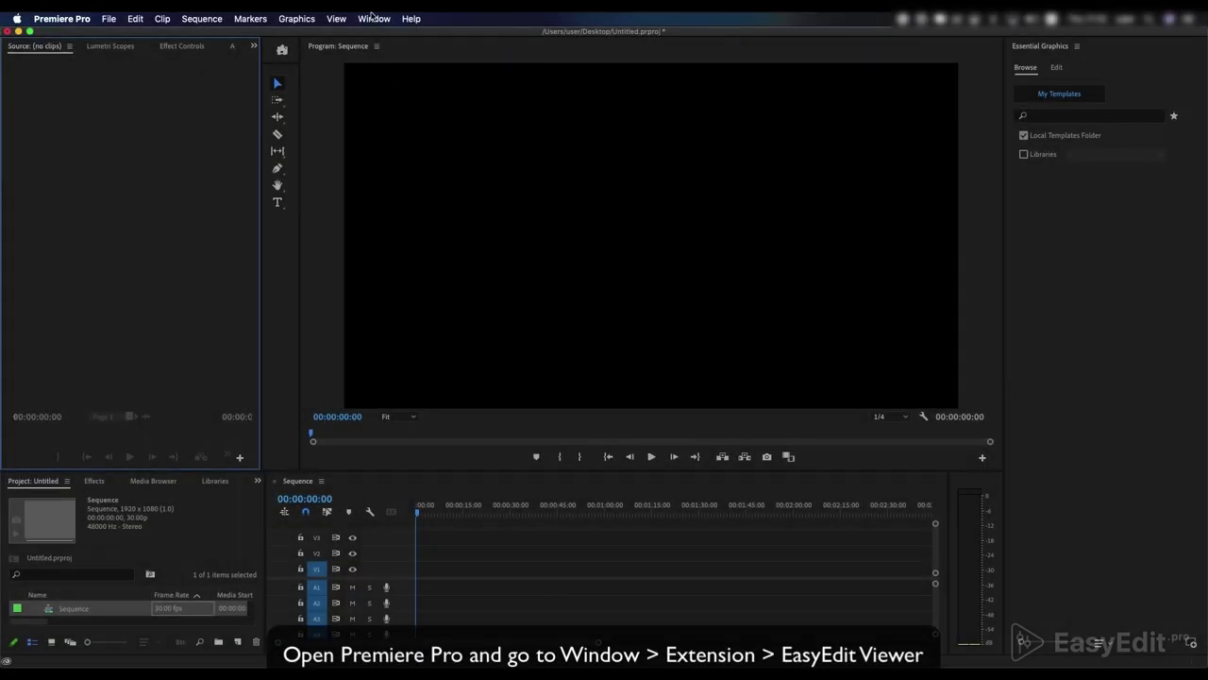
Open the EasyEdit Viewer panel from the Window > Extensions menu.
{"action": "left_click", "coordinate": [373, 18]}
{"action": "mouse_move", "coordinate": [415, 53]}
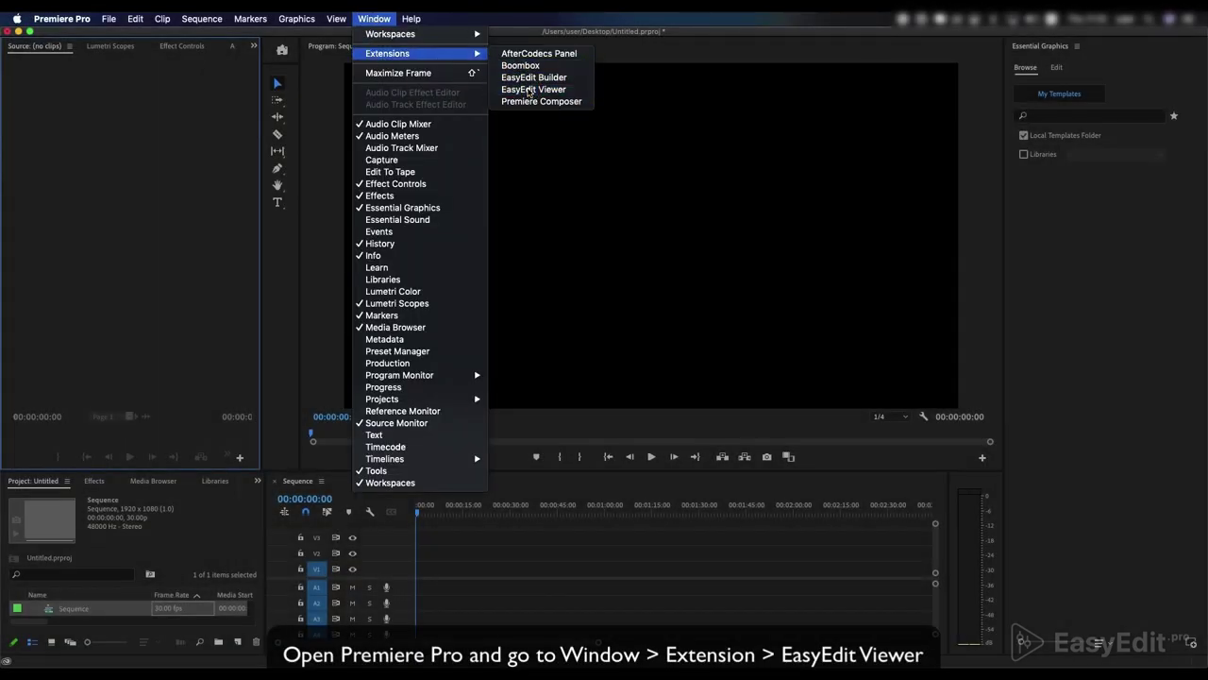
{"action": "left_click", "coordinate": [532, 90]}
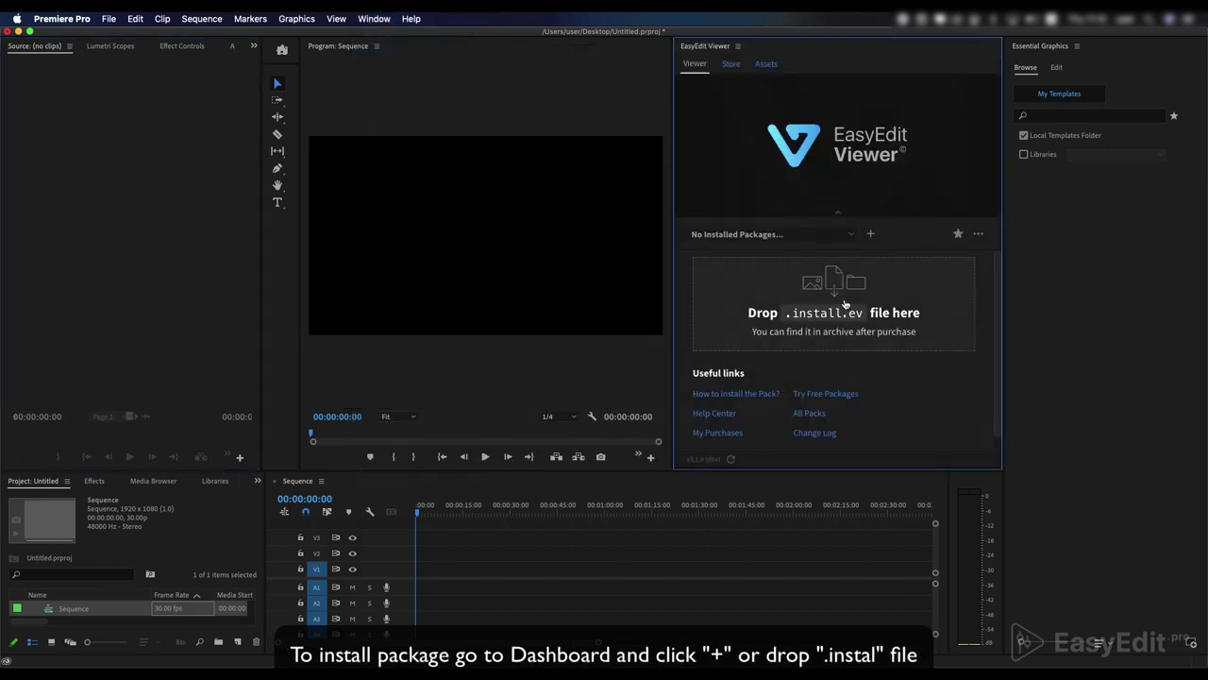
Load the .install.ev file from the '03. For Premiere Pro' folder and focus the VideoHive Email field.
{"action": "left_click", "coordinate": [834, 302]}
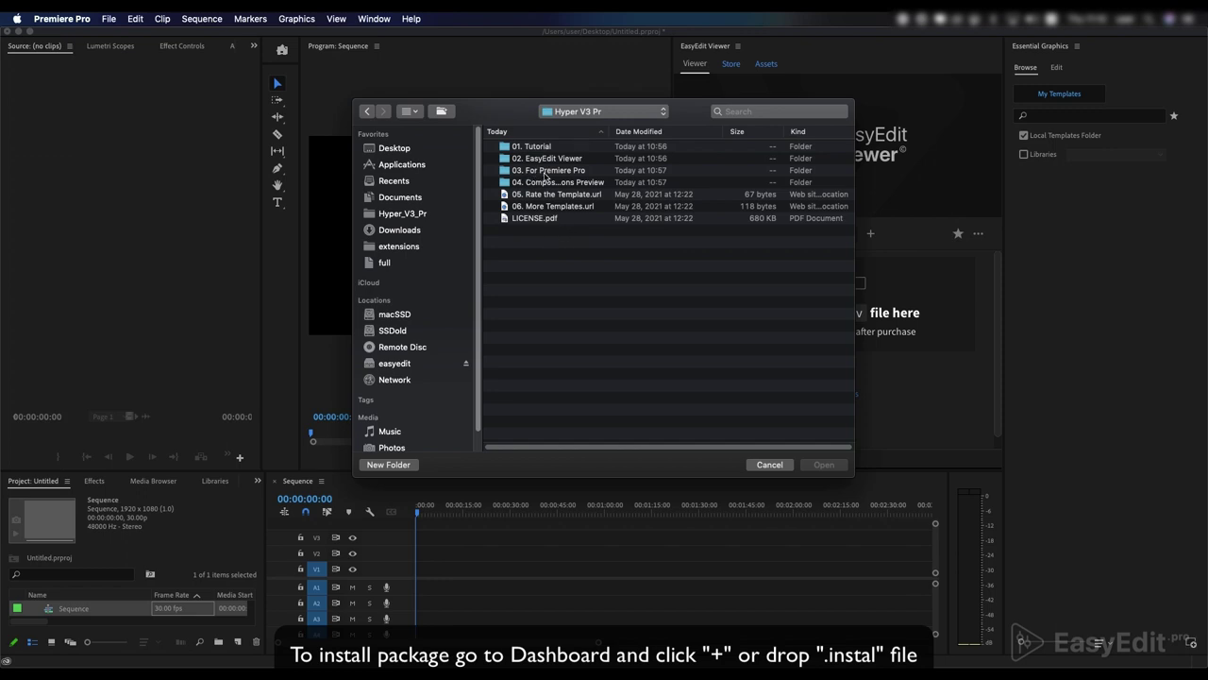
{"action": "double_click", "coordinate": [550, 172]}
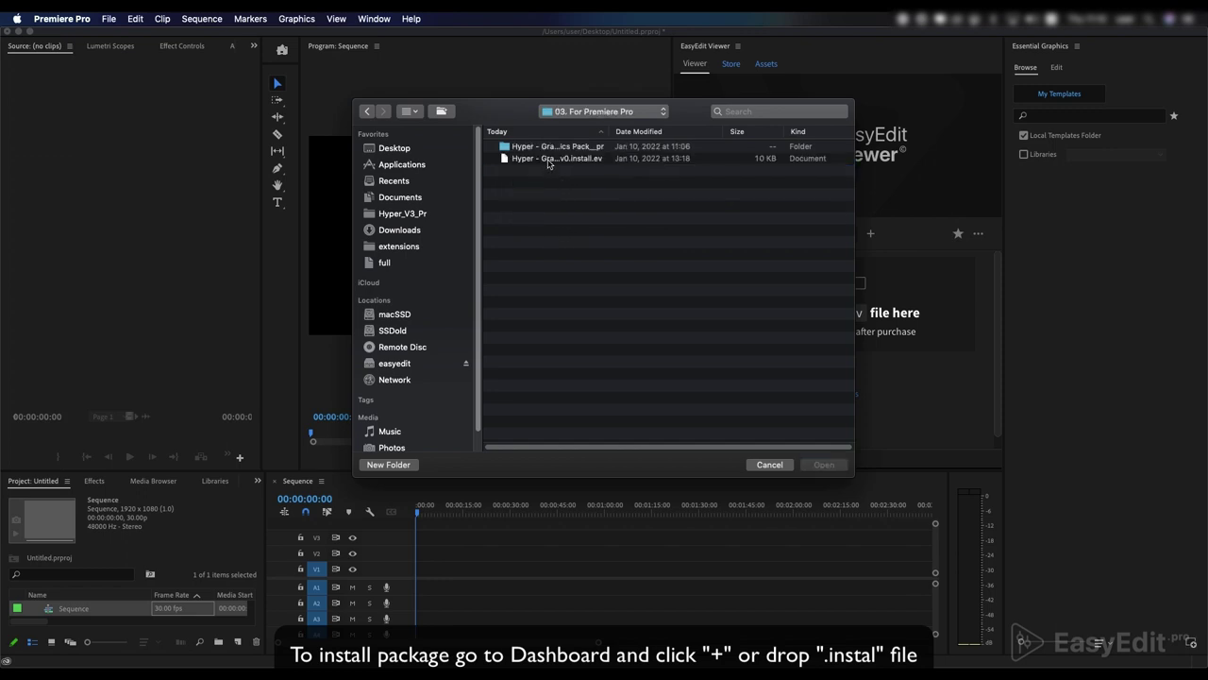
{"action": "double_click", "coordinate": [553, 159]}
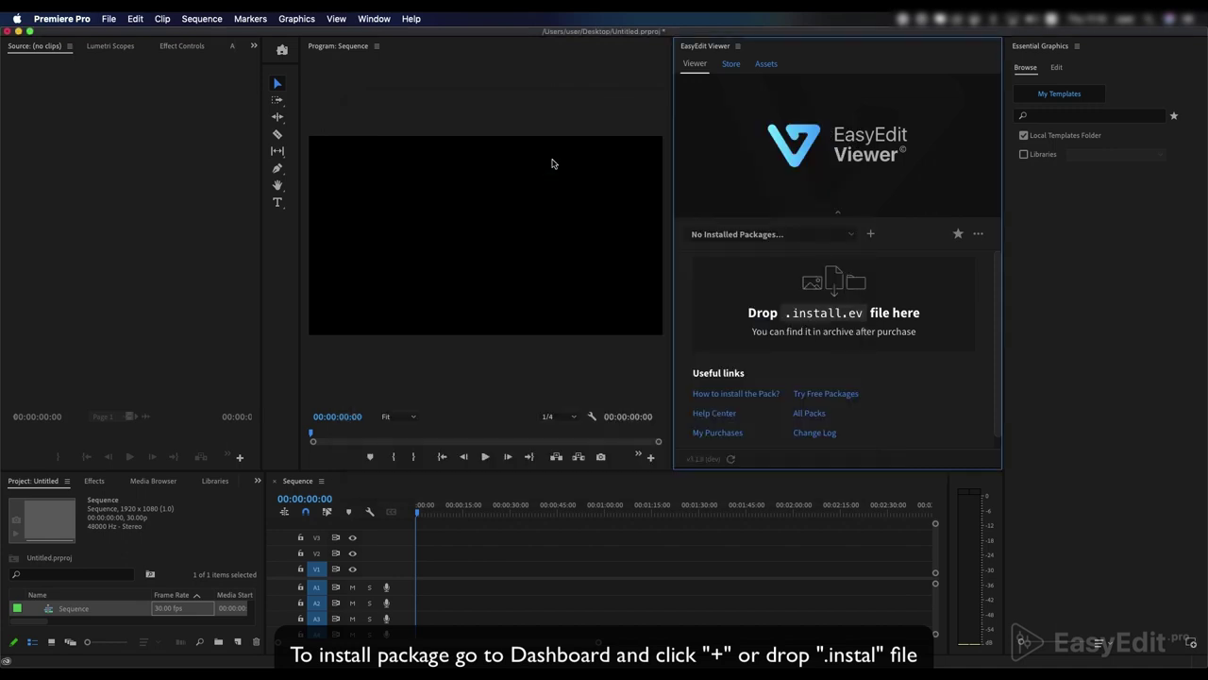
{"action": "left_click", "coordinate": [852, 236]}
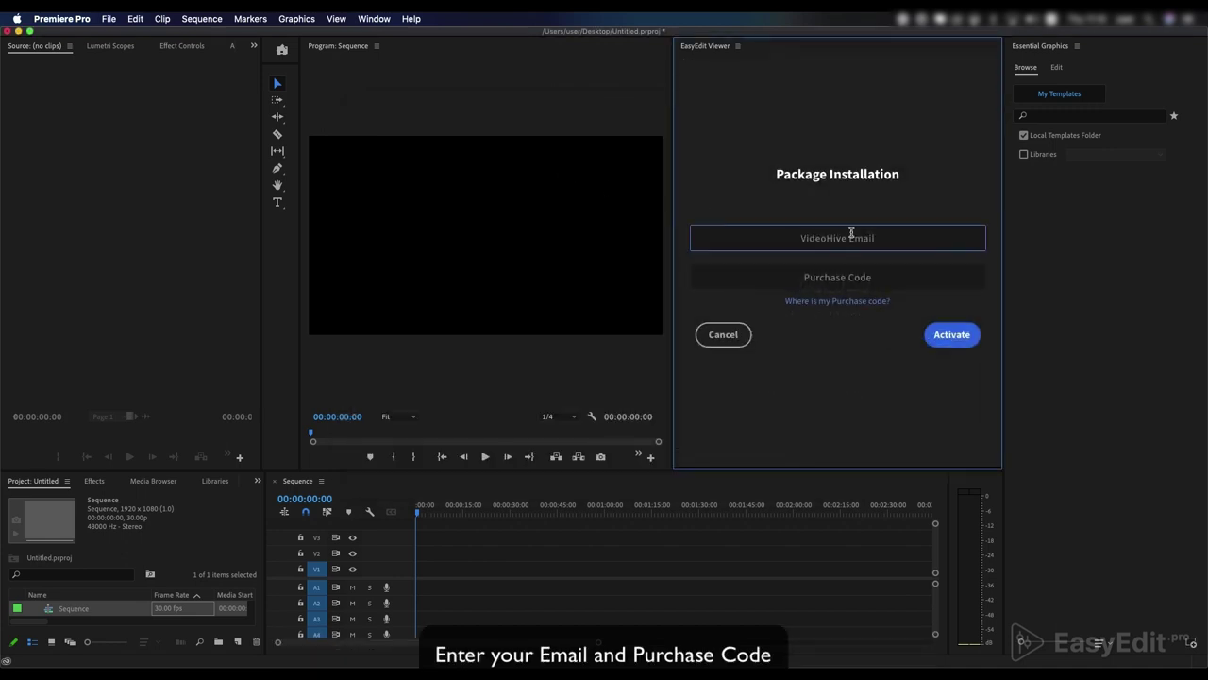
Enter the VideoHive email and paste the purchase code, then activate Hyper - Graphics Pack Pr.
{"action": "left_click", "coordinate": [897, 277]}
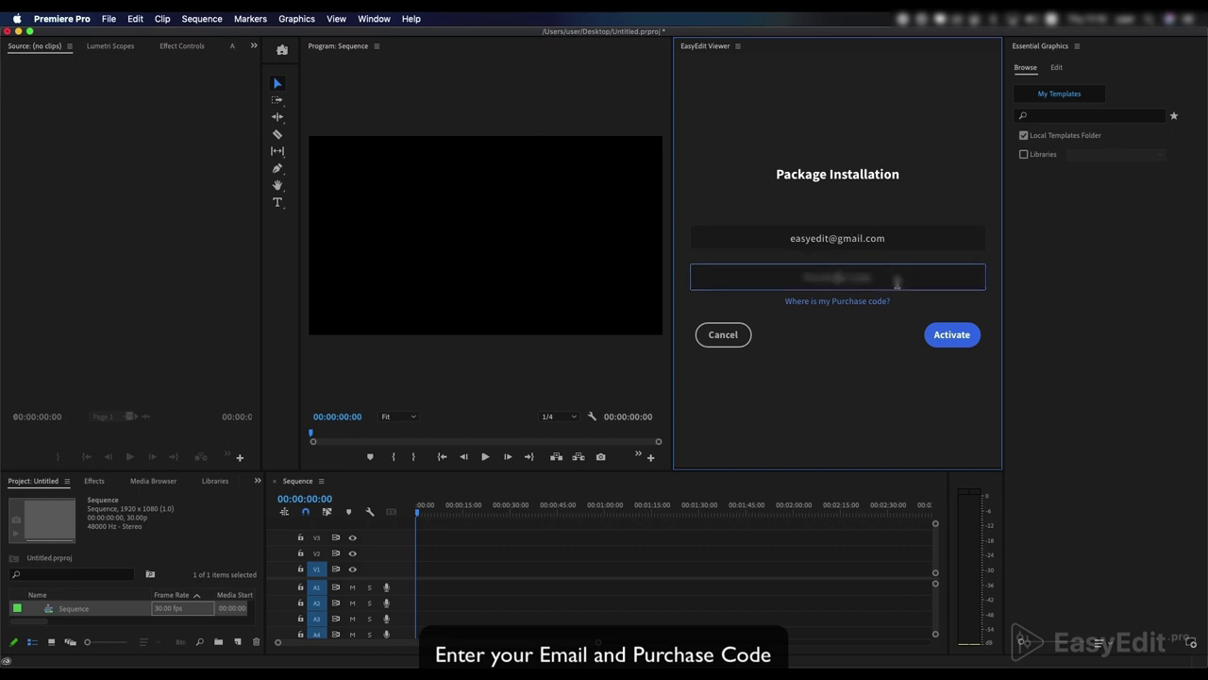
{"action": "key", "text": "super+v"}
{"action": "left_click", "coordinate": [931, 338]}
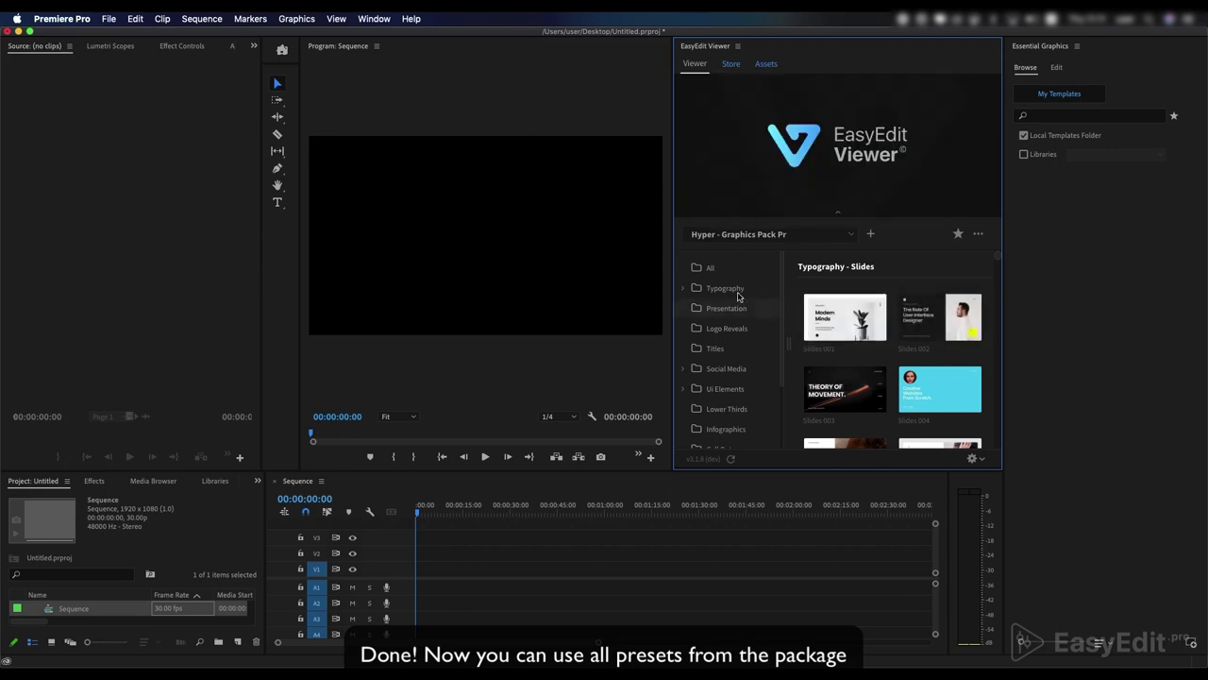
{"action": "left_click", "coordinate": [729, 308]}
{"action": "left_click", "coordinate": [727, 328]}
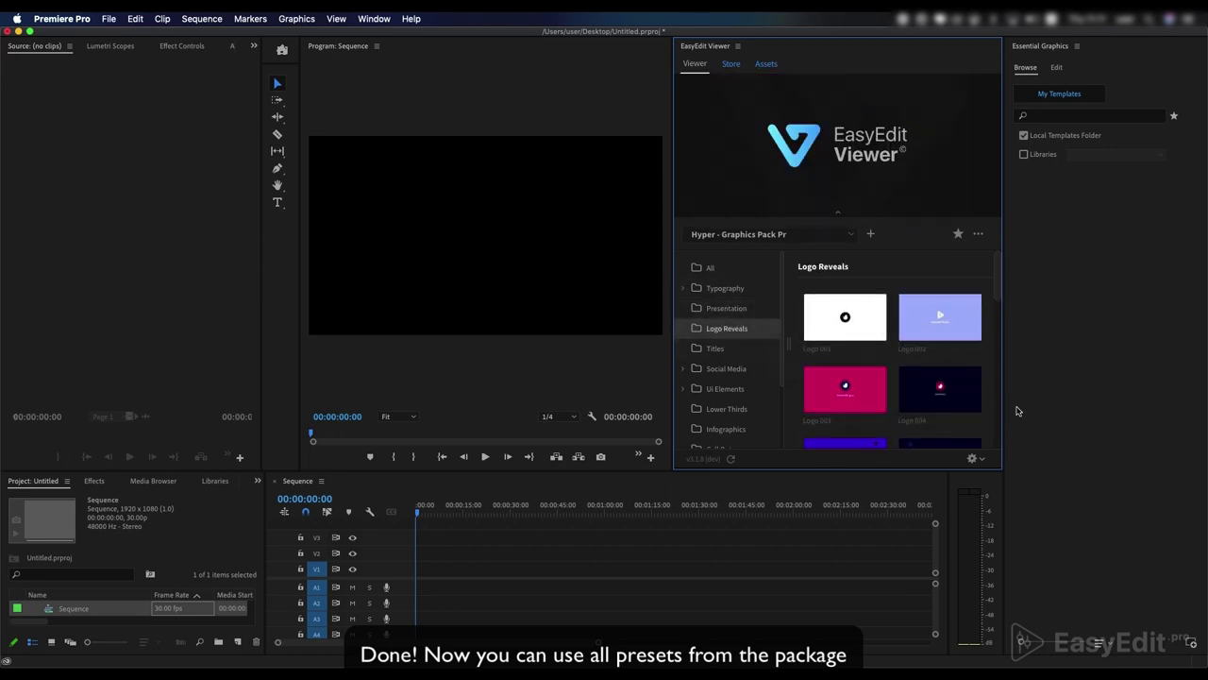
{"action": "left_click", "coordinate": [717, 349]}
{"action": "scroll", "coordinate": [821, 393], "scroll_direction": "down", "scroll_amount": 2}
{"action": "left_click", "coordinate": [726, 368]}
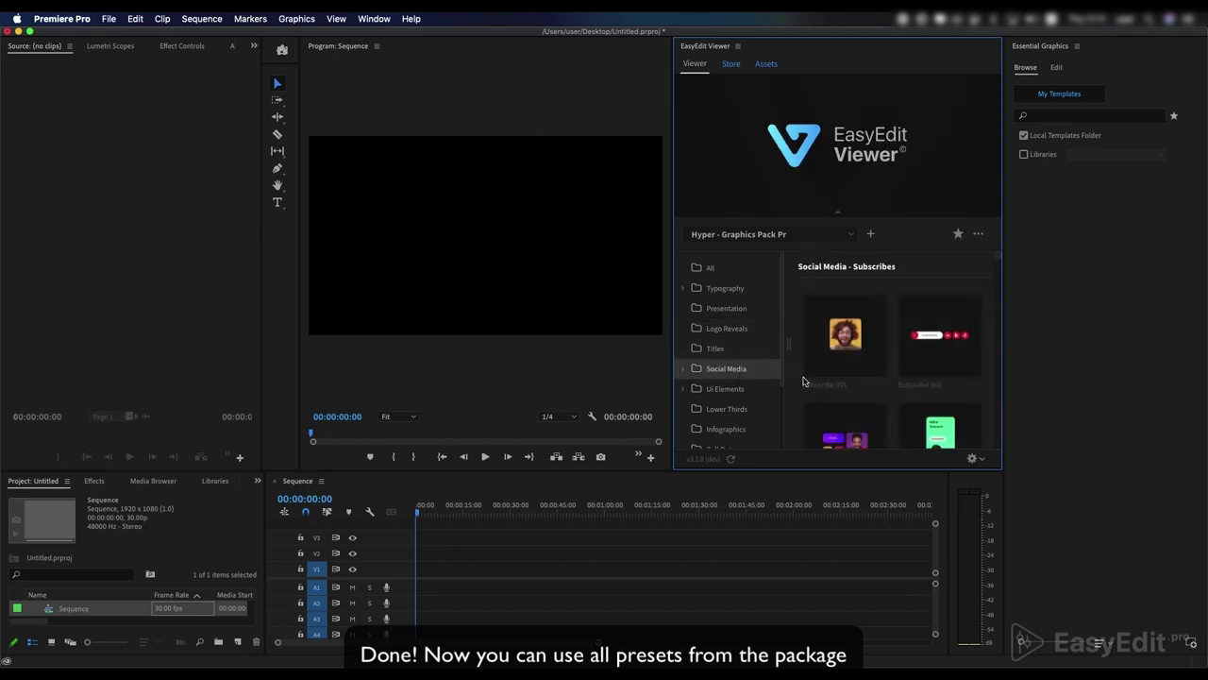
{"action": "scroll", "coordinate": [831, 371], "scroll_direction": "down", "scroll_amount": 3}
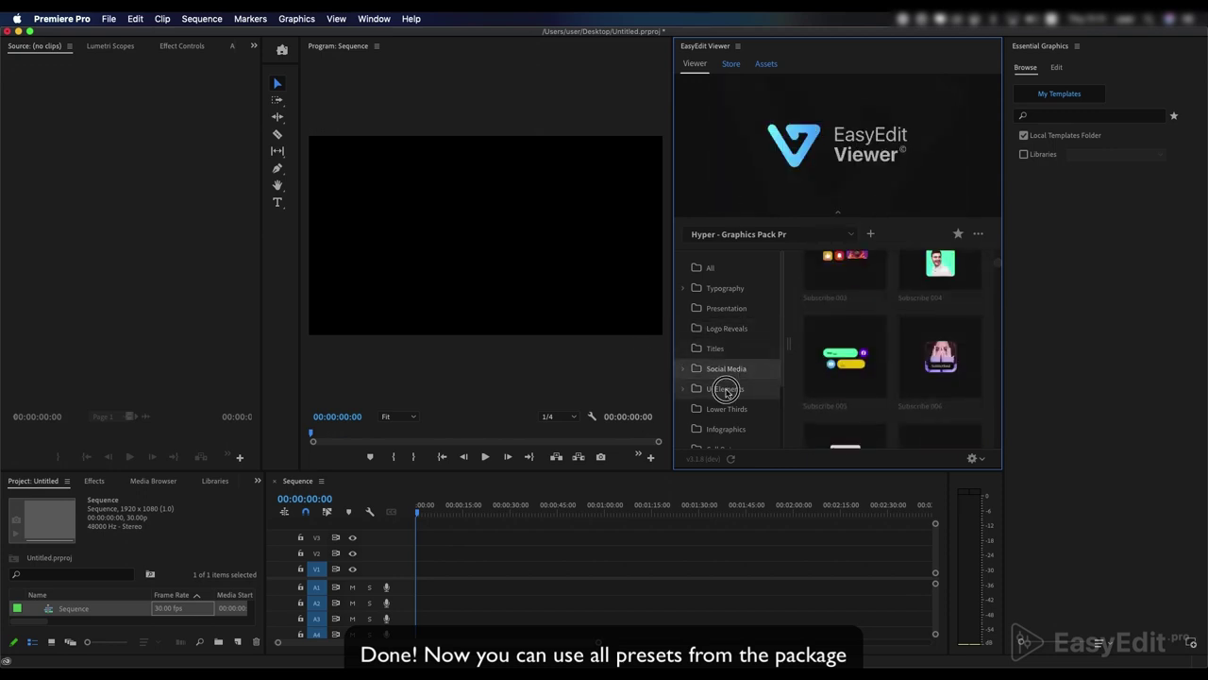
{"action": "left_click", "coordinate": [729, 388]}
{"action": "left_click", "coordinate": [727, 429]}
{"action": "left_click", "coordinate": [735, 411]}
{"action": "scroll", "coordinate": [736, 397], "scroll_direction": "down", "scroll_amount": 2}
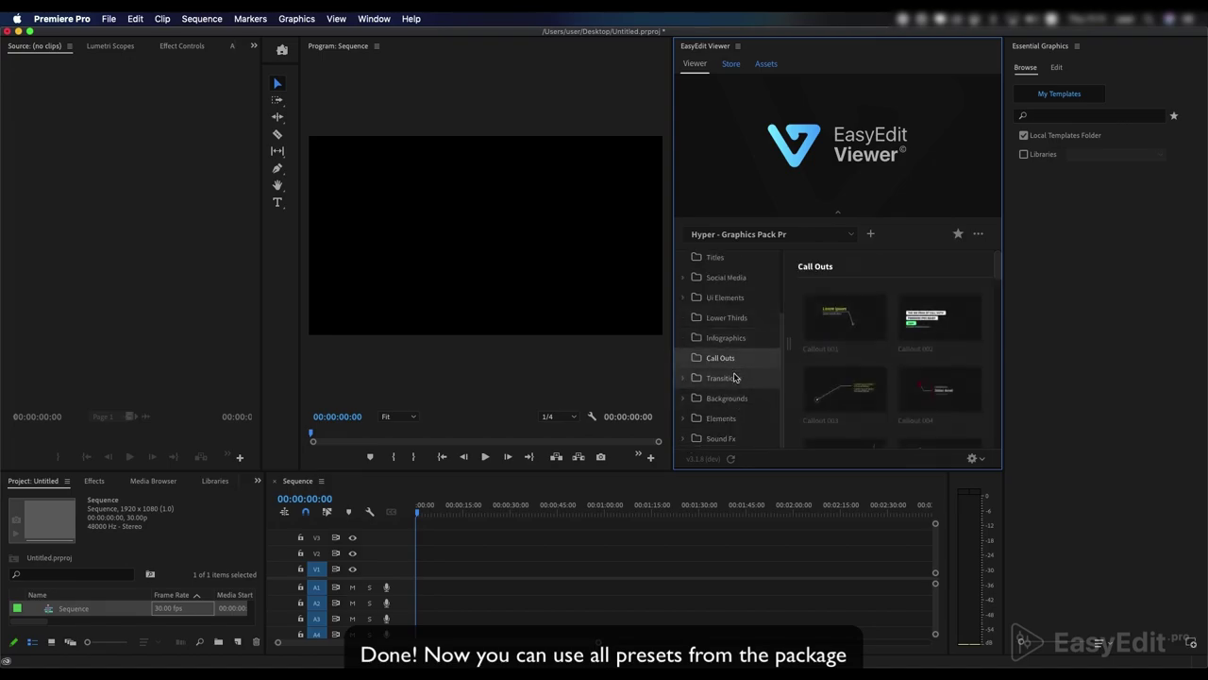
{"action": "left_click", "coordinate": [745, 401]}
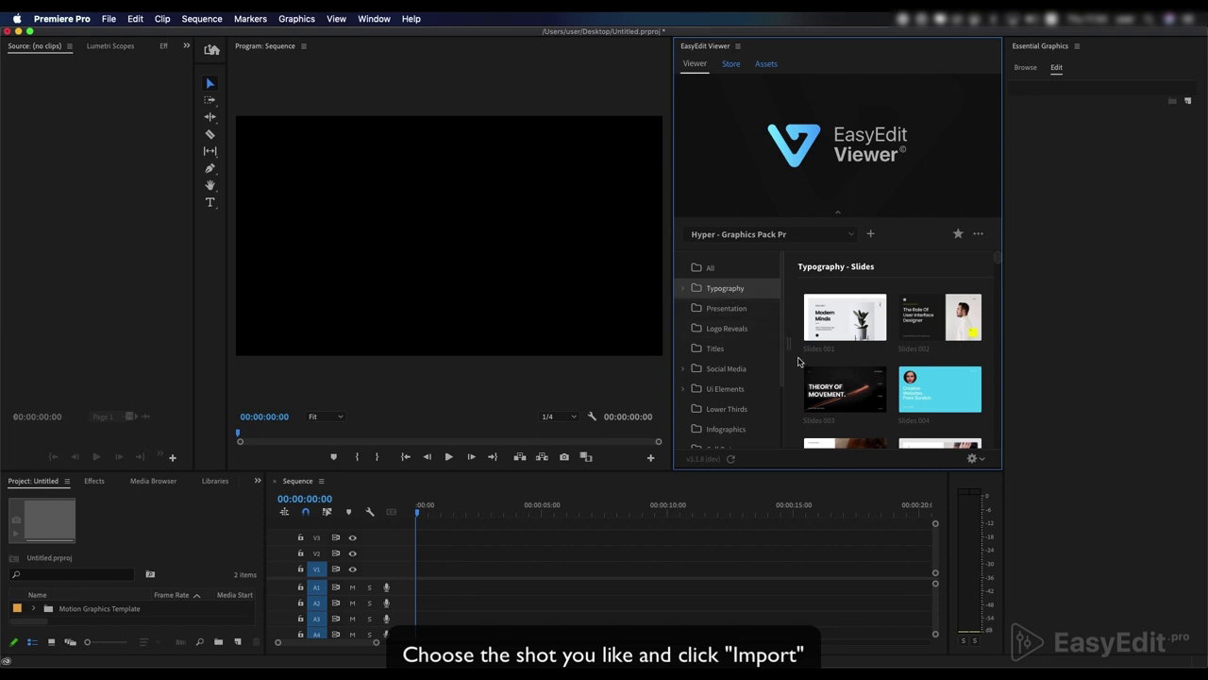
Find and preview Slides 048 in the Typography grid and import it onto V1.
{"action": "scroll", "coordinate": [799, 361], "scroll_direction": "down", "scroll_amount": 5}
{"action": "scroll", "coordinate": [799, 361], "scroll_direction": "down", "scroll_amount": 2}
{"action": "scroll", "coordinate": [798, 361], "scroll_direction": "down", "scroll_amount": 2}
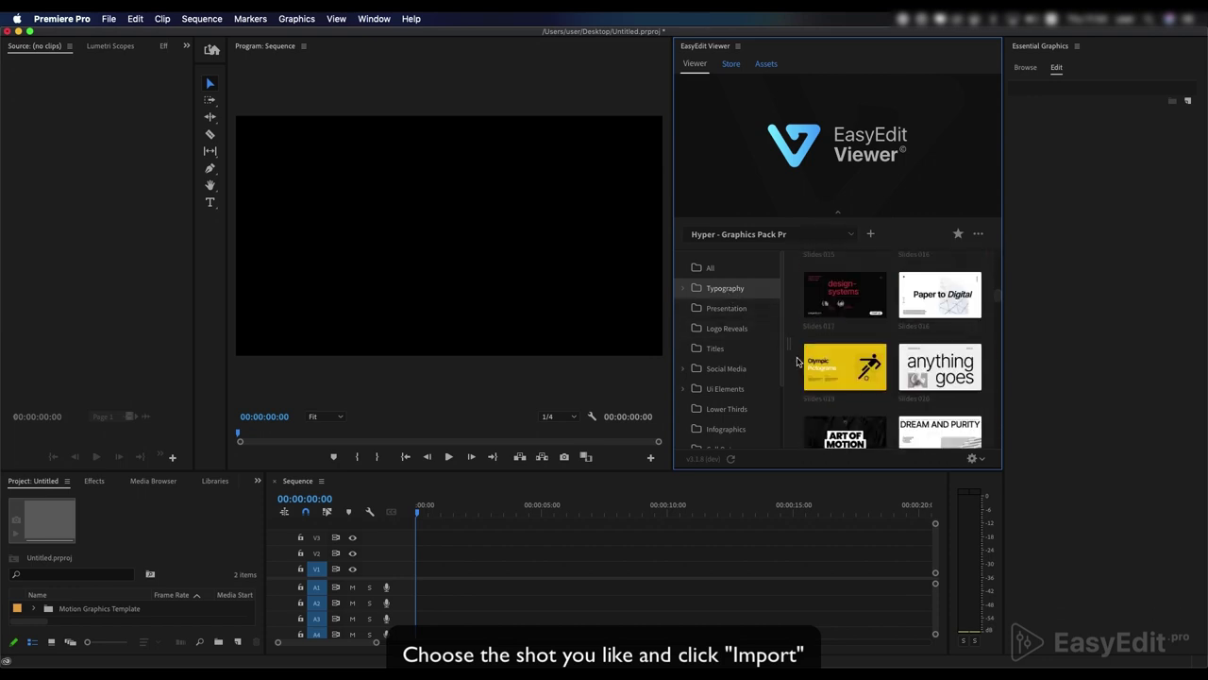
{"action": "scroll", "coordinate": [797, 360], "scroll_direction": "down", "scroll_amount": 1}
{"action": "scroll", "coordinate": [797, 360], "scroll_direction": "down", "scroll_amount": 2}
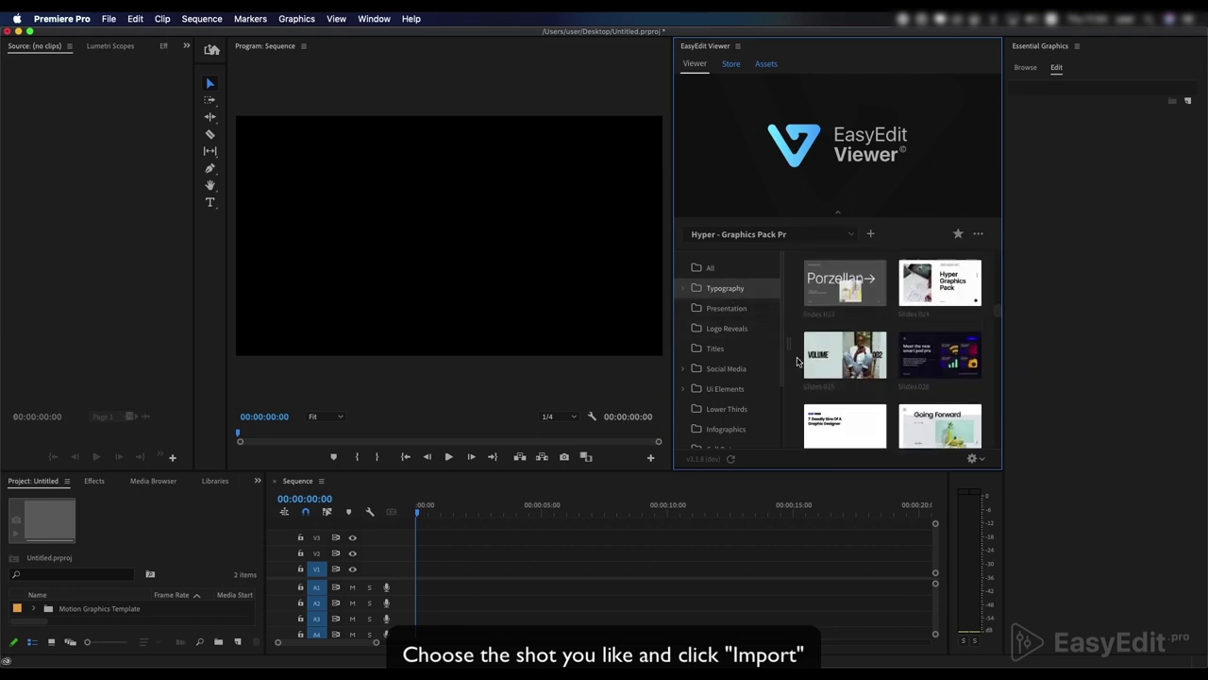
{"action": "scroll", "coordinate": [796, 361], "scroll_direction": "down", "scroll_amount": 2}
{"action": "scroll", "coordinate": [797, 360], "scroll_direction": "down", "scroll_amount": 1}
{"action": "scroll", "coordinate": [797, 361], "scroll_direction": "down", "scroll_amount": 1}
{"action": "scroll", "coordinate": [797, 361], "scroll_direction": "down", "scroll_amount": 1}
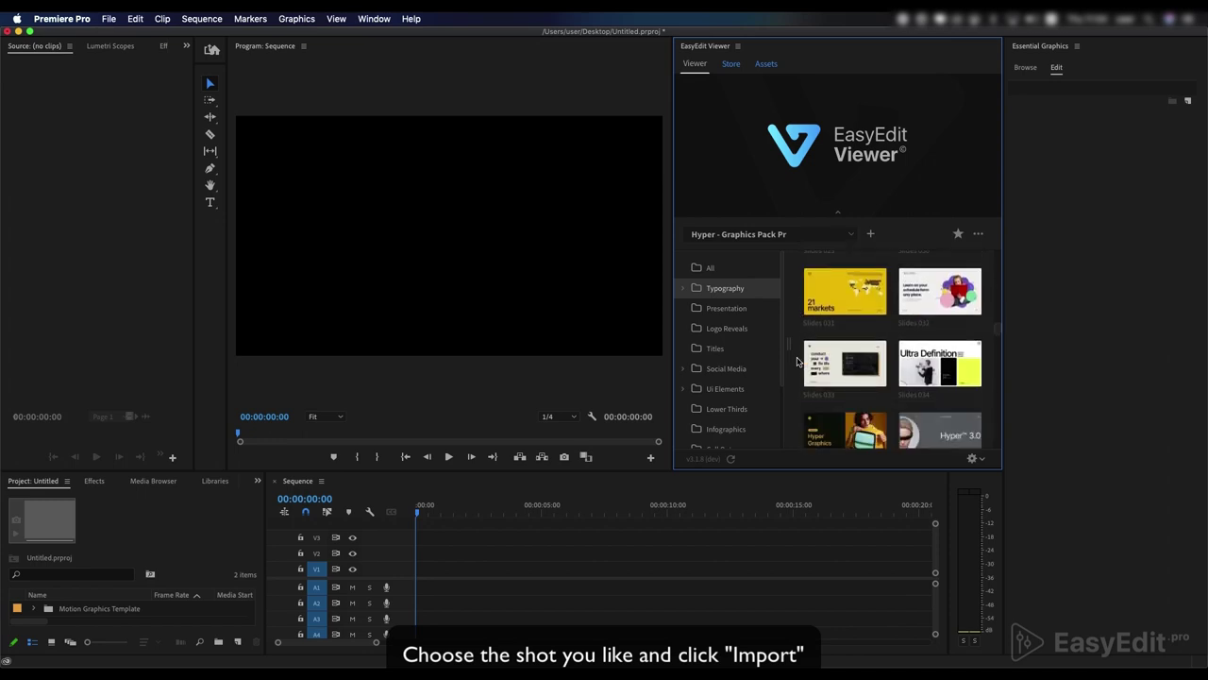
{"action": "scroll", "coordinate": [797, 360], "scroll_direction": "down", "scroll_amount": 1}
{"action": "scroll", "coordinate": [797, 361], "scroll_direction": "down", "scroll_amount": 1}
{"action": "scroll", "coordinate": [797, 360], "scroll_direction": "down", "scroll_amount": 1}
{"action": "scroll", "coordinate": [796, 361], "scroll_direction": "down", "scroll_amount": 1}
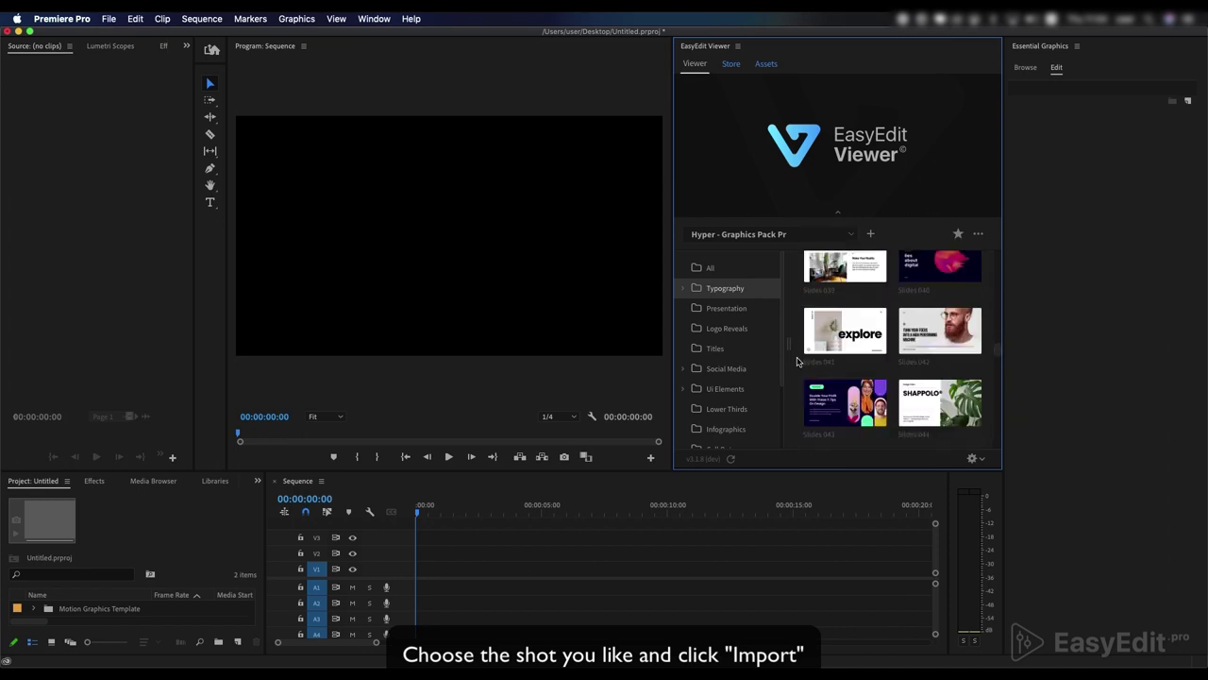
{"action": "scroll", "coordinate": [797, 360], "scroll_direction": "down", "scroll_amount": 1}
{"action": "scroll", "coordinate": [797, 361], "scroll_direction": "down", "scroll_amount": 1}
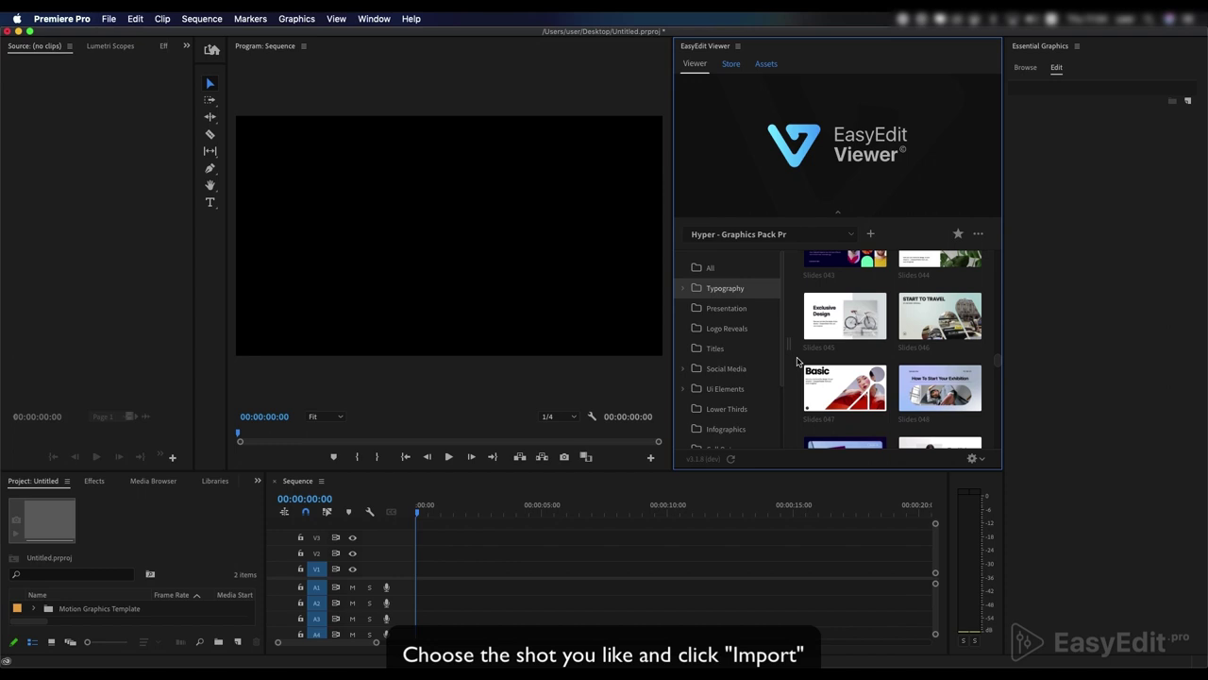
{"action": "mouse_move", "coordinate": [814, 373]}
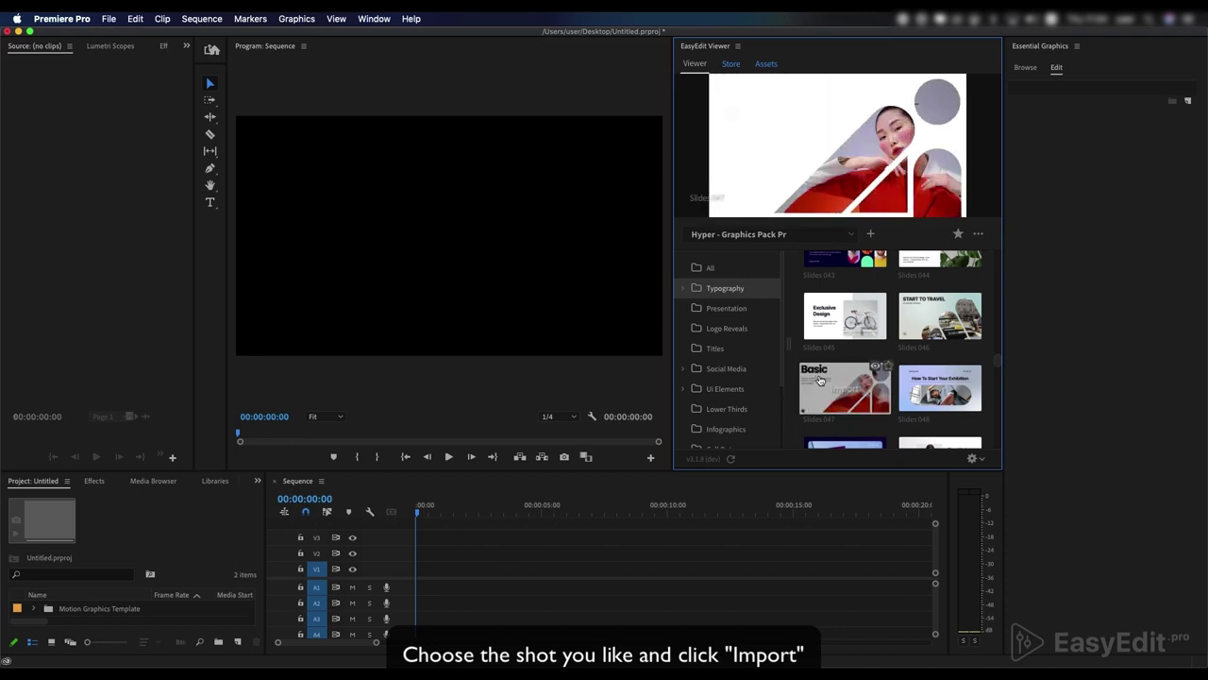
{"action": "mouse_move", "coordinate": [941, 384]}
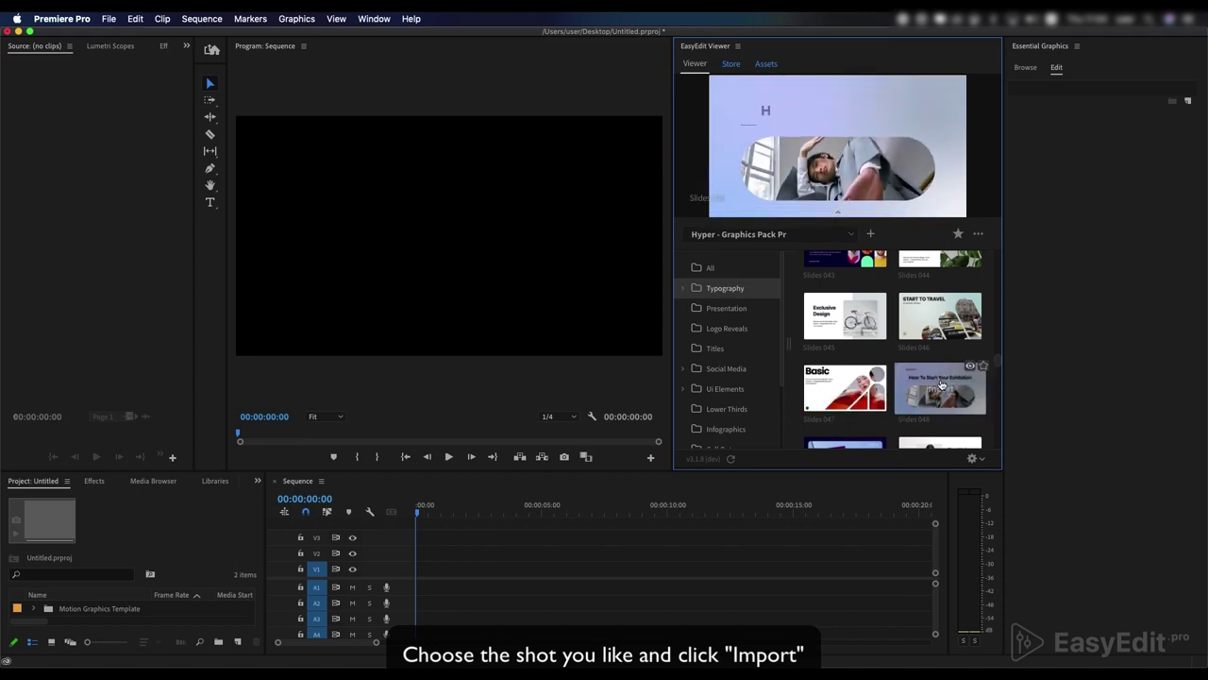
{"action": "left_click", "coordinate": [942, 385]}
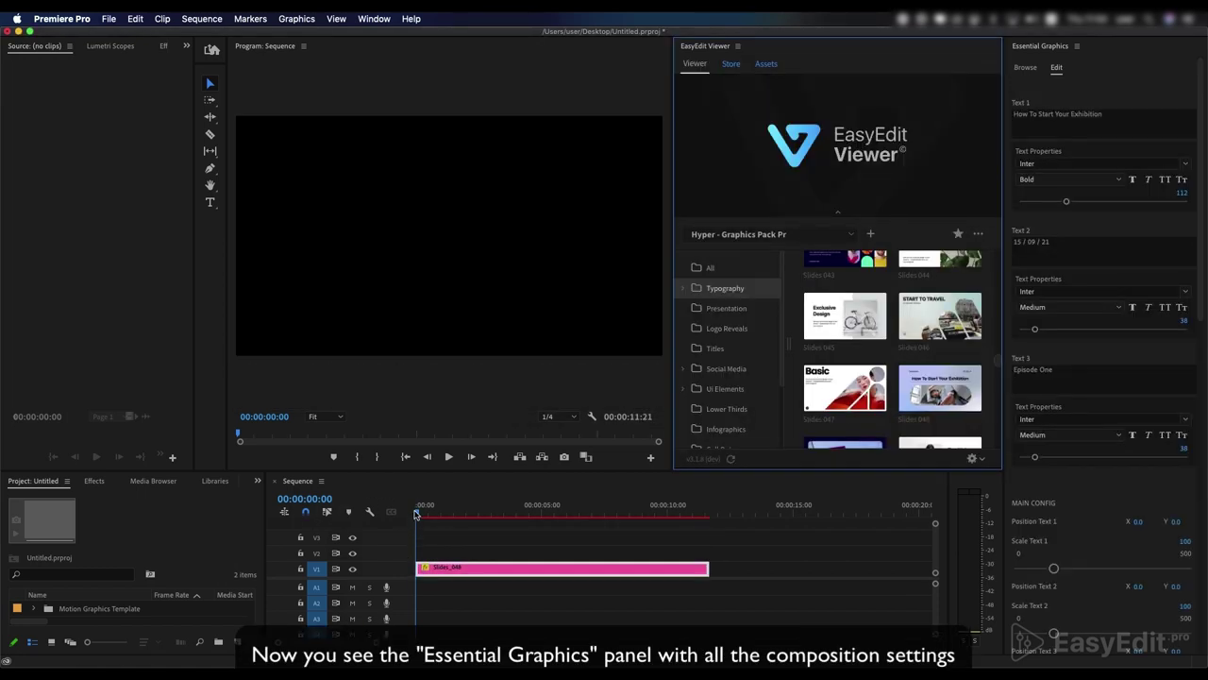
Move the playhead to 00:00:03:06 to show the 'How To Start Your Exhibition' slide.
{"action": "left_click_drag", "start_coordinate": [419, 511], "coordinate": [497, 512]}
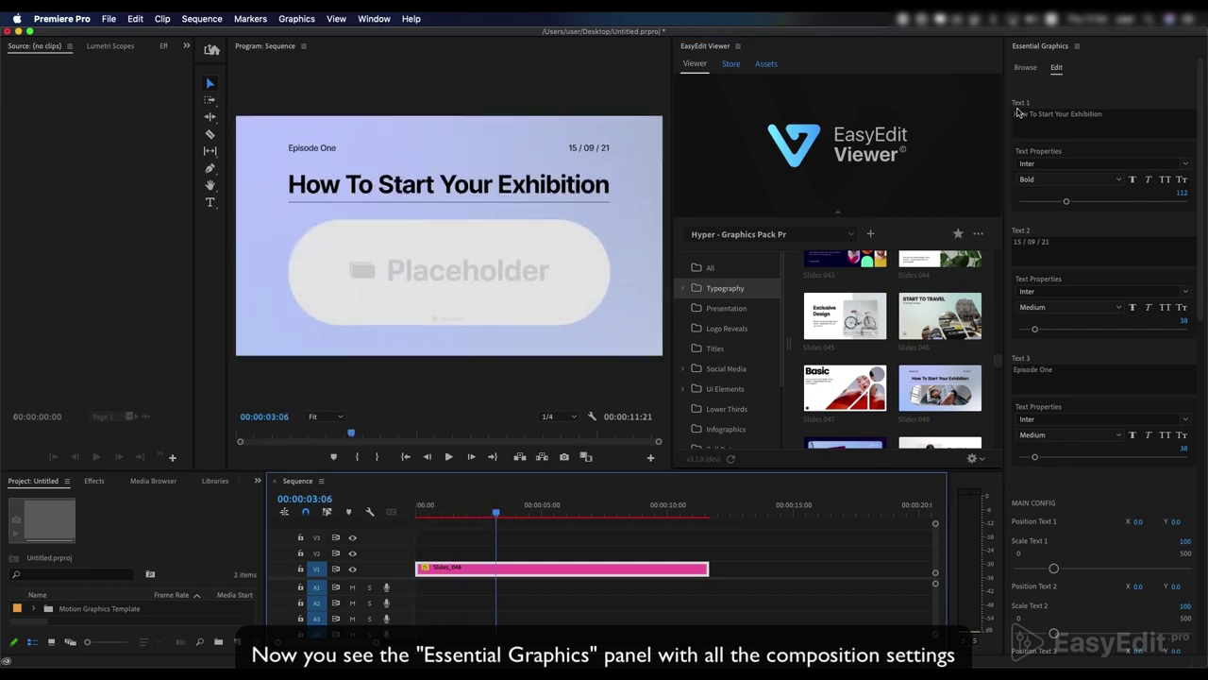
{"action": "scroll", "coordinate": [1018, 488], "scroll_direction": "down", "scroll_amount": 3}
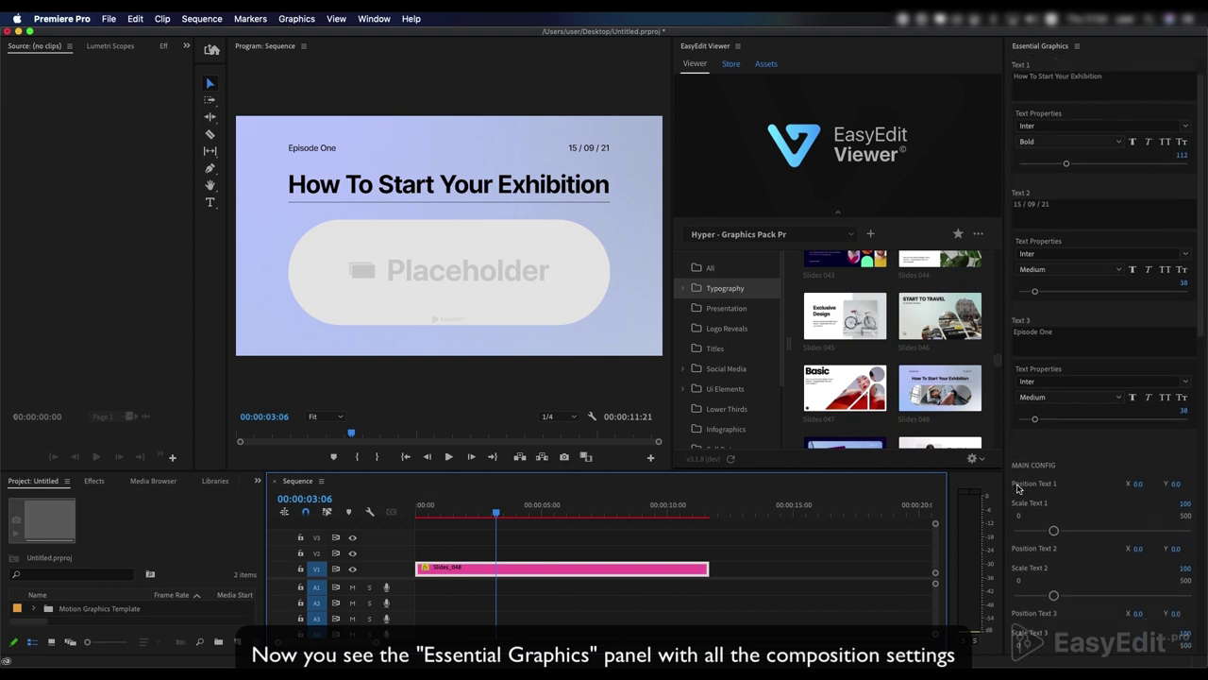
{"action": "scroll", "coordinate": [1013, 482], "scroll_direction": "down", "scroll_amount": 3}
{"action": "scroll", "coordinate": [1011, 482], "scroll_direction": "down", "scroll_amount": 3}
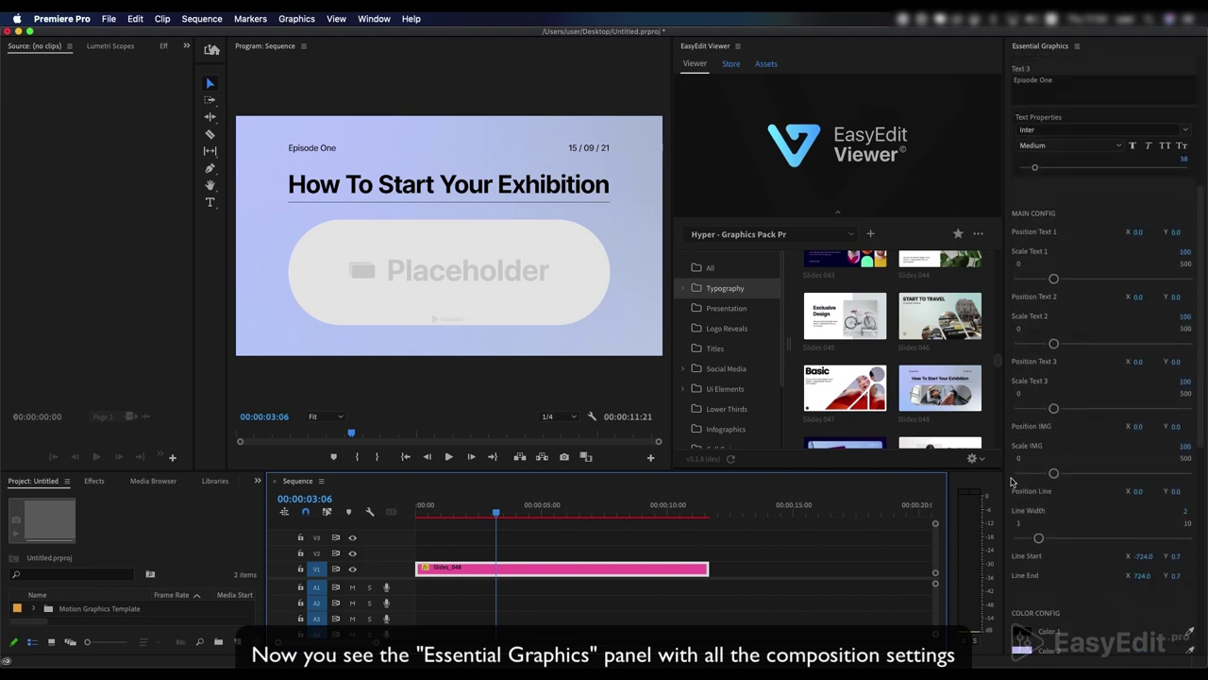
{"action": "scroll", "coordinate": [1011, 482], "scroll_direction": "down", "scroll_amount": 3}
{"action": "scroll", "coordinate": [1011, 483], "scroll_direction": "down", "scroll_amount": 3}
{"action": "scroll", "coordinate": [1011, 482], "scroll_direction": "down", "scroll_amount": 3}
{"action": "scroll", "coordinate": [1011, 482], "scroll_direction": "down", "scroll_amount": 2}
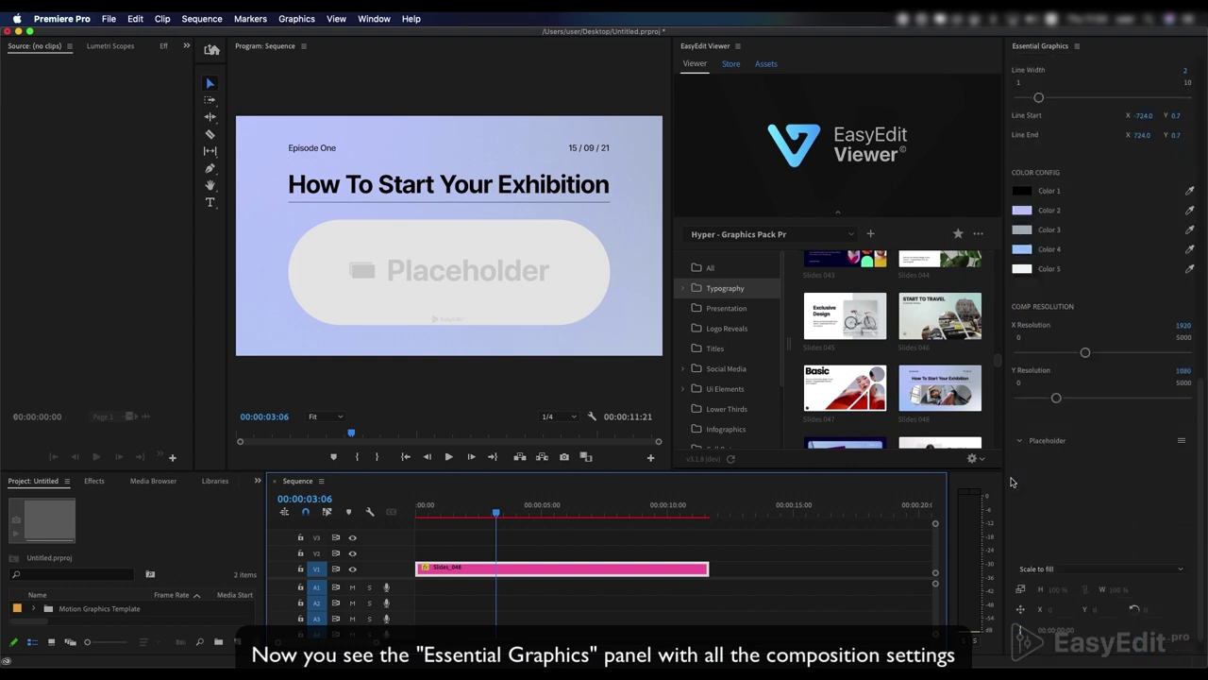
{"action": "scroll", "coordinate": [1011, 483], "scroll_direction": "down", "scroll_amount": 2}
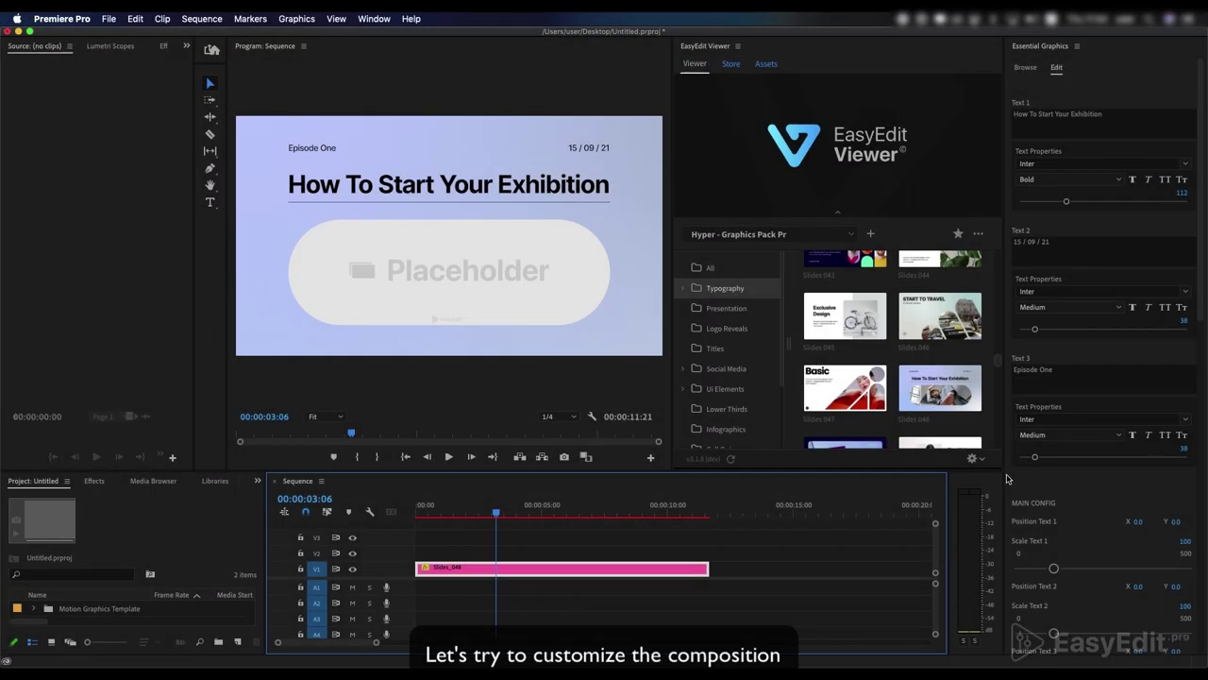
Replace Text 1 'How To Start Your Exhibition' with 'The Best Way To DESIGN'.
{"action": "left_click", "coordinate": [1065, 124]}
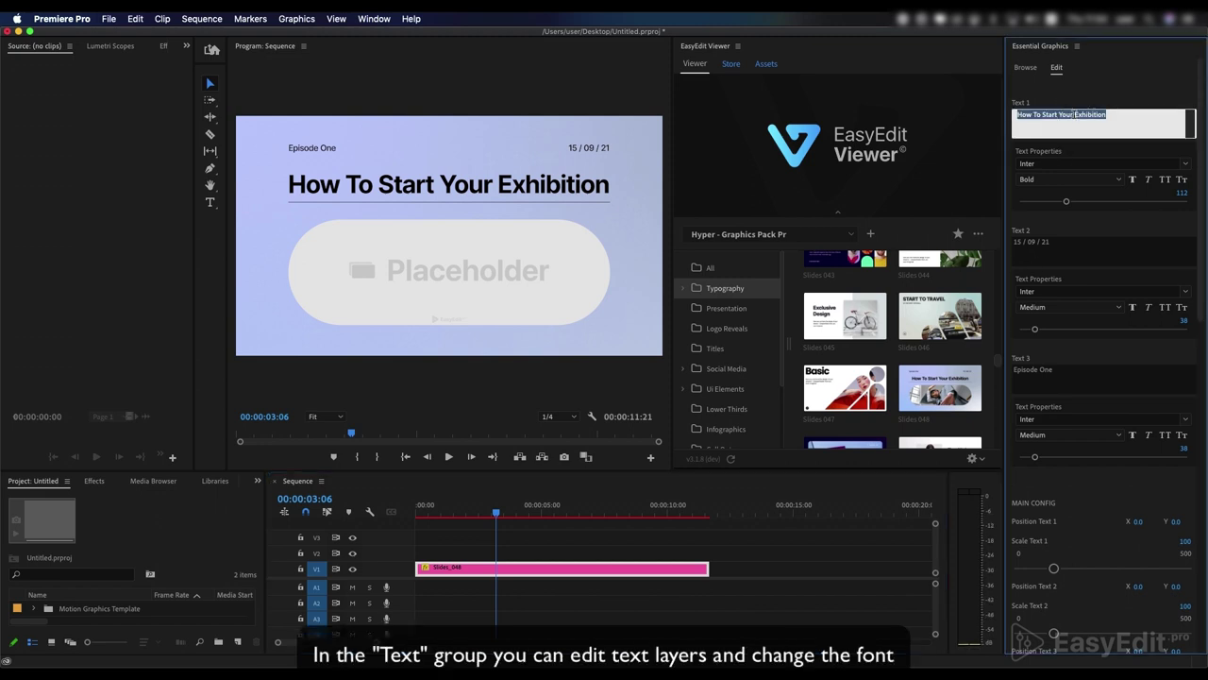
{"action": "type", "text": "The Best Way To DESIGN"}
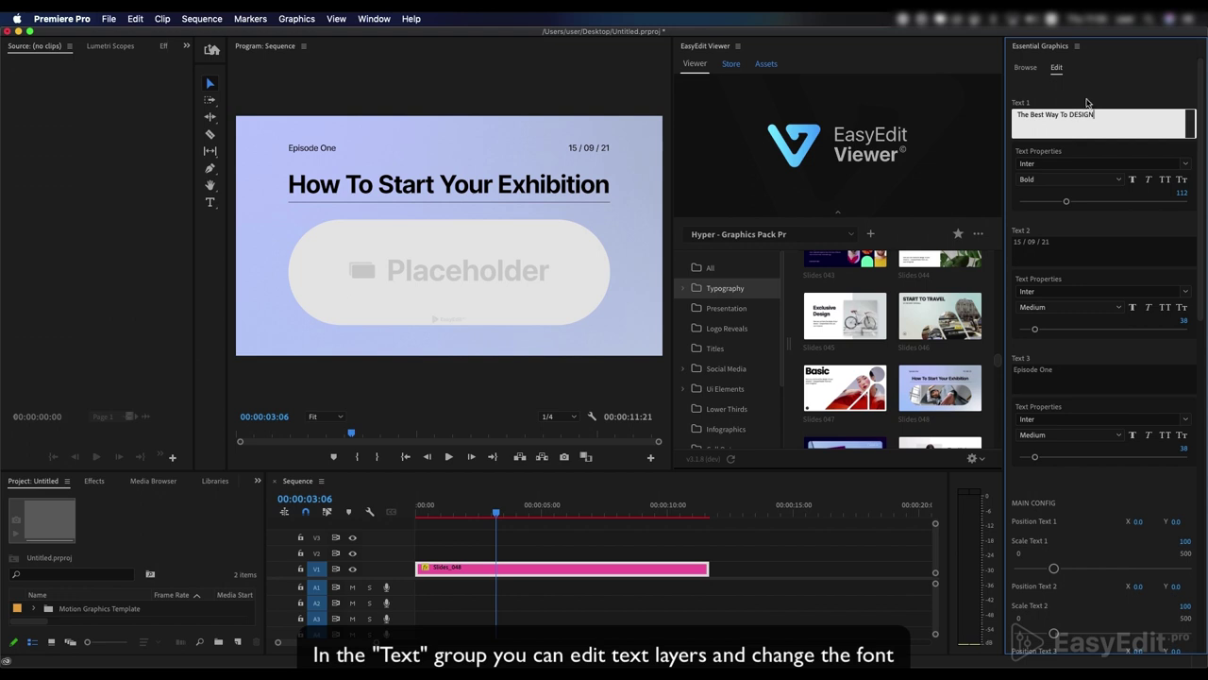
{"action": "left_click", "coordinate": [1089, 100]}
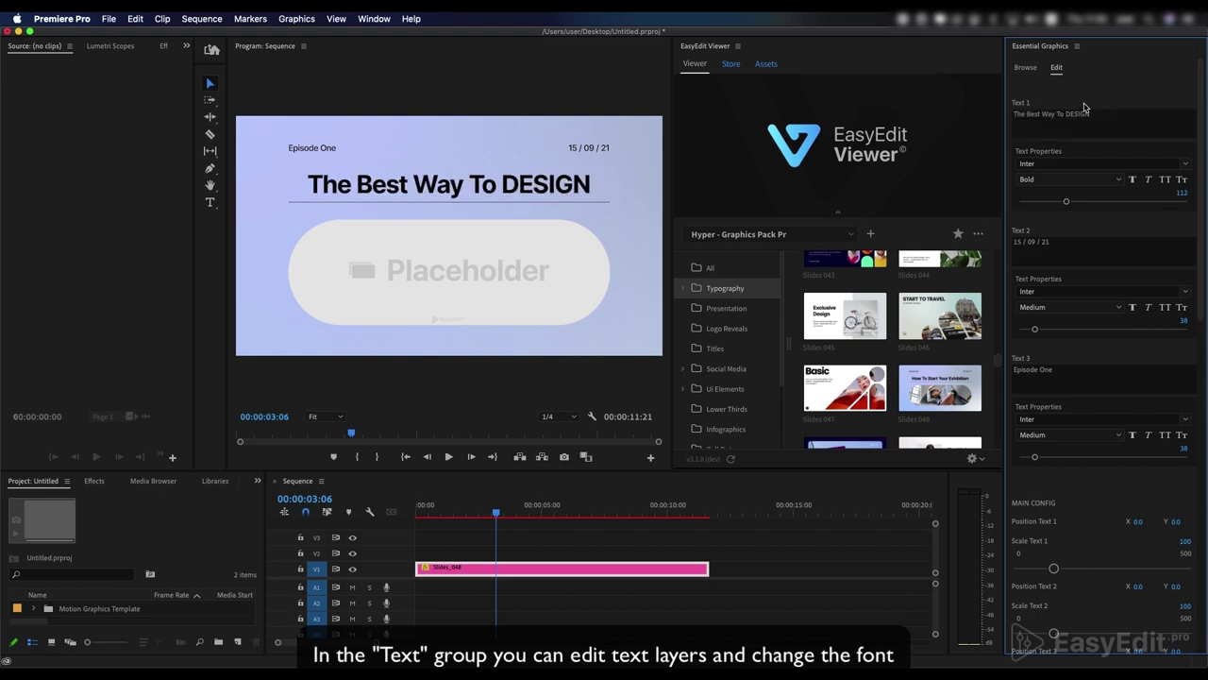
Nudge Position Text 1 X and set Scale Text 1 to 114 in Main Config.
{"action": "scroll", "coordinate": [1014, 188], "scroll_direction": "down", "scroll_amount": 5}
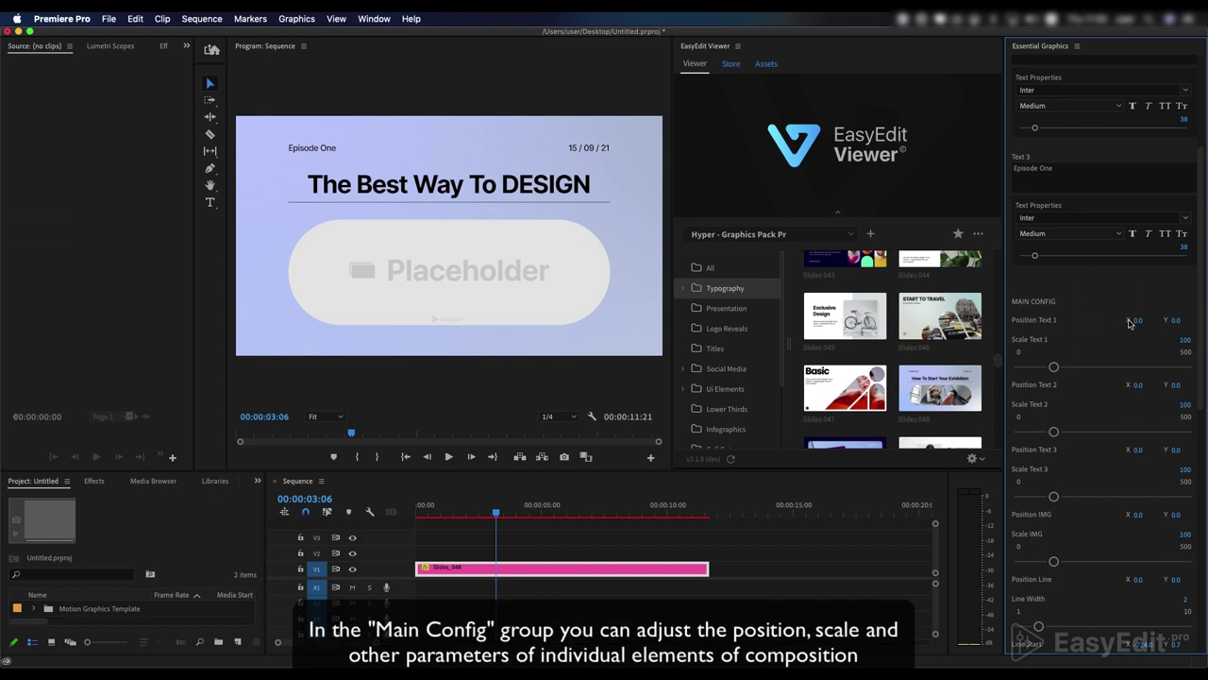
{"action": "left_click_drag", "start_coordinate": [1137, 320], "coordinate": [1145, 321]}
{"action": "left_click_drag", "start_coordinate": [1061, 364], "coordinate": [1056, 366]}
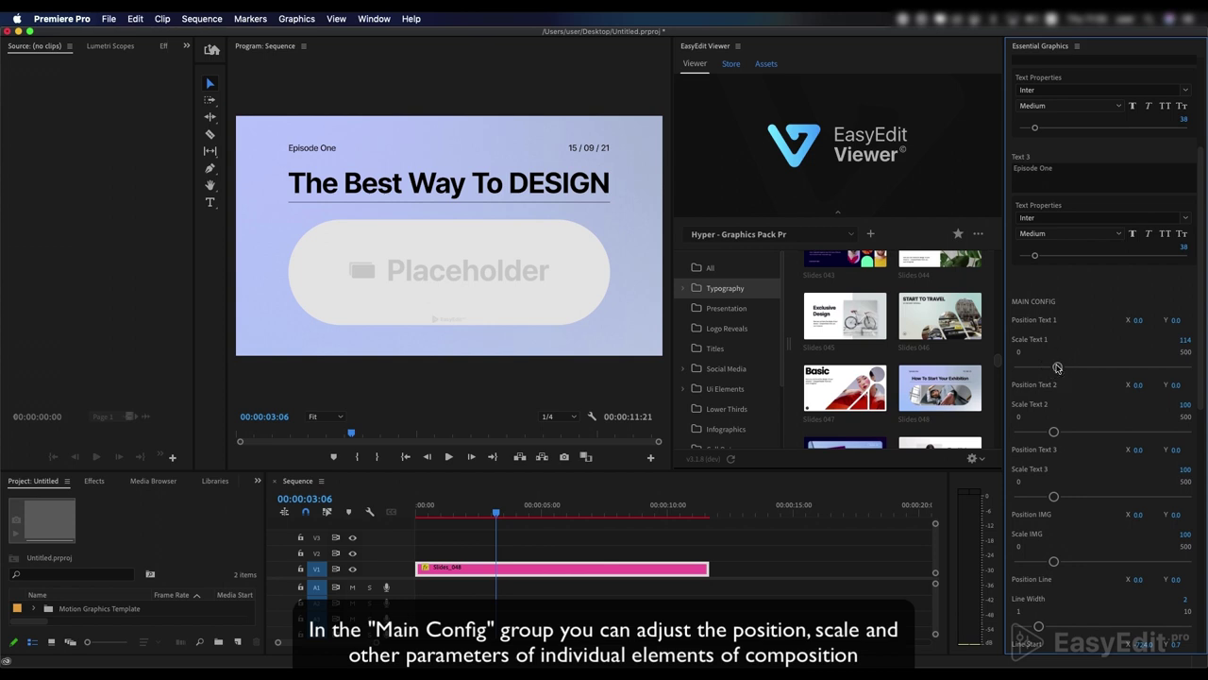
{"action": "scroll", "coordinate": [1008, 387], "scroll_direction": "down", "scroll_amount": 2}
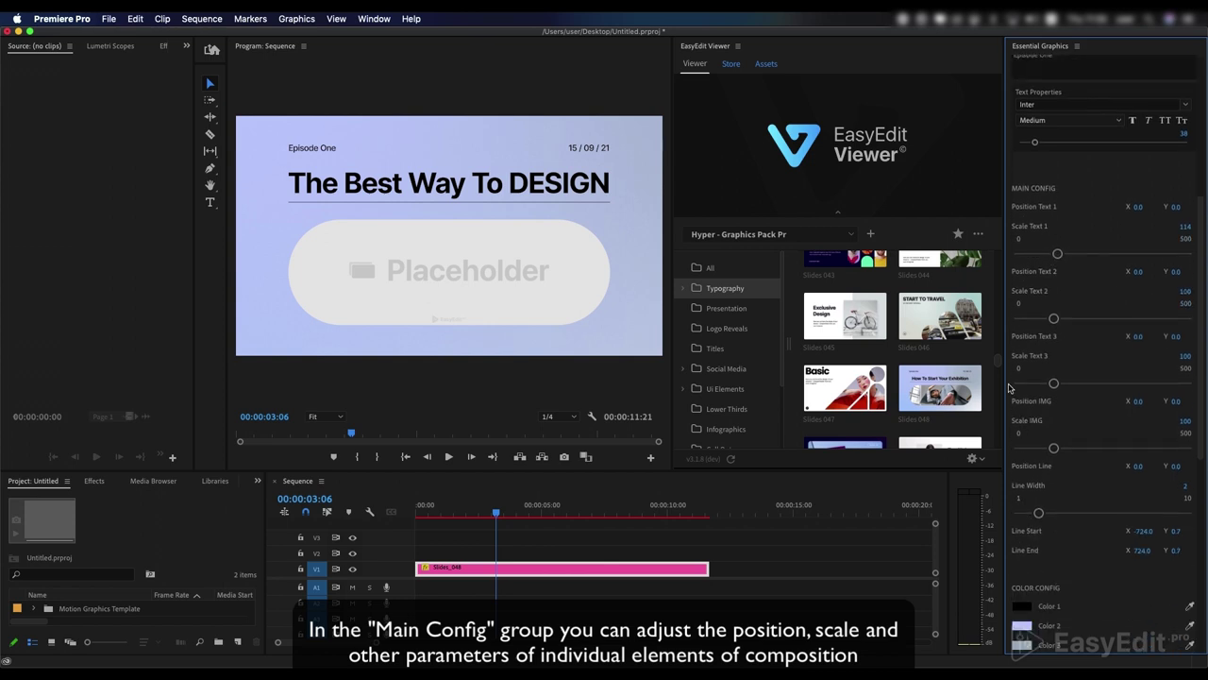
{"action": "scroll", "coordinate": [1008, 387], "scroll_direction": "down", "scroll_amount": 1}
{"action": "scroll", "coordinate": [1008, 387], "scroll_direction": "down", "scroll_amount": 1}
{"action": "scroll", "coordinate": [1008, 387], "scroll_direction": "down", "scroll_amount": 2}
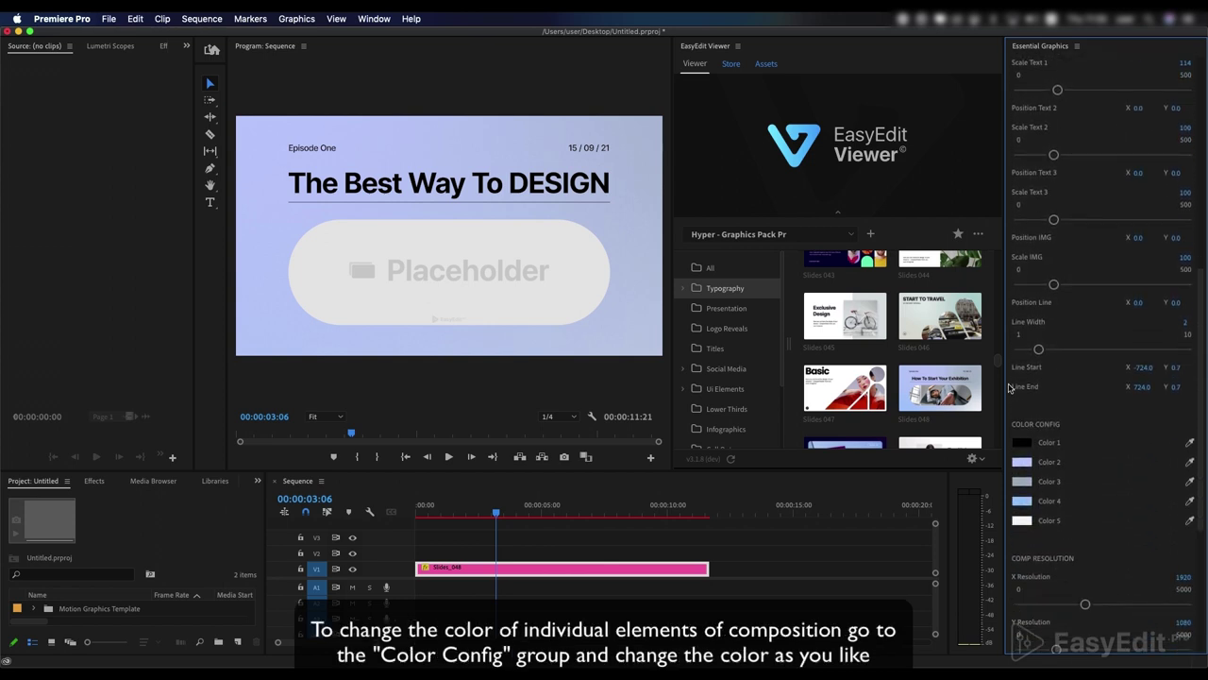
Change Color 1 in Color Config from black to red.
{"action": "scroll", "coordinate": [1009, 387], "scroll_direction": "down", "scroll_amount": 2}
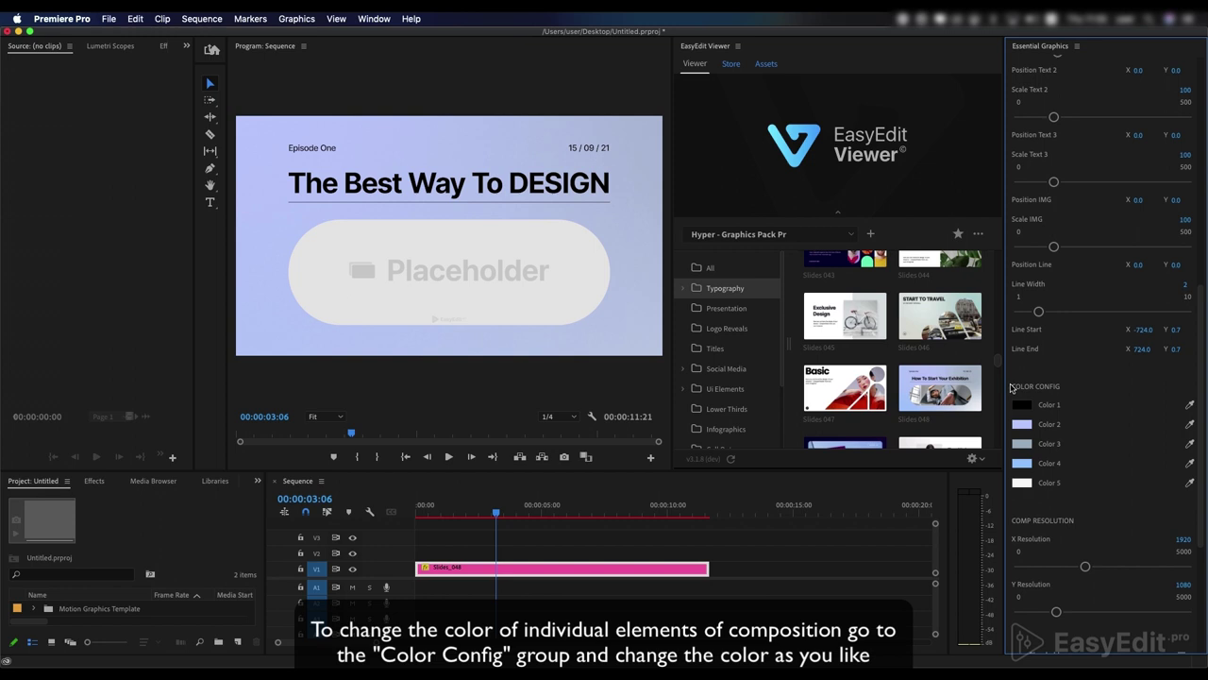
{"action": "left_click", "coordinate": [1021, 405]}
{"action": "left_click_drag", "start_coordinate": [511, 358], "coordinate": [600, 398]}
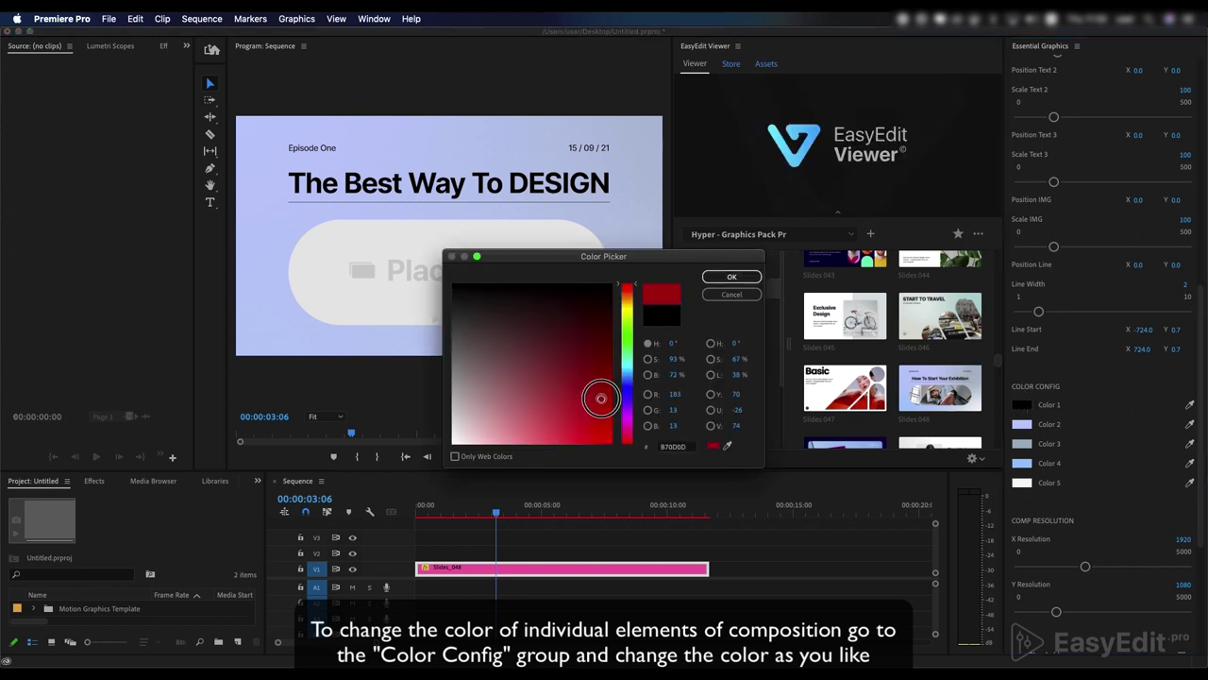
{"action": "left_click", "coordinate": [731, 277]}
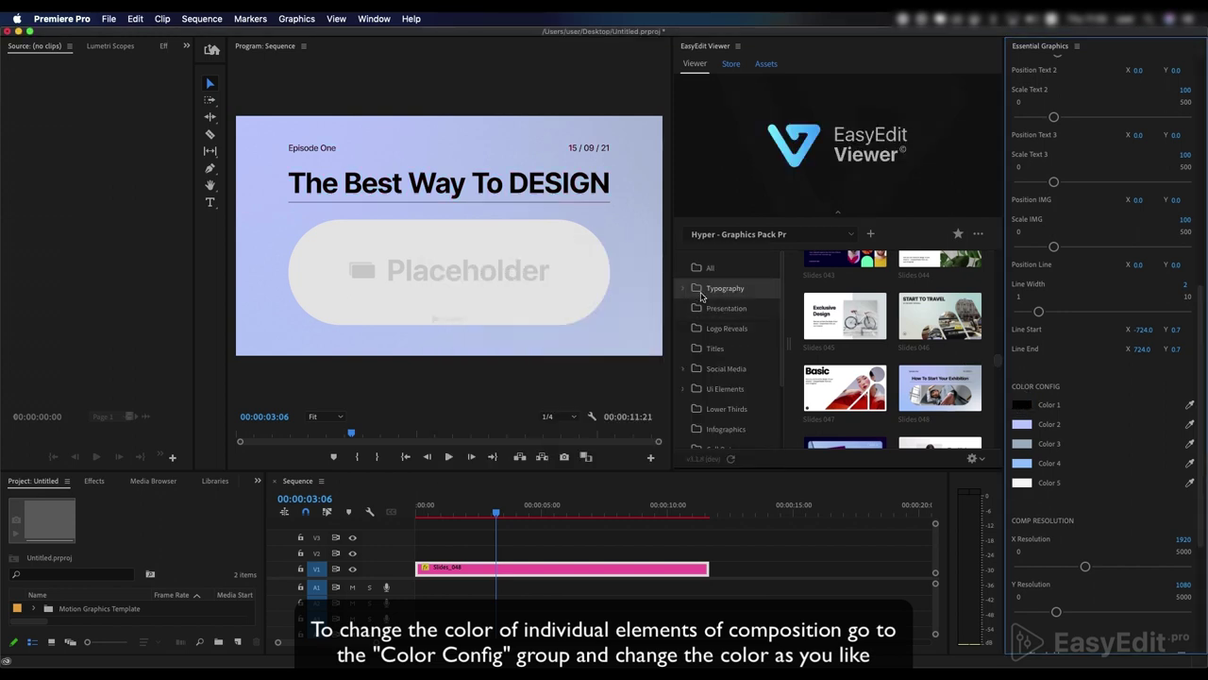
Set Color 2 to vivid violet 7632FC.
{"action": "left_click", "coordinate": [1025, 424]}
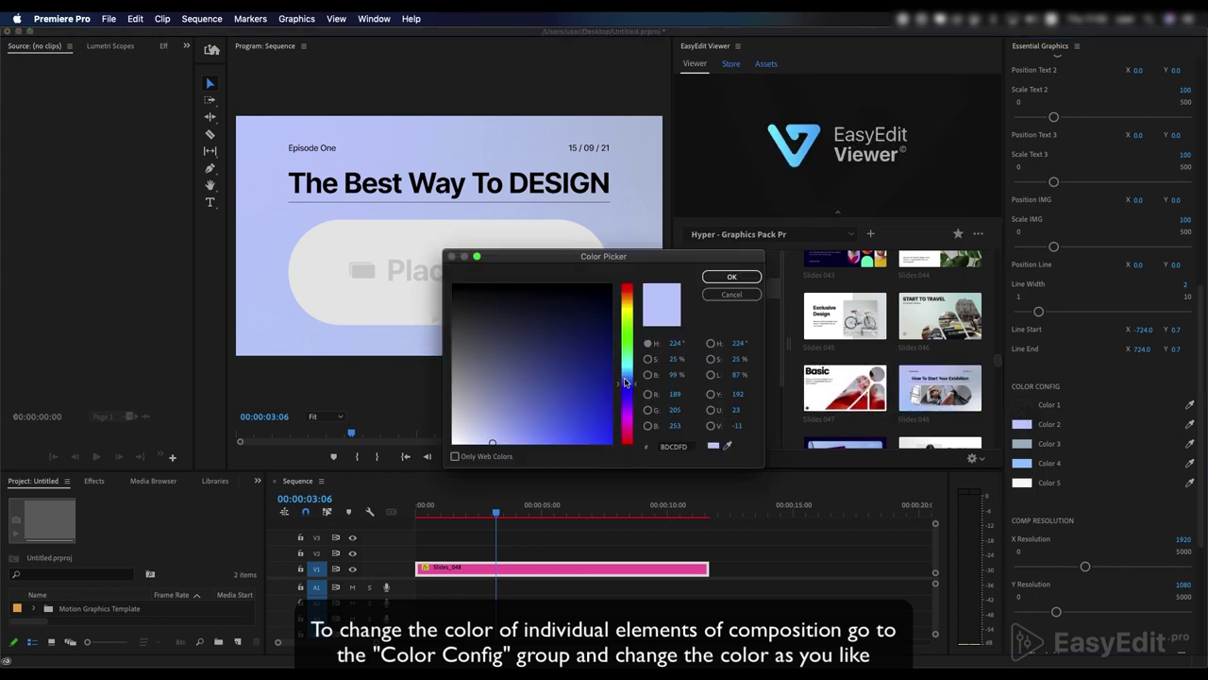
{"action": "left_click_drag", "start_coordinate": [624, 382], "coordinate": [625, 402]}
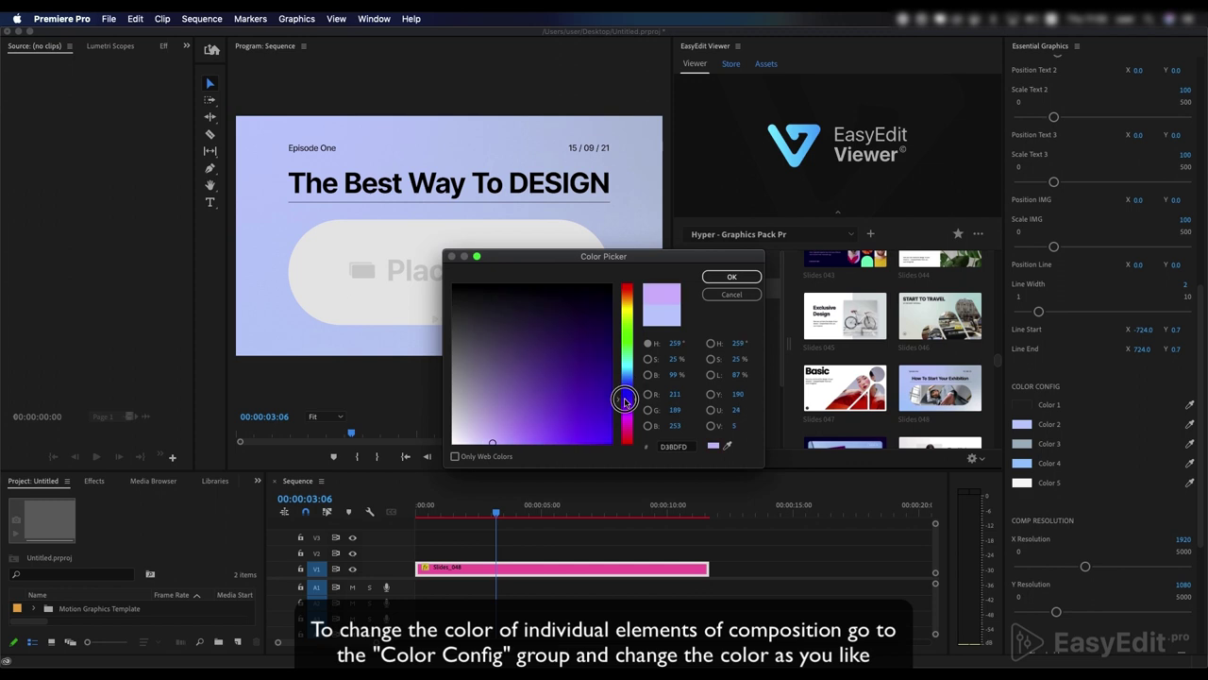
{"action": "left_click_drag", "start_coordinate": [566, 431], "coordinate": [581, 442]}
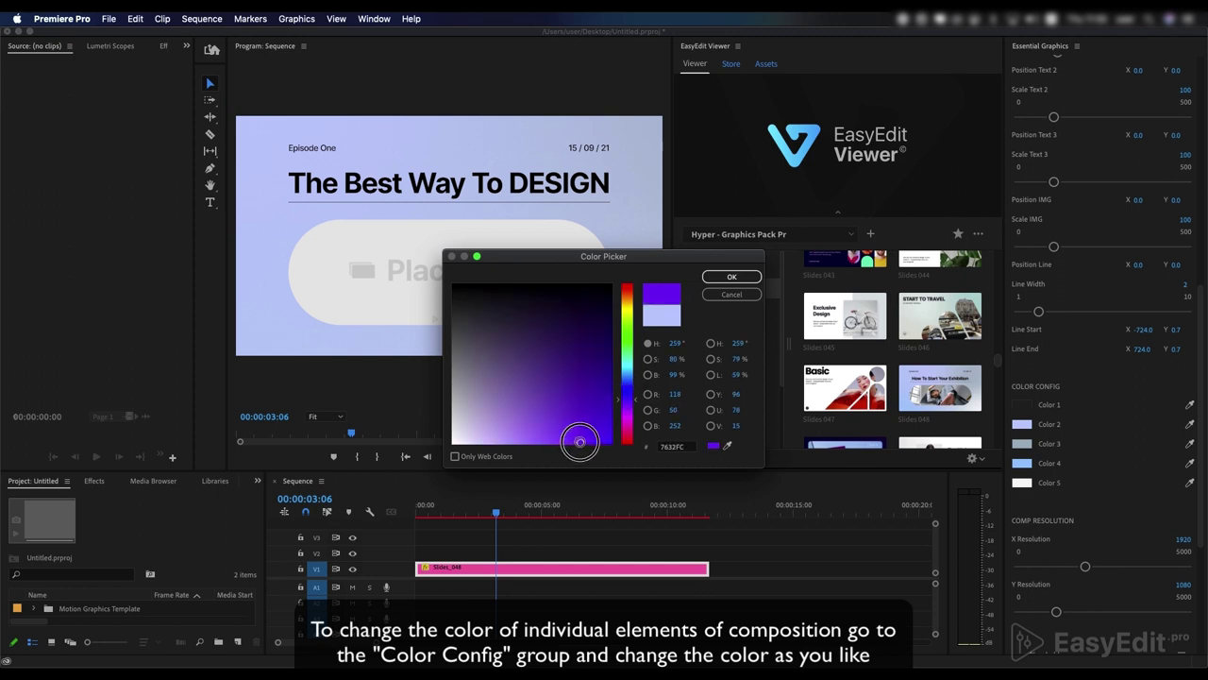
{"action": "left_click", "coordinate": [733, 277]}
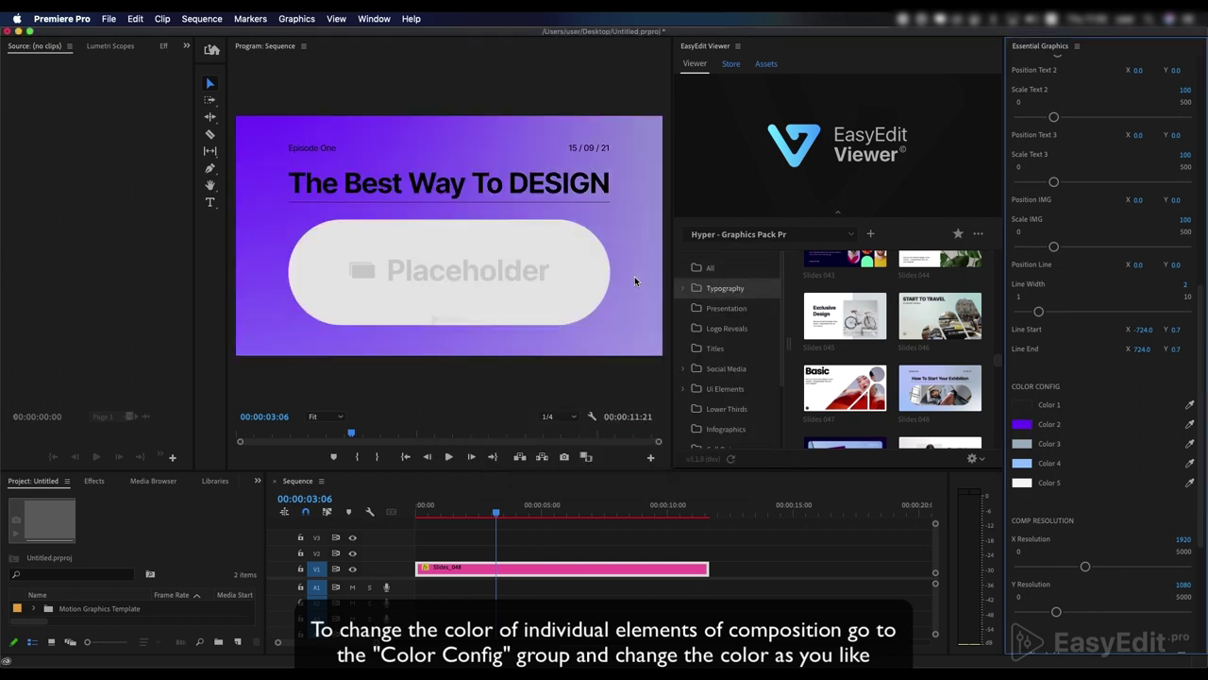
Set Color 3 to bright blue 3999FF.
{"action": "left_click", "coordinate": [1022, 444]}
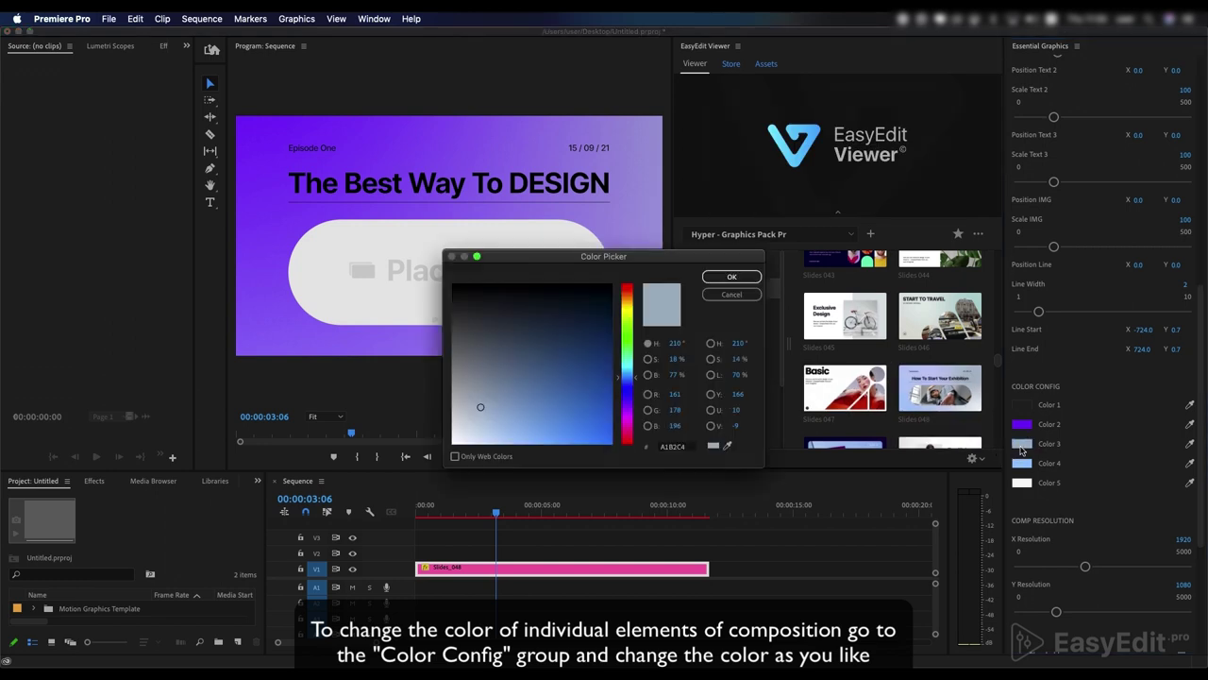
{"action": "left_click_drag", "start_coordinate": [576, 440], "coordinate": [574, 457]}
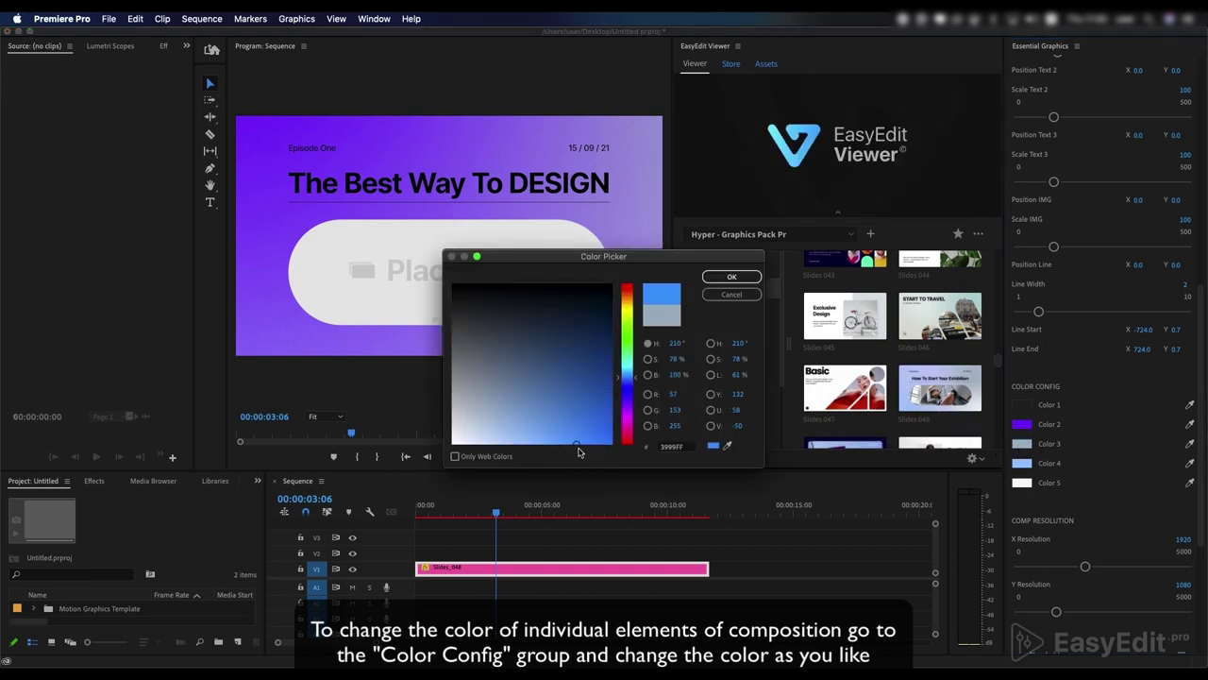
{"action": "left_click", "coordinate": [732, 276]}
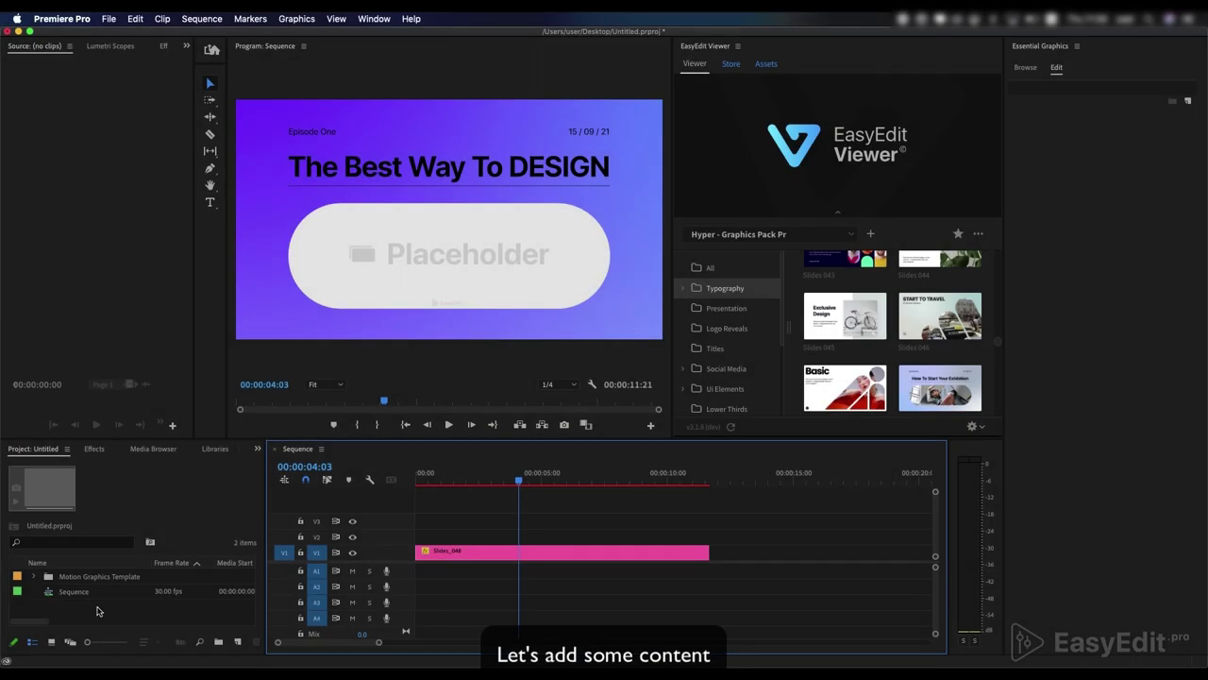
Import Content.jpg and drop it onto the Slides_048 Placeholder slot in Essential Graphics.
{"action": "double_click", "coordinate": [96, 610]}
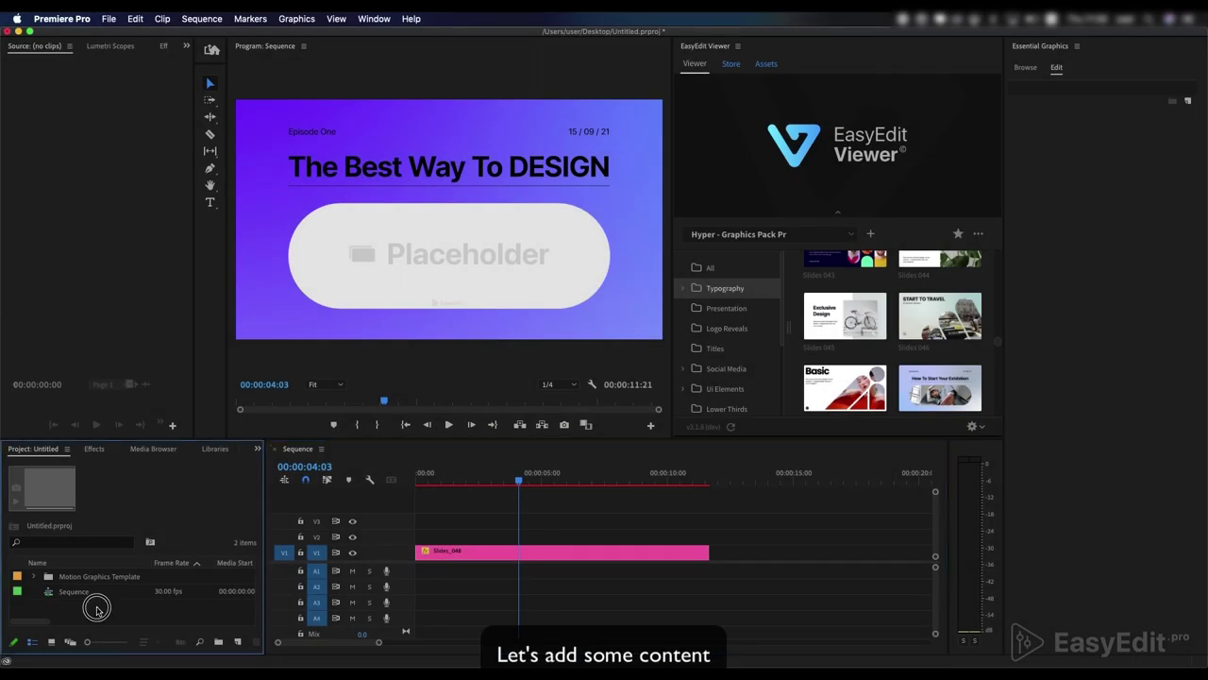
{"action": "double_click", "coordinate": [538, 148]}
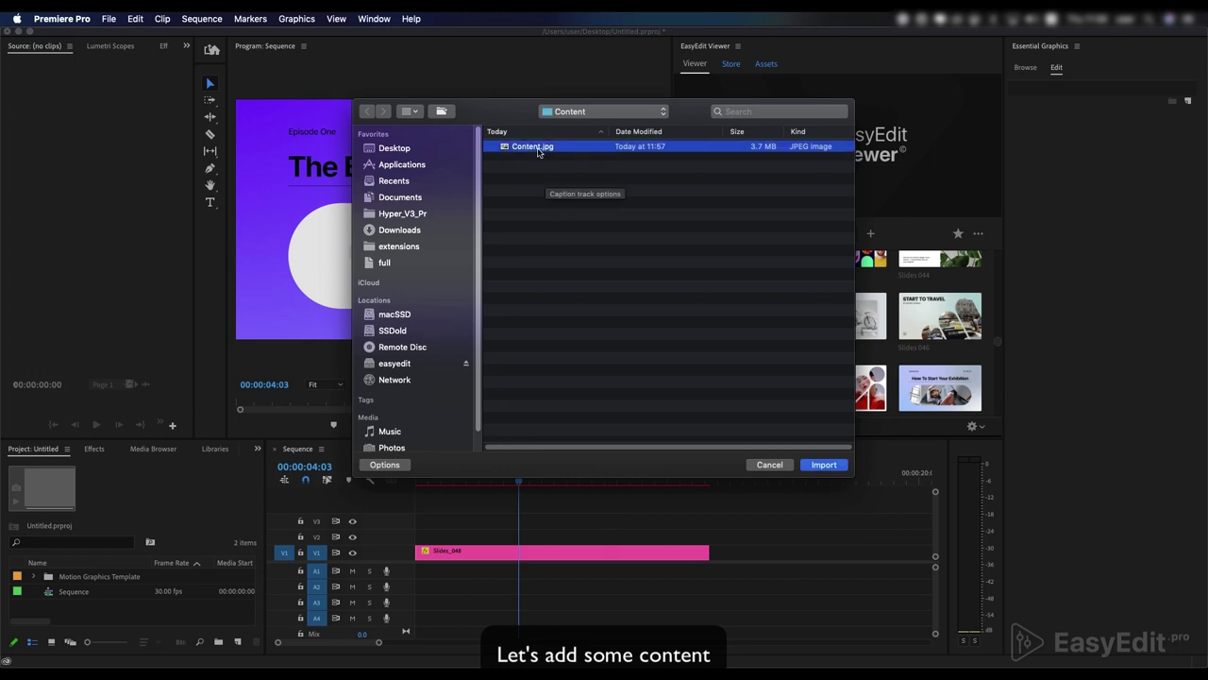
{"action": "left_click", "coordinate": [532, 553]}
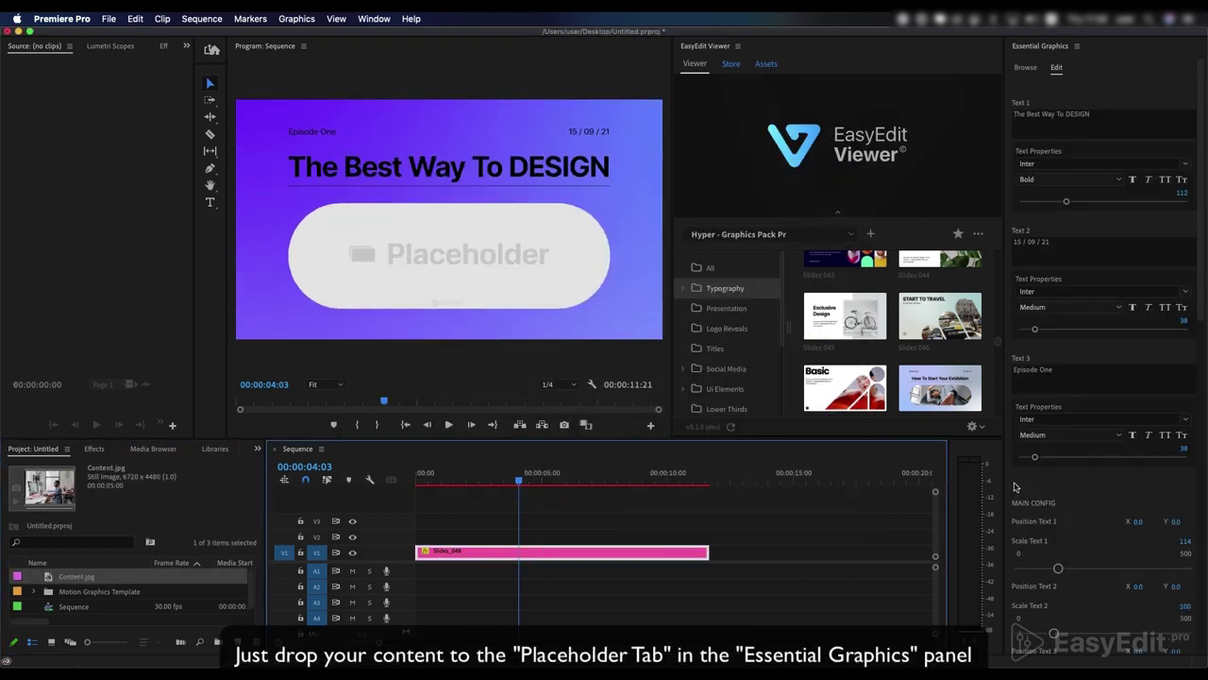
{"action": "scroll", "coordinate": [1015, 487], "scroll_direction": "down", "scroll_amount": 3}
{"action": "scroll", "coordinate": [1015, 487], "scroll_direction": "down", "scroll_amount": 3}
{"action": "scroll", "coordinate": [1015, 487], "scroll_direction": "down", "scroll_amount": 2}
{"action": "scroll", "coordinate": [1015, 487], "scroll_direction": "down", "scroll_amount": 2}
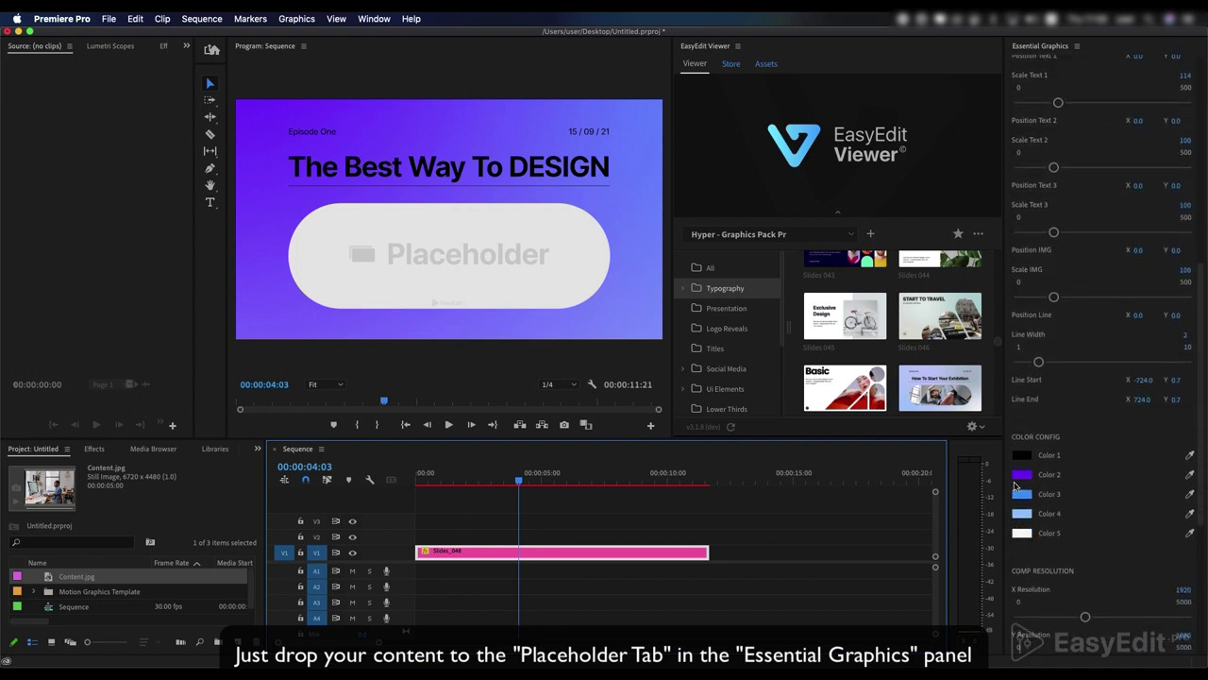
{"action": "scroll", "coordinate": [1015, 487], "scroll_direction": "down", "scroll_amount": 3}
{"action": "scroll", "coordinate": [1015, 487], "scroll_direction": "down", "scroll_amount": 3}
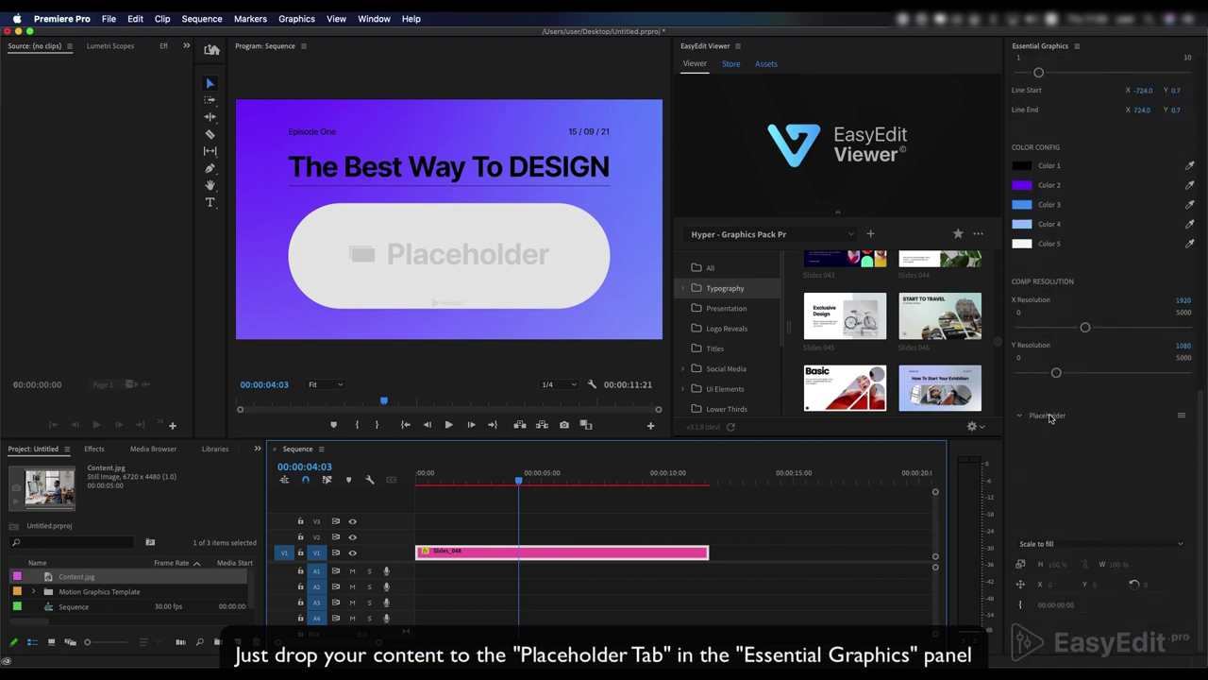
{"action": "left_click_drag", "start_coordinate": [80, 582], "coordinate": [1107, 458]}
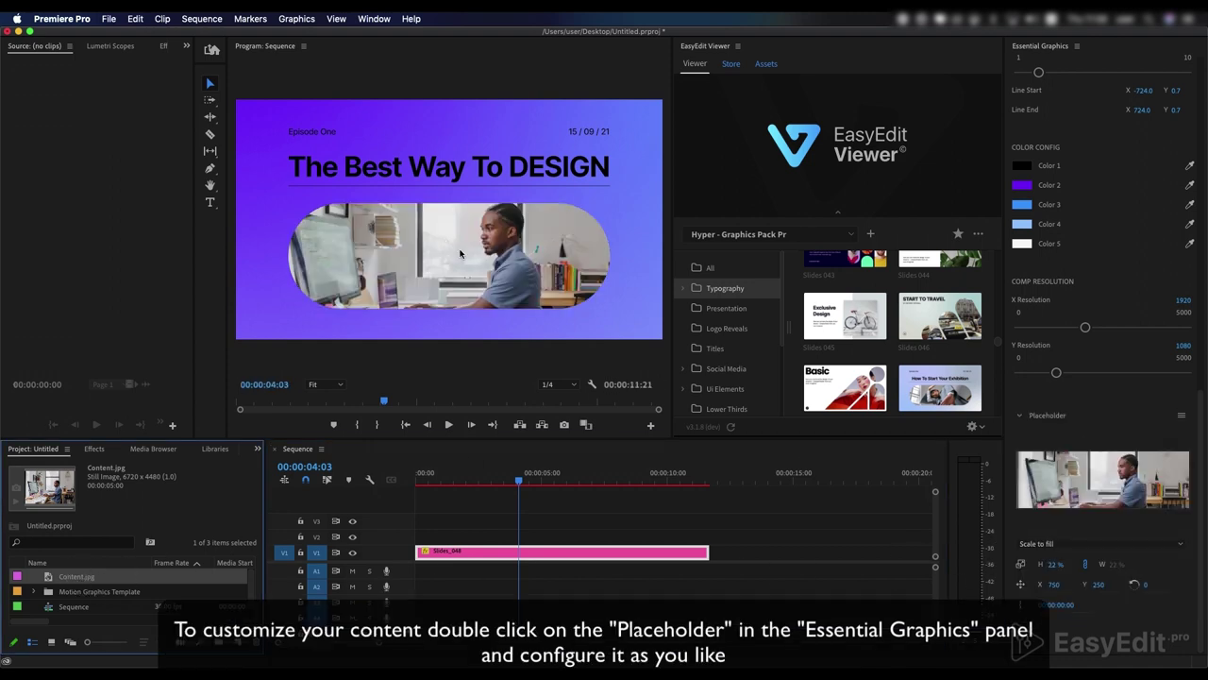
In the placeholder sequence, scale the photo to 25% at position 773, 234, then return to Sequence.
{"action": "double_click", "coordinate": [1091, 482]}
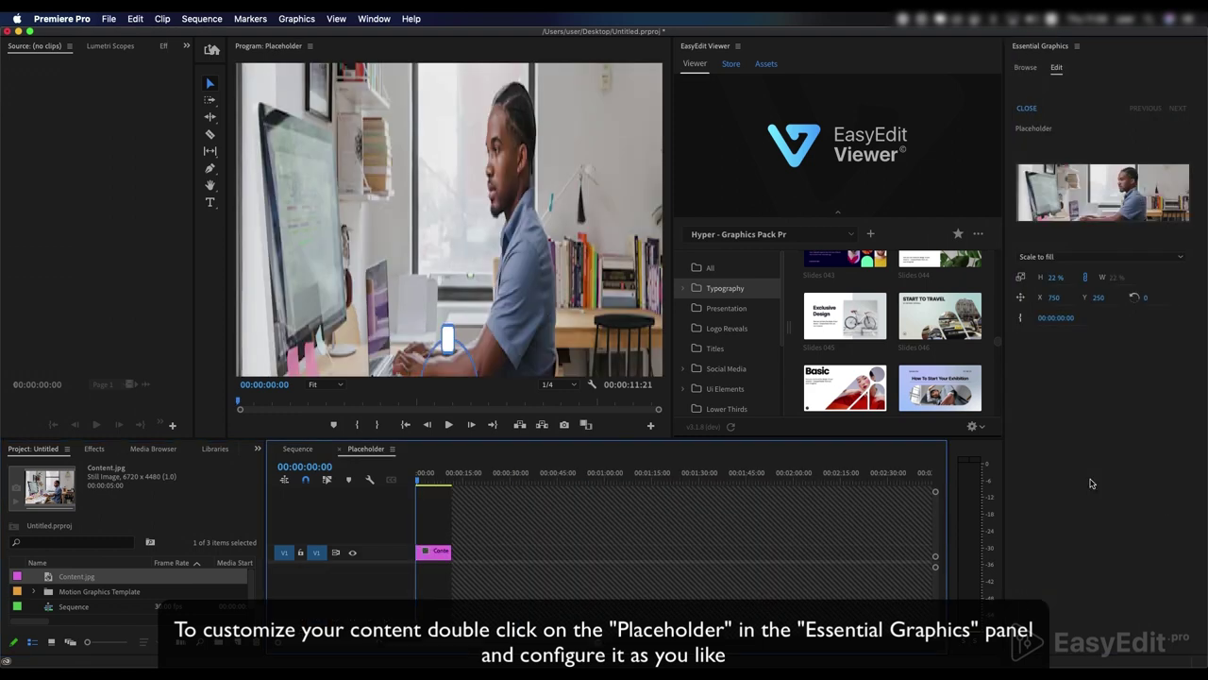
{"action": "left_click", "coordinate": [450, 189]}
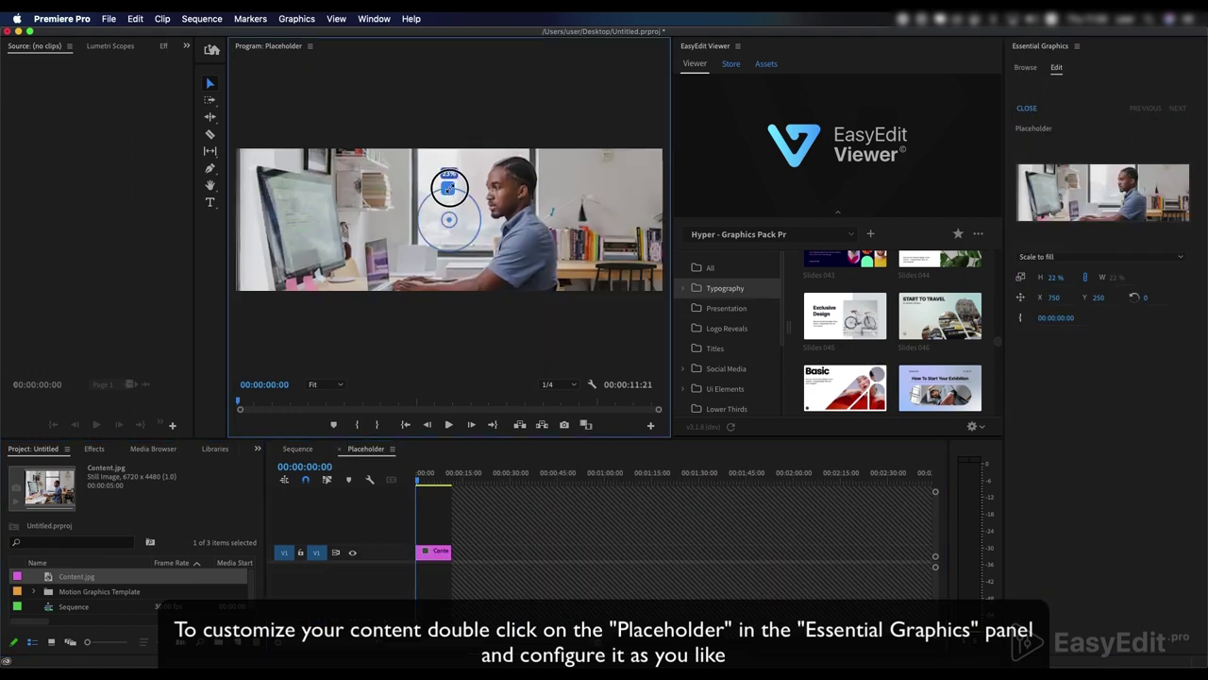
{"action": "mouse_move", "coordinate": [449, 188]}
{"action": "left_mouse_down"}
{"action": "mouse_move", "coordinate": [451, 171]}
{"action": "mouse_move", "coordinate": [463, 216]}
{"action": "mouse_move", "coordinate": [477, 220]}
{"action": "mouse_move", "coordinate": [480, 199]}
{"action": "left_mouse_up"}
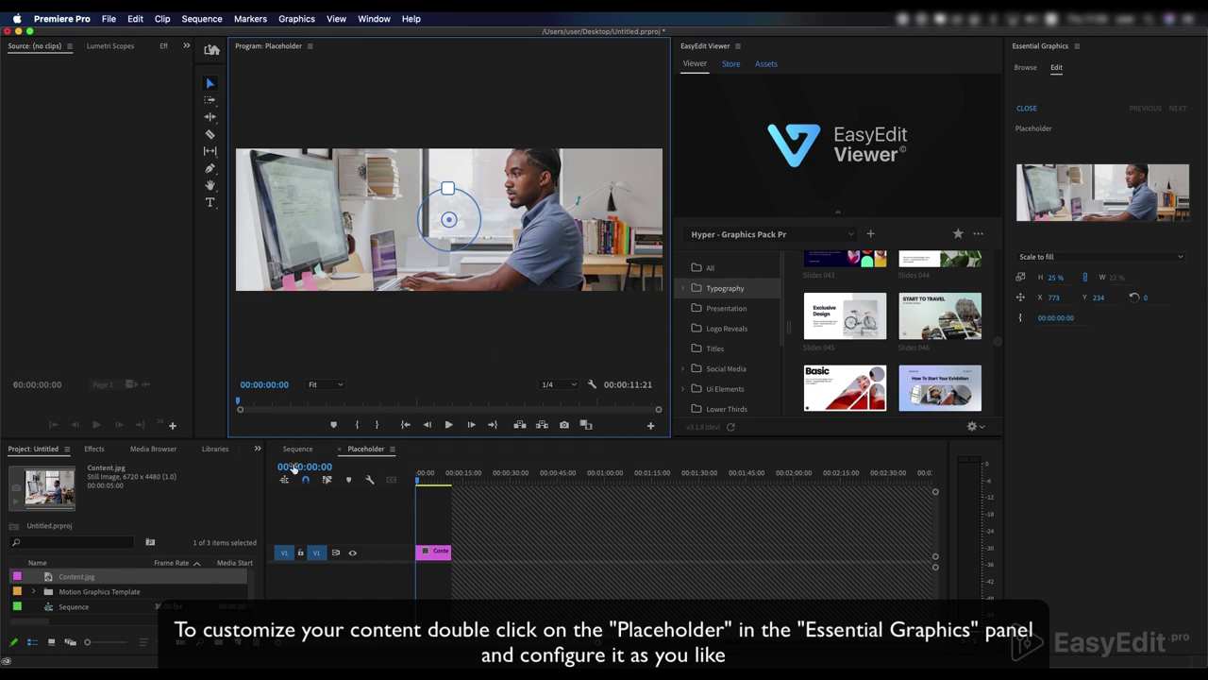
{"action": "left_click", "coordinate": [298, 449]}
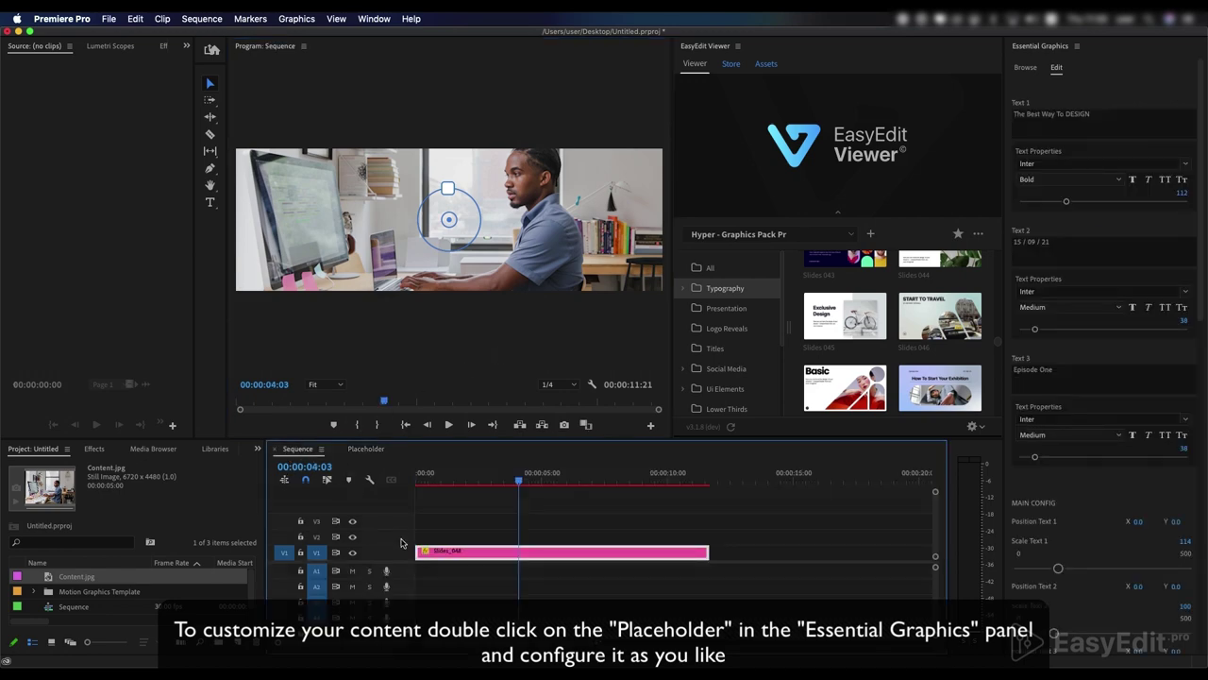
Set the sequence frame size to 1080 horizontal × 1920 vertical and accept deleting previews.
{"action": "left_click", "coordinate": [517, 549]}
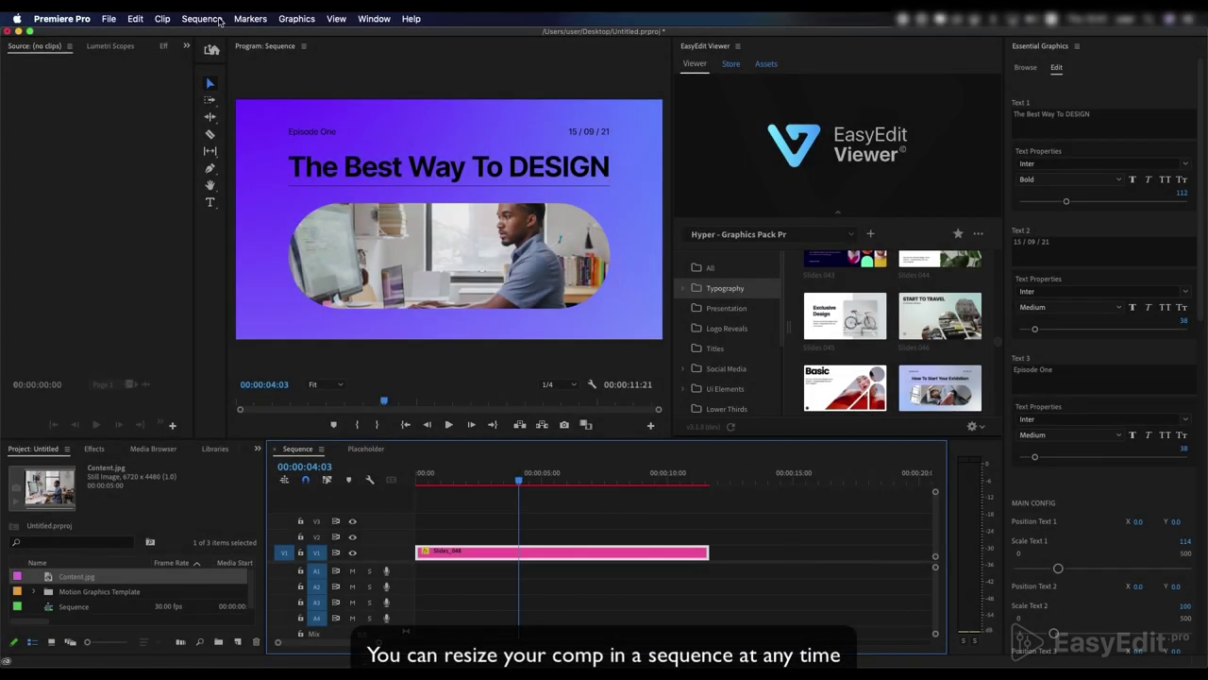
{"action": "left_click", "coordinate": [219, 20]}
{"action": "left_click", "coordinate": [249, 35]}
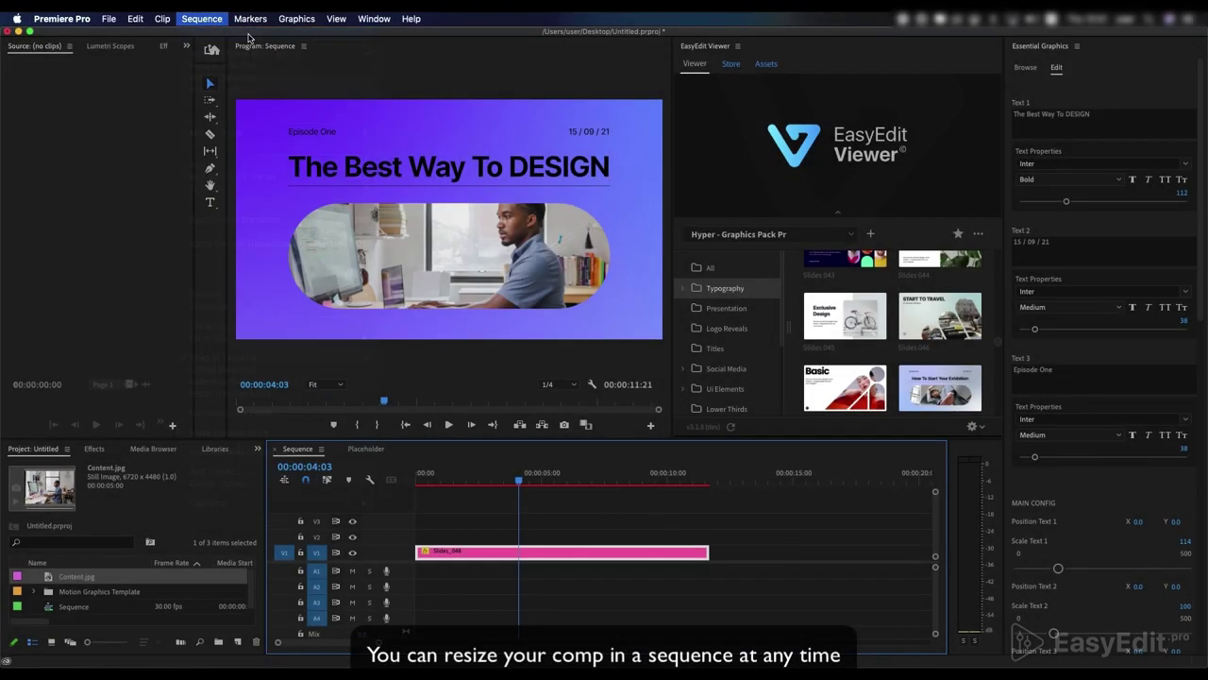
{"action": "left_click", "coordinate": [534, 185]}
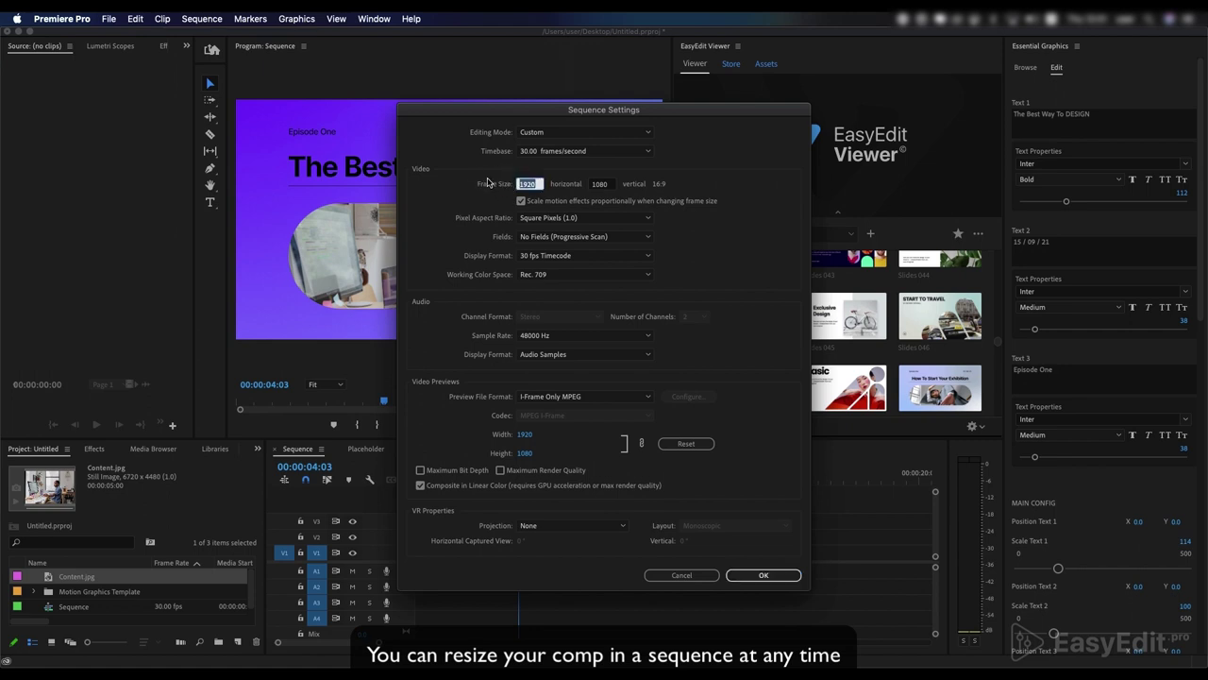
{"action": "type", "text": "108"}
{"action": "key", "text": "Tab"}
{"action": "left_click", "coordinate": [561, 189]}
{"action": "key", "text": "Tab"}
{"action": "type", "text": "1920"}
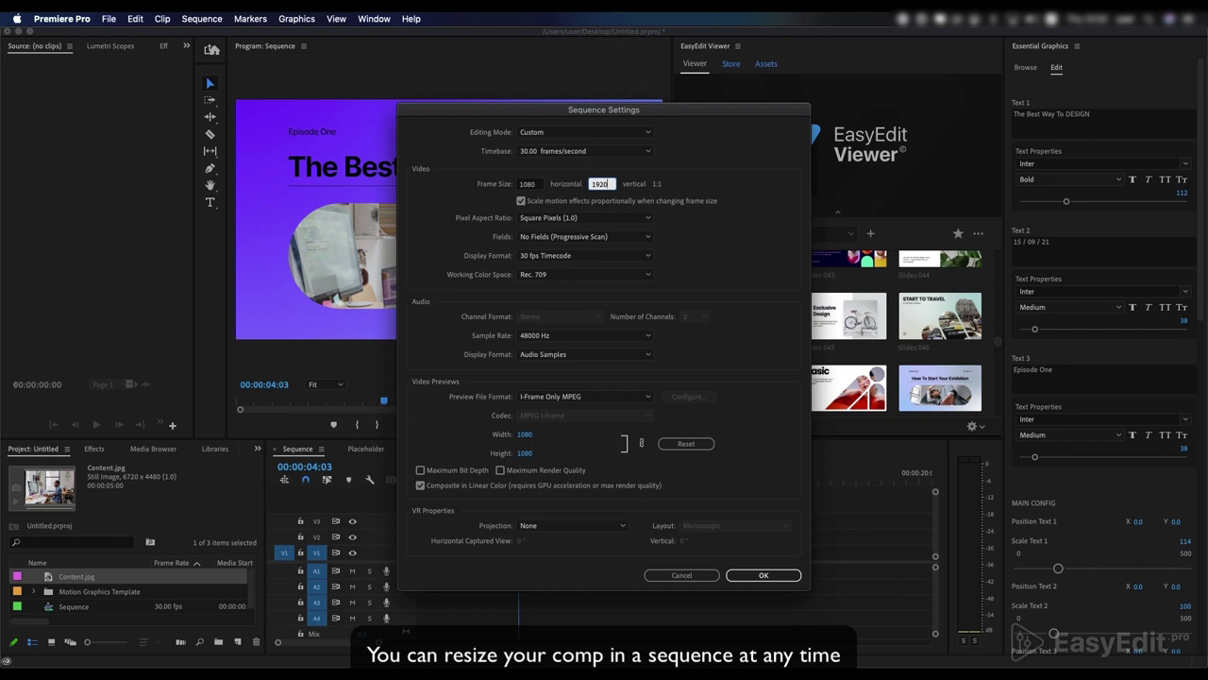
{"action": "key", "text": "Return"}
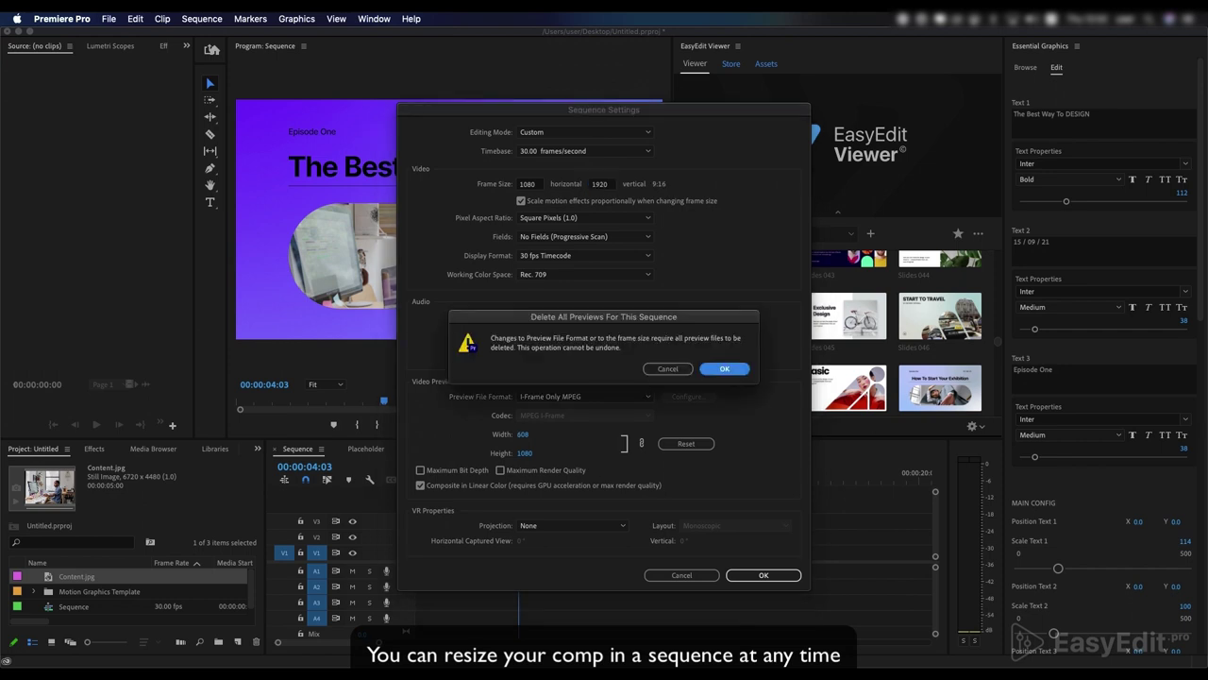
{"action": "left_click", "coordinate": [720, 367]}
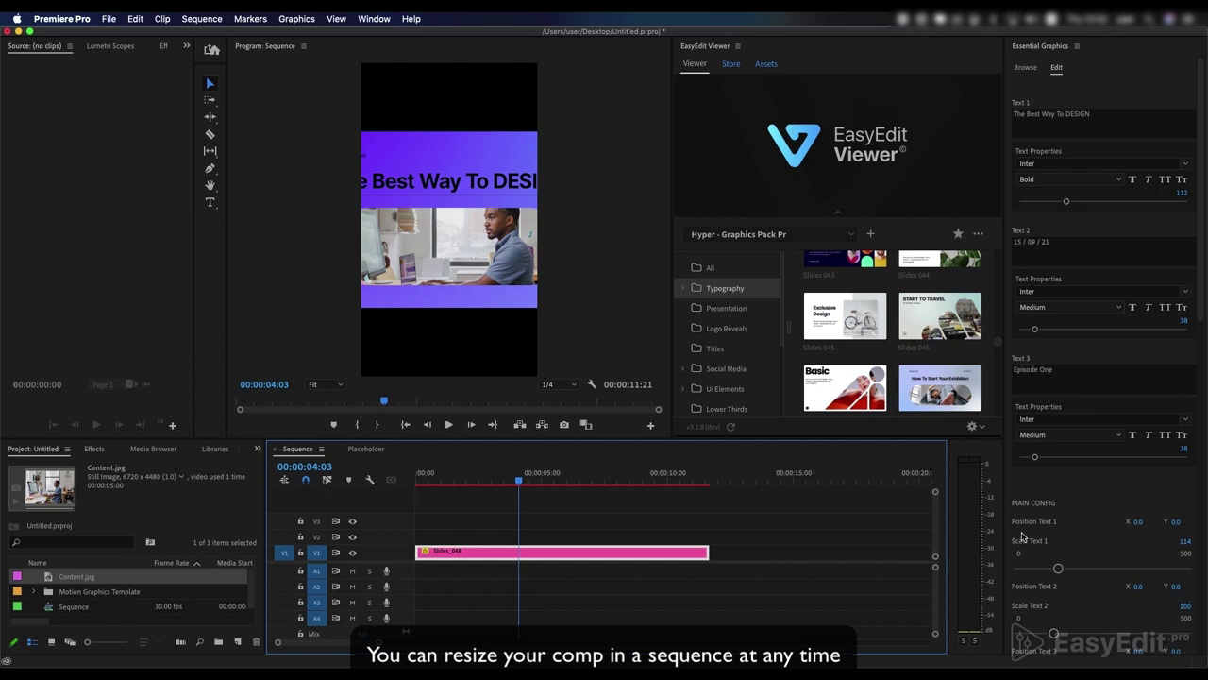
Set the slide's Comp Resolution to 1080 × 1920 in Essential Graphics, then scrub to check it.
{"action": "scroll", "coordinate": [1010, 513], "scroll_direction": "down", "scroll_amount": 5}
{"action": "scroll", "coordinate": [1008, 513], "scroll_direction": "down", "scroll_amount": 5}
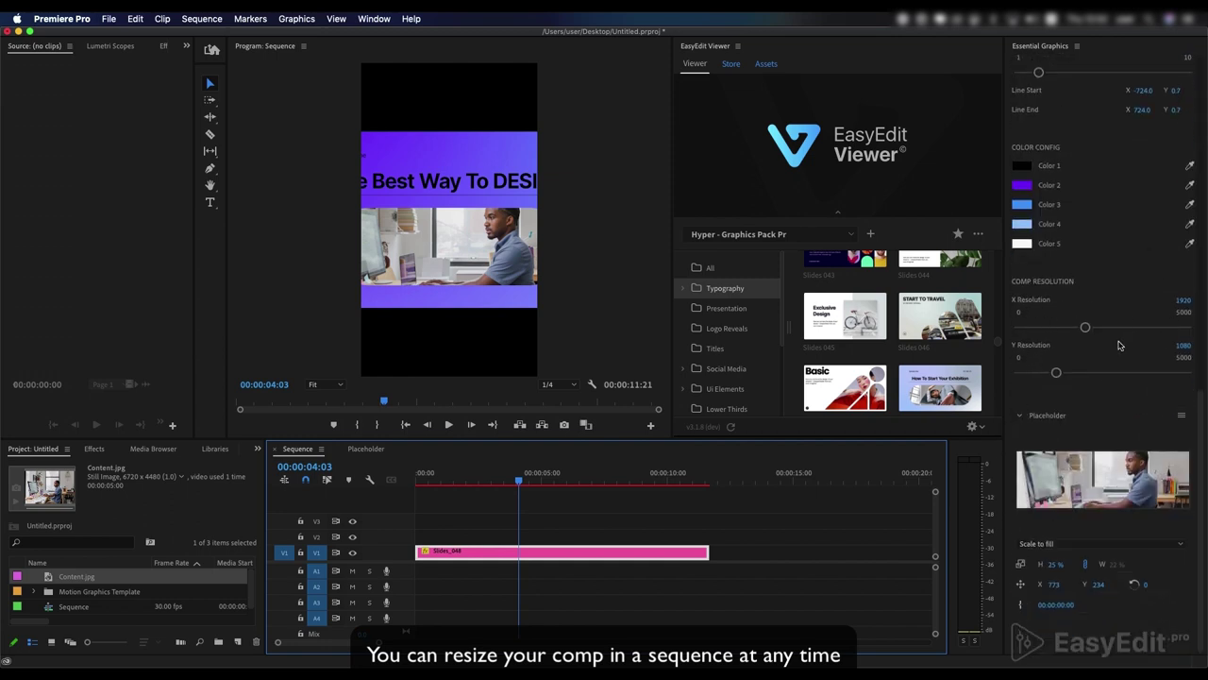
{"action": "left_click", "coordinate": [1182, 301]}
{"action": "type", "text": "1080"}
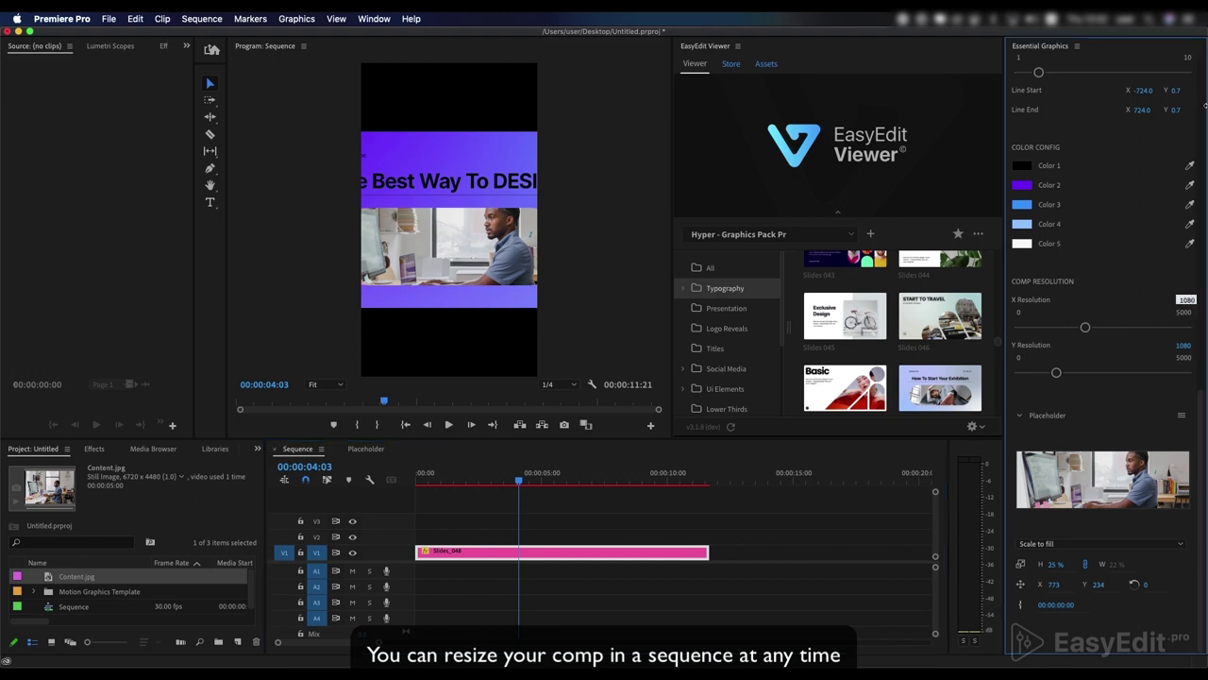
{"action": "left_click", "coordinate": [1187, 346]}
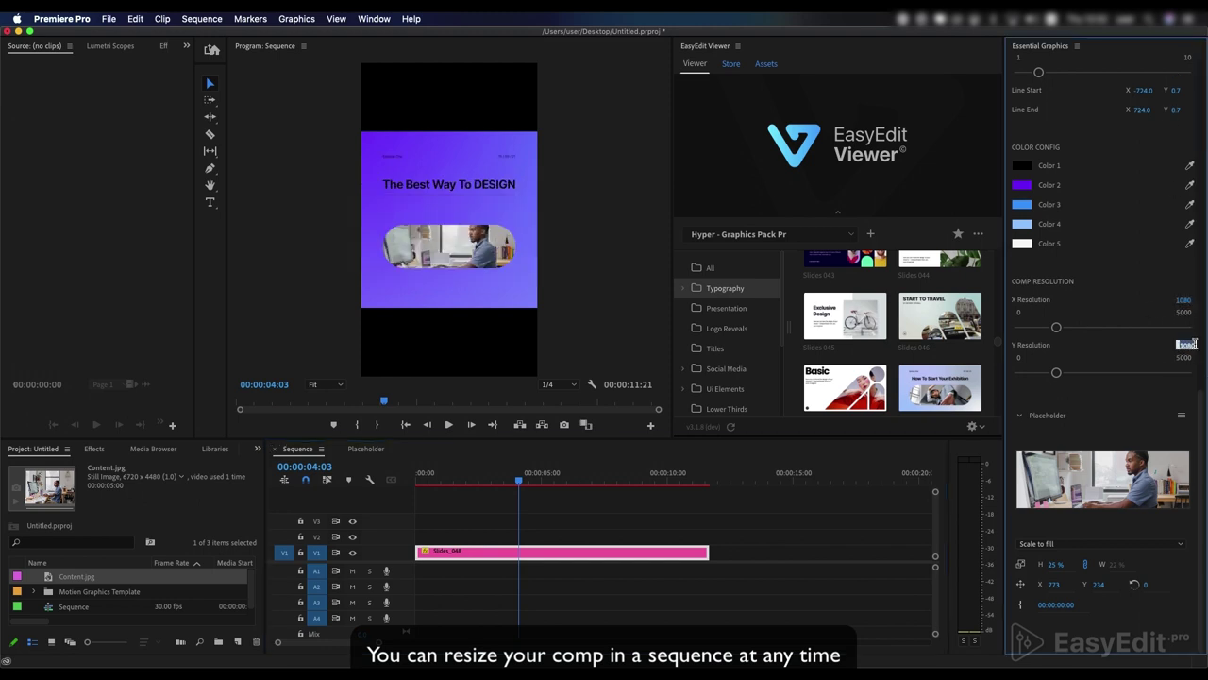
{"action": "type", "text": "1920"}
{"action": "key", "text": "Return"}
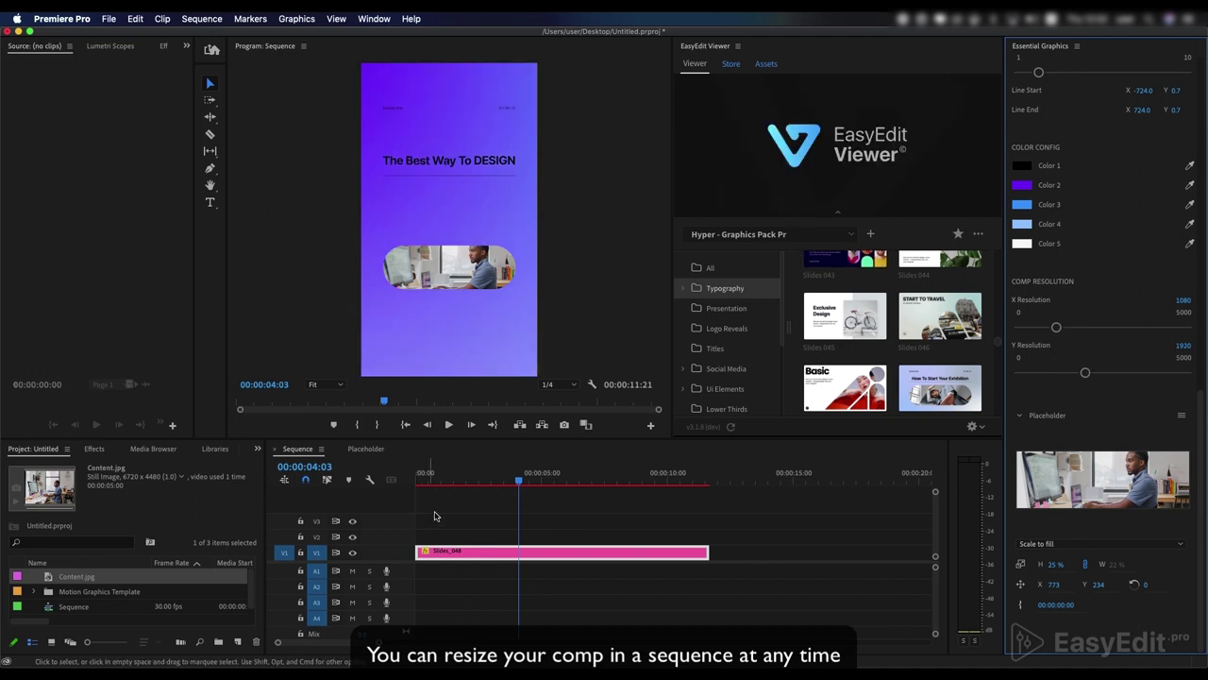
{"action": "left_click_drag", "start_coordinate": [418, 482], "coordinate": [506, 483]}
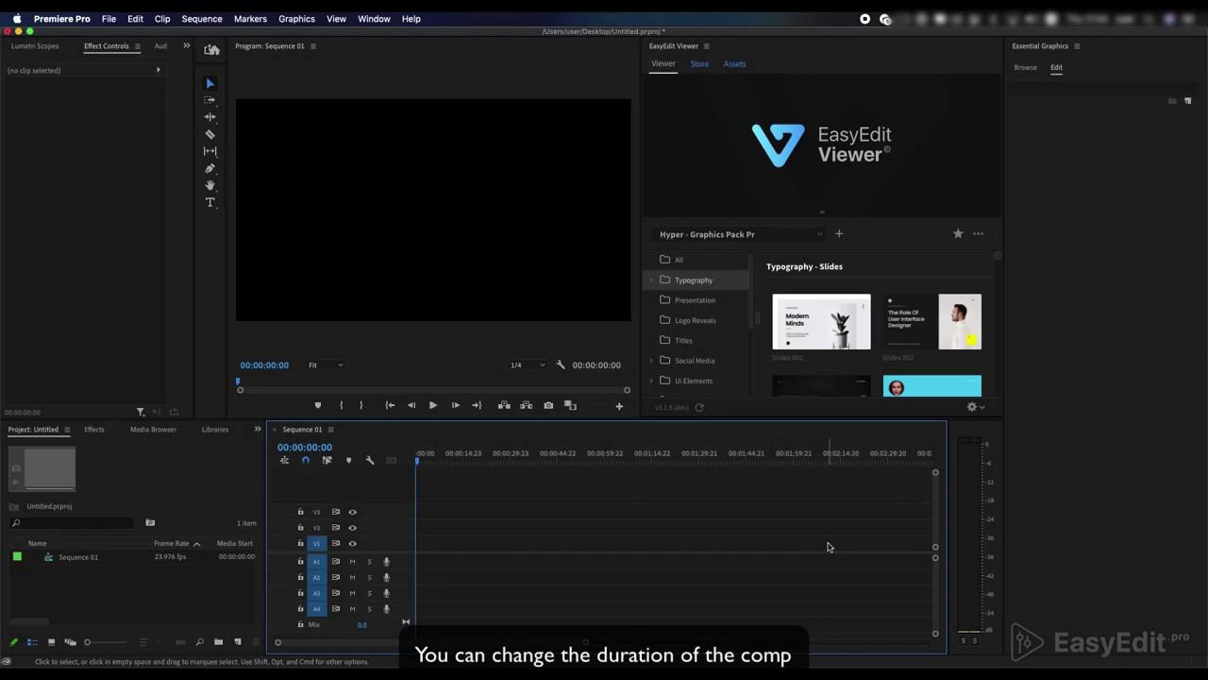
Import the Subscribe 005 Social Media template onto V1 and scrub to preview it.
{"action": "left_click", "coordinate": [675, 362]}
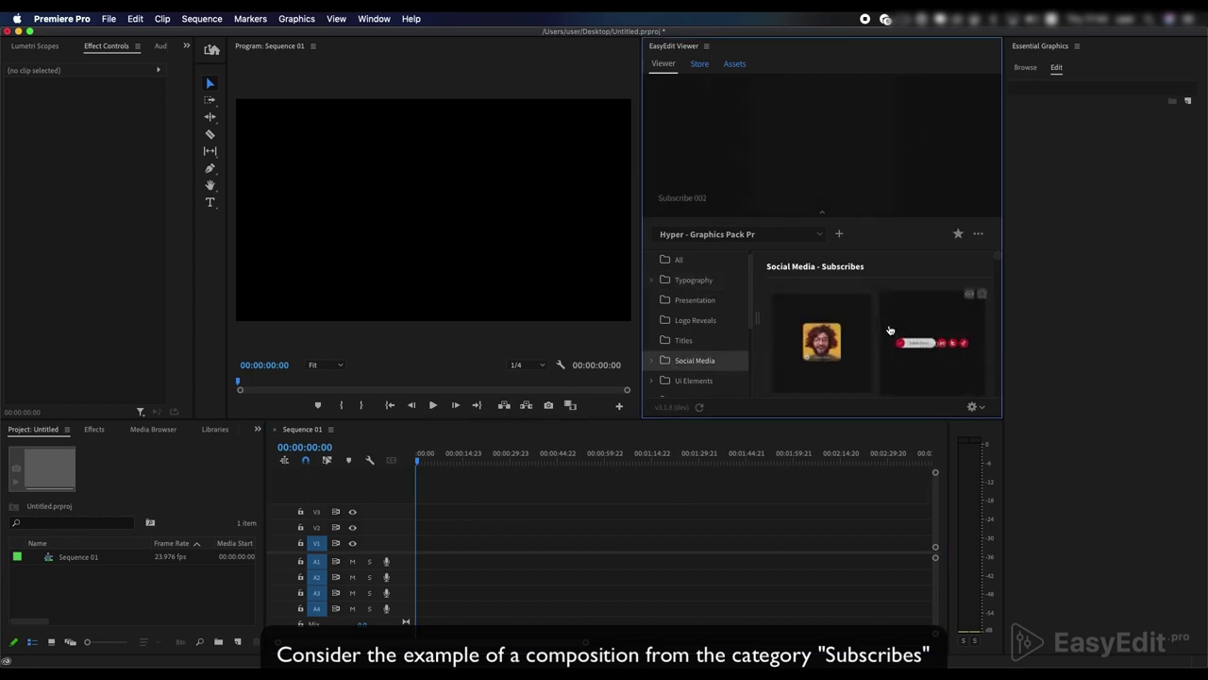
{"action": "scroll", "coordinate": [888, 330], "scroll_direction": "down", "scroll_amount": 3}
{"action": "scroll", "coordinate": [888, 329], "scroll_direction": "down", "scroll_amount": 2}
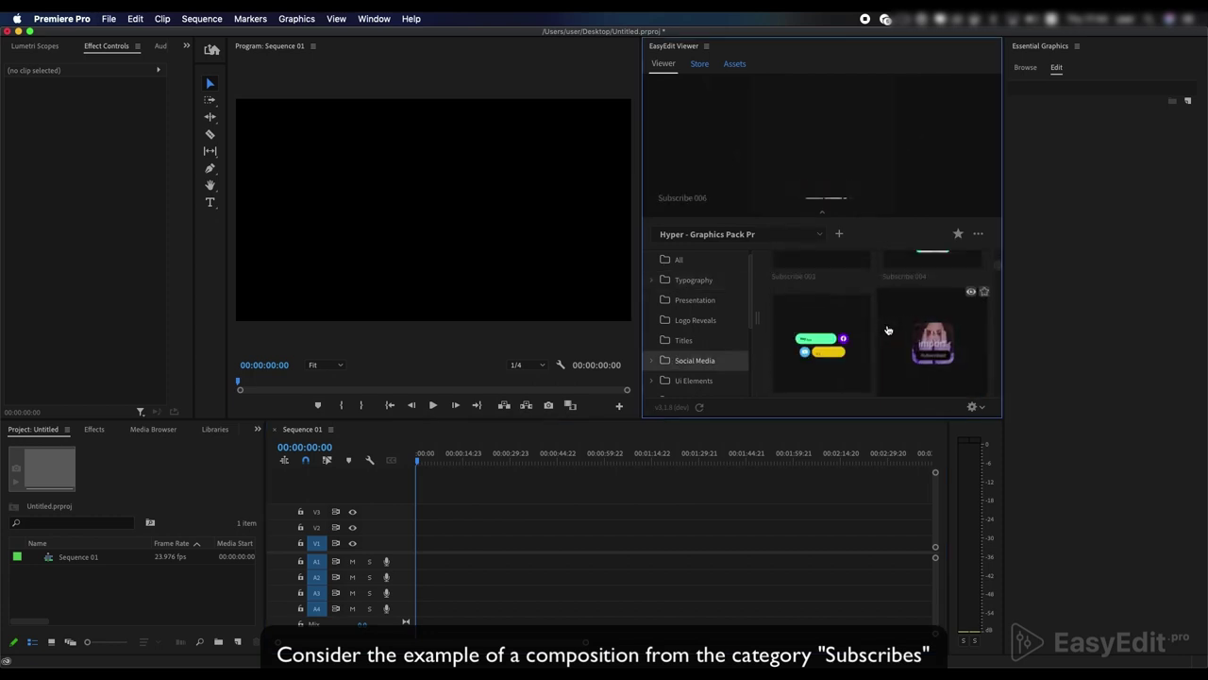
{"action": "double_click", "coordinate": [835, 341]}
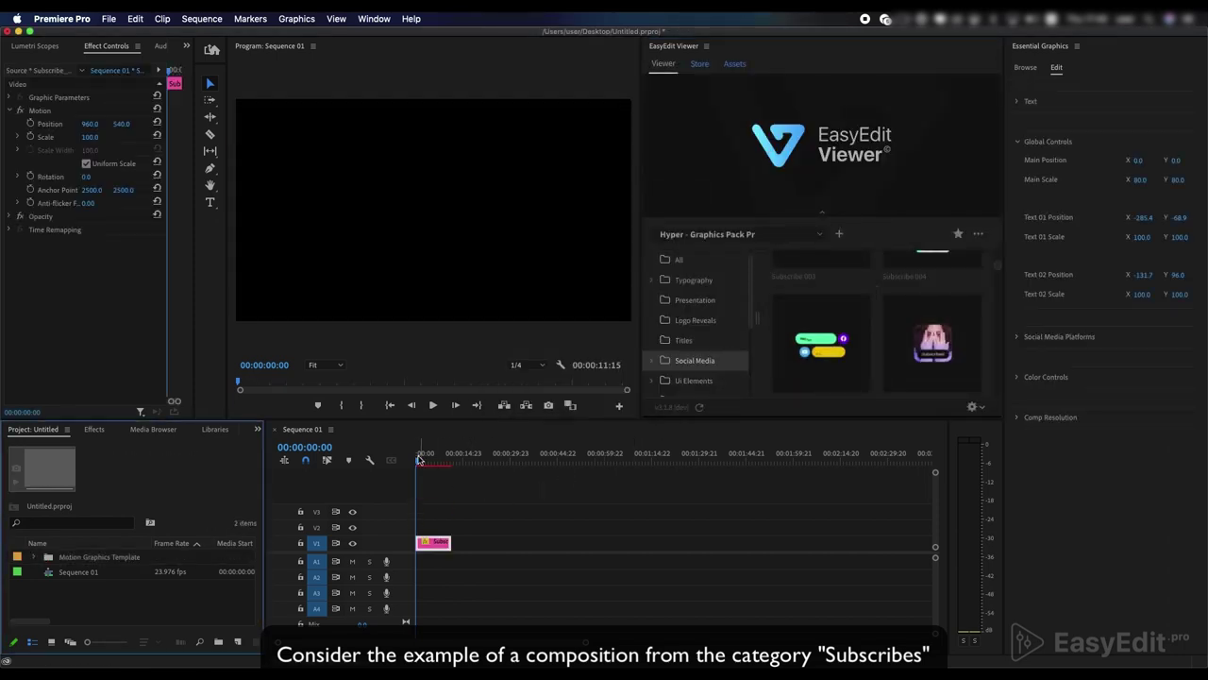
{"action": "left_click_drag", "start_coordinate": [418, 462], "coordinate": [435, 463]}
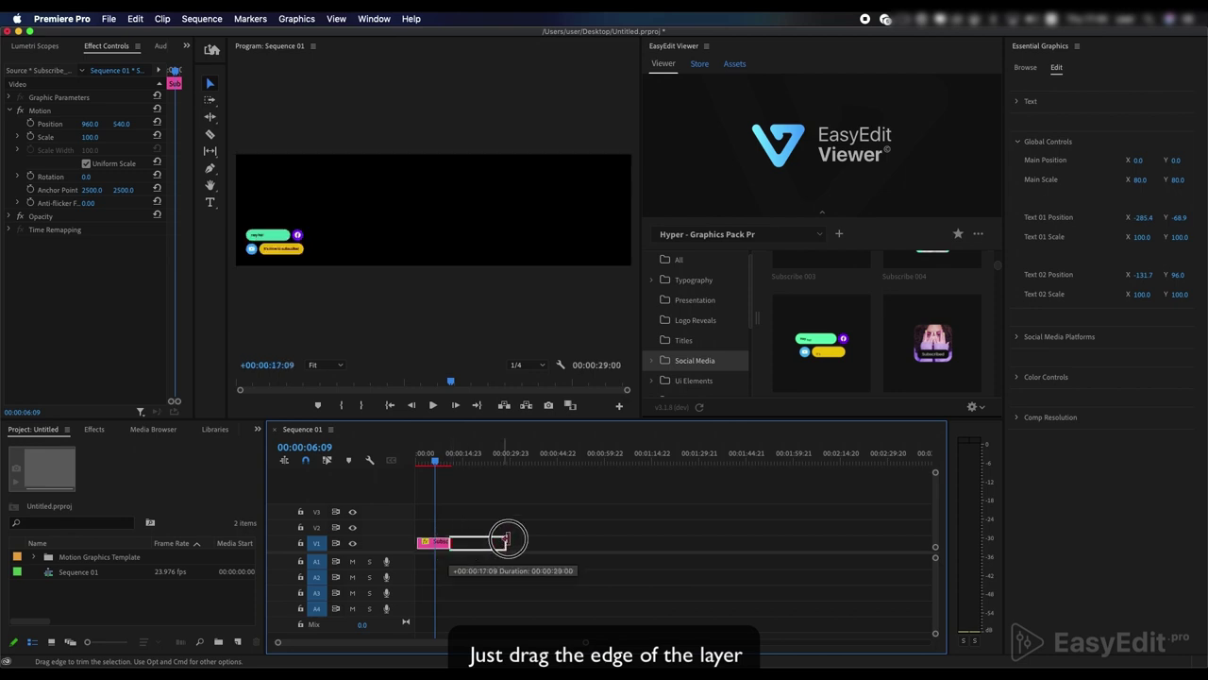
Stretch the Subscribe_005 clip's end rightward twice, scrubbing to check the outro each time.
{"action": "left_click_drag", "start_coordinate": [450, 542], "coordinate": [591, 542]}
{"action": "mouse_move", "coordinate": [445, 463]}
{"action": "left_mouse_down"}
{"action": "mouse_move", "coordinate": [587, 472]}
{"action": "mouse_move", "coordinate": [574, 472]}
{"action": "left_mouse_up"}
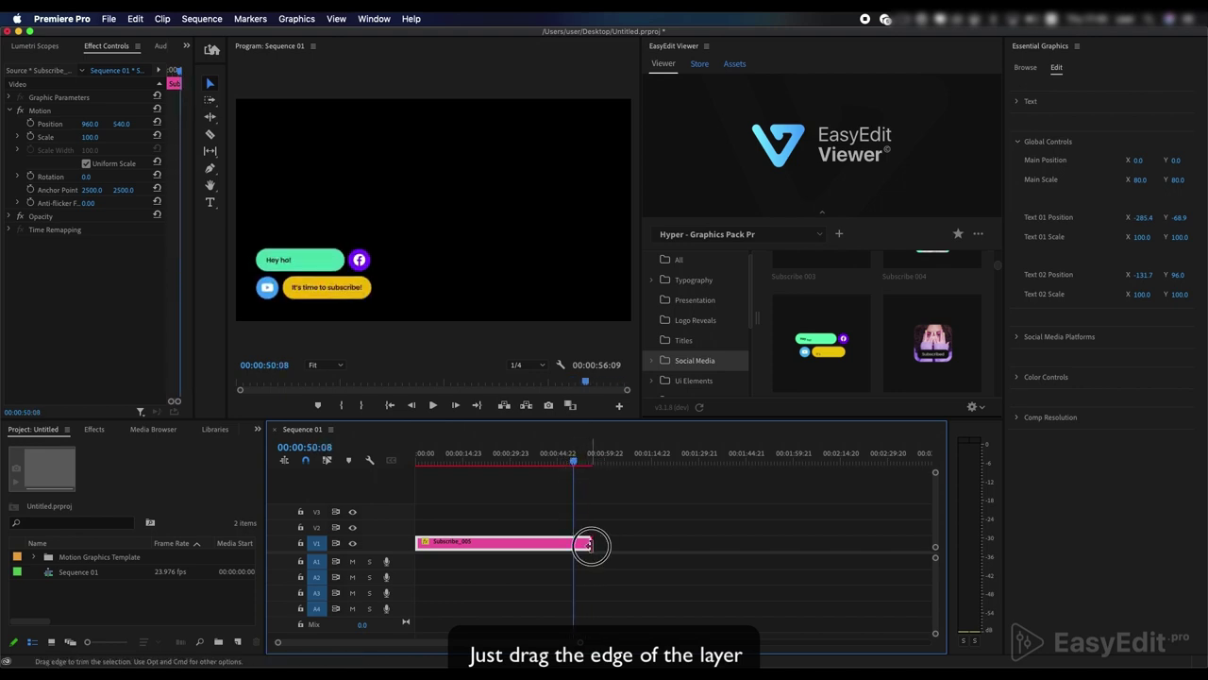
{"action": "left_click_drag", "start_coordinate": [591, 542], "coordinate": [686, 542]}
{"action": "left_click_drag", "start_coordinate": [580, 464], "coordinate": [687, 469]}
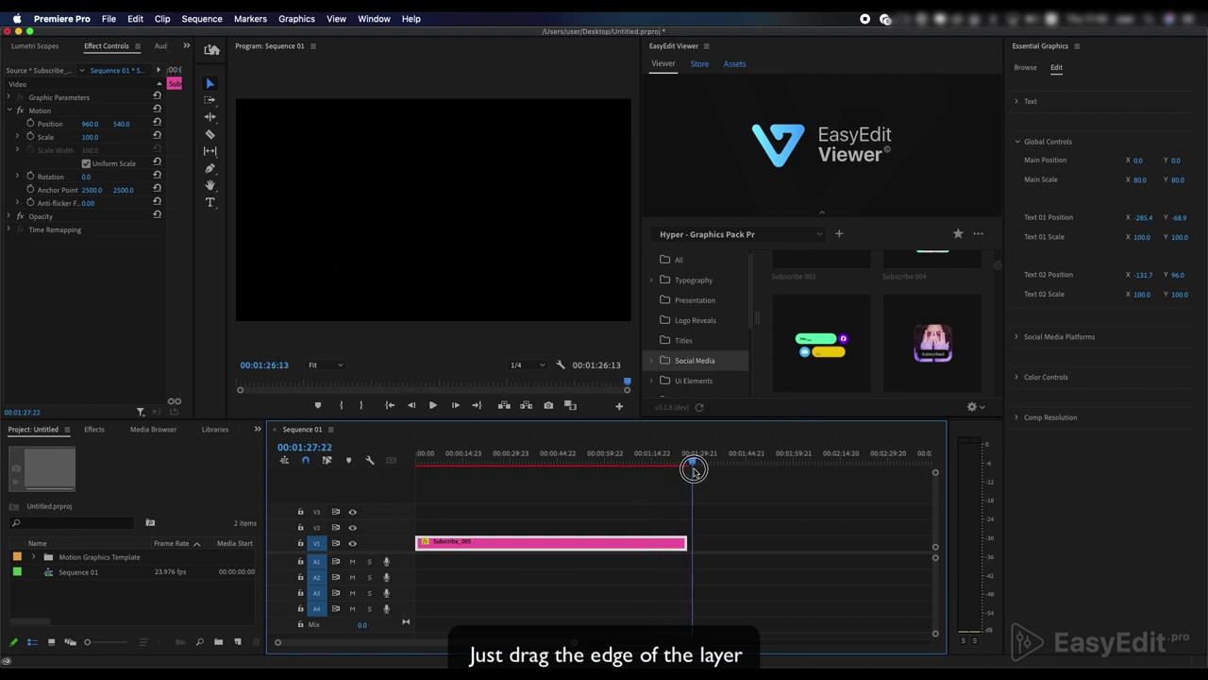
{"action": "left_click_drag", "start_coordinate": [686, 469], "coordinate": [693, 470]}
{"action": "key", "text": "super+shift+5"}
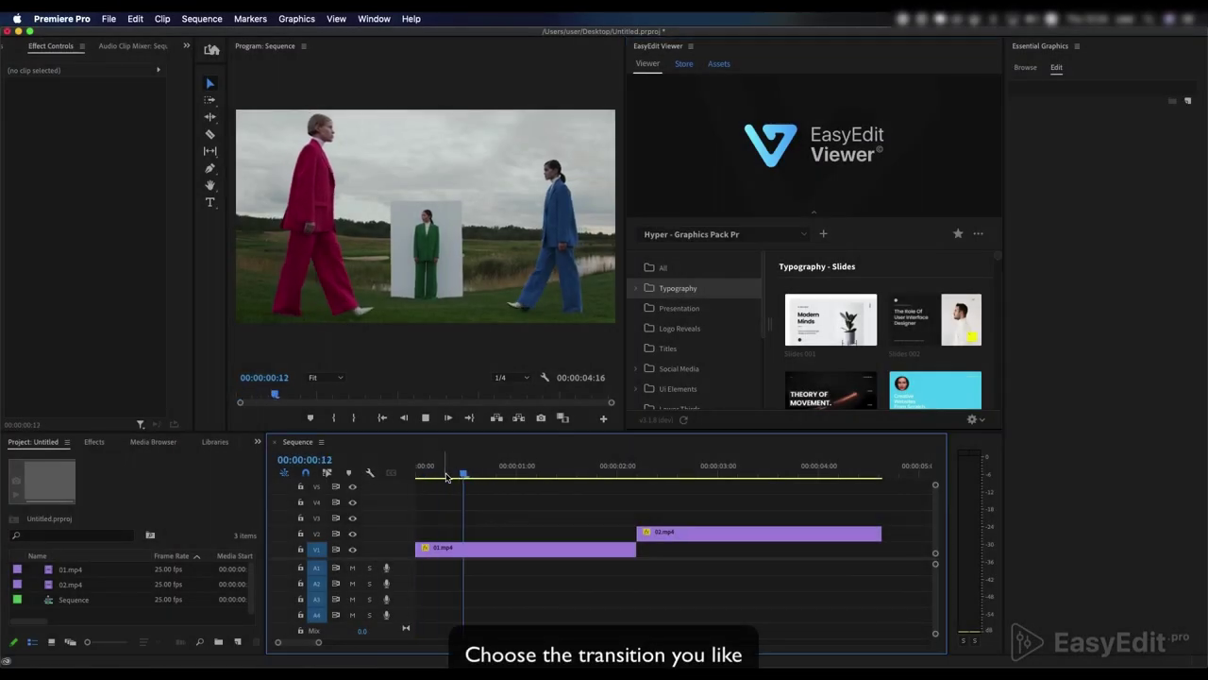
Stop playback and park the playhead at the 01.mp4/02.mp4 cut, about 00:00:02:05.
{"action": "key", "text": "space"}
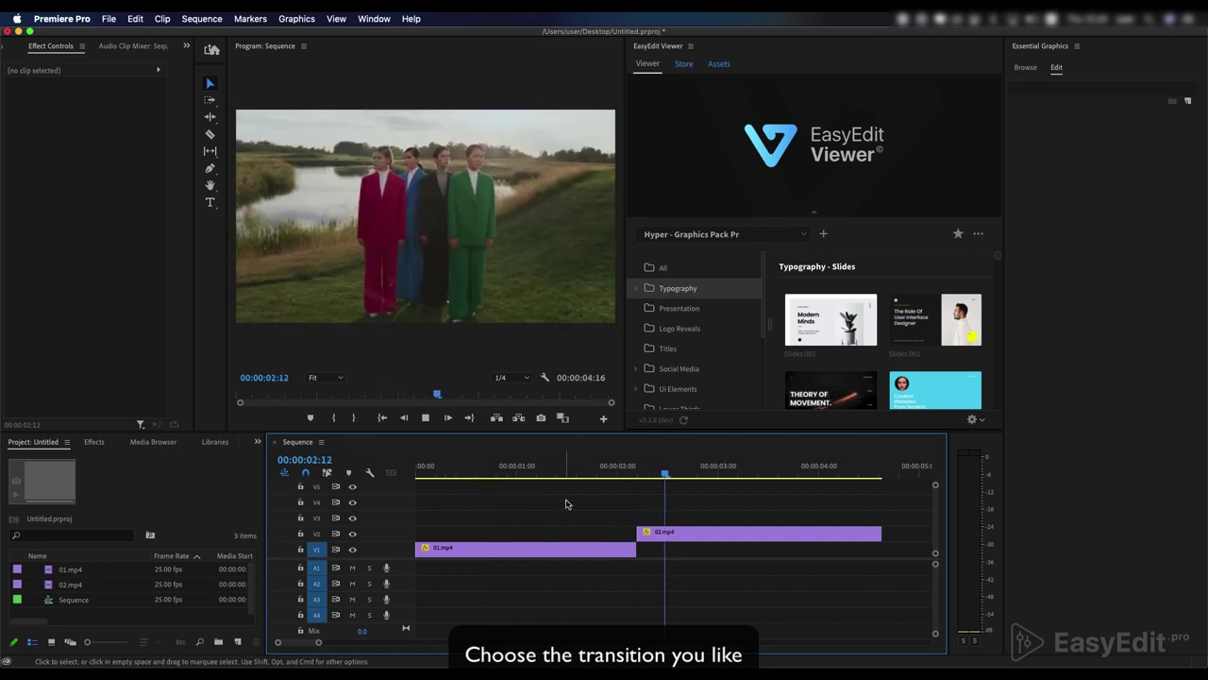
{"action": "left_click_drag", "start_coordinate": [660, 479], "coordinate": [636, 480]}
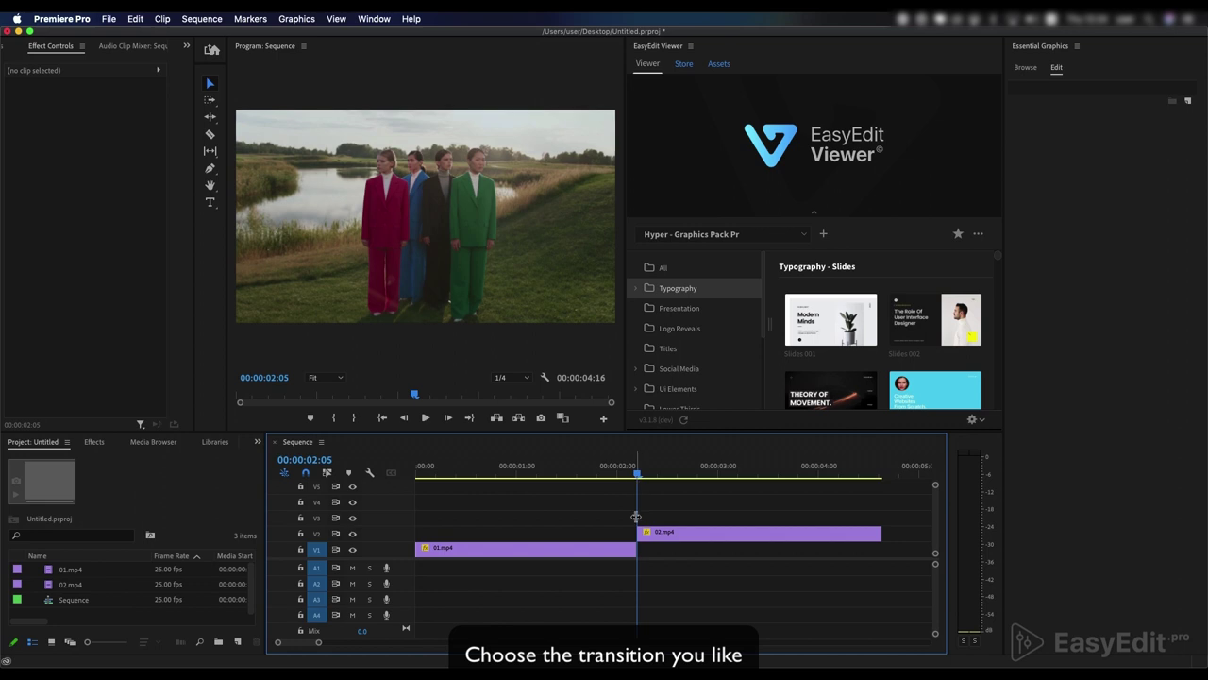
{"action": "scroll", "coordinate": [718, 339], "scroll_direction": "down", "scroll_amount": 2}
Browse EasyEdit Viewer to Transitions > Seamless > Position Elastic 2.
{"action": "scroll", "coordinate": [728, 342], "scroll_direction": "down", "scroll_amount": 2}
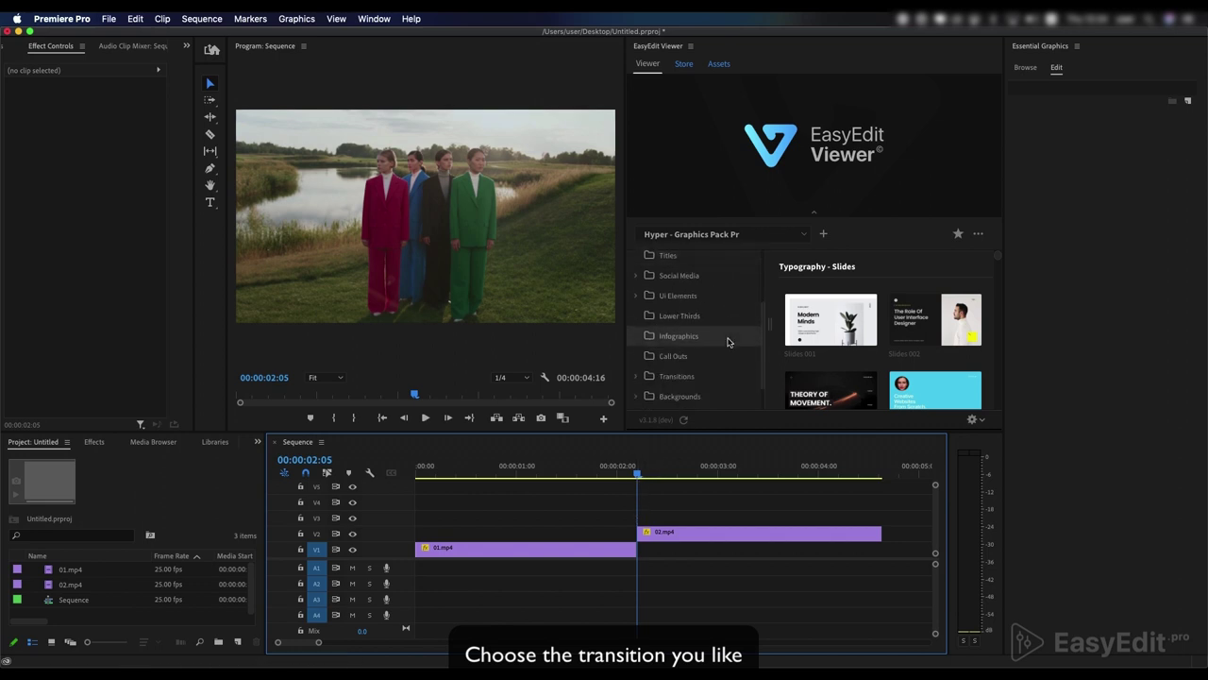
{"action": "scroll", "coordinate": [728, 342], "scroll_direction": "down", "scroll_amount": 2}
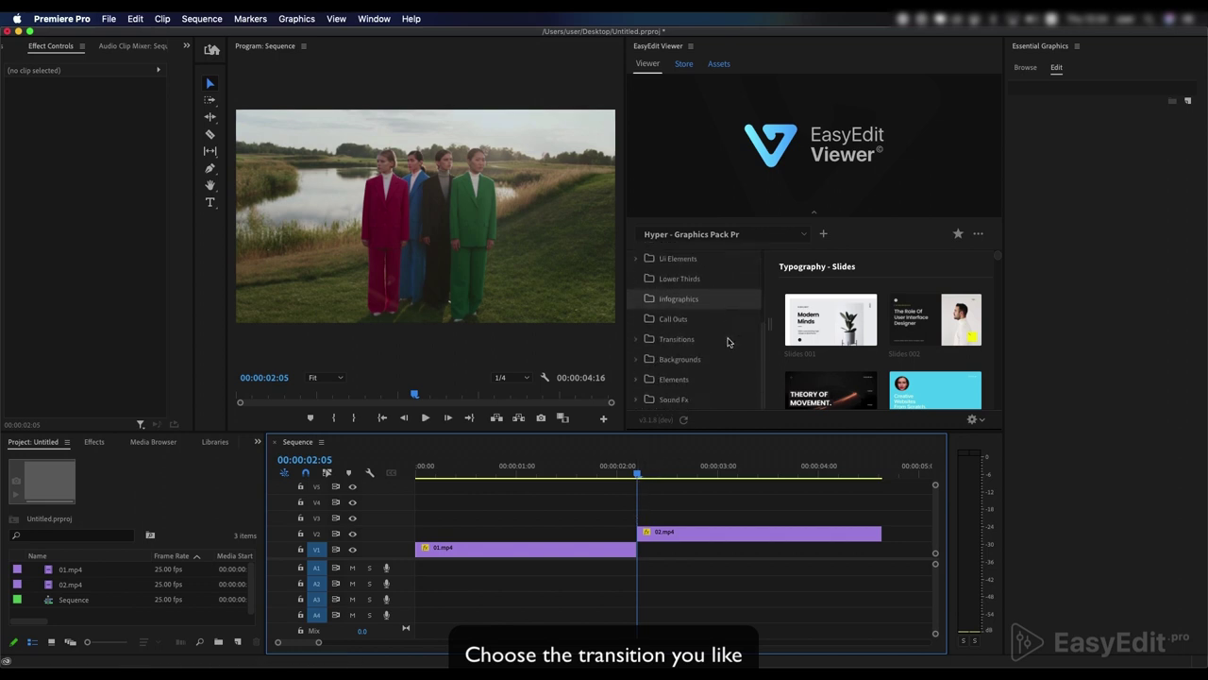
{"action": "left_click", "coordinate": [636, 340]}
{"action": "left_click", "coordinate": [676, 380]}
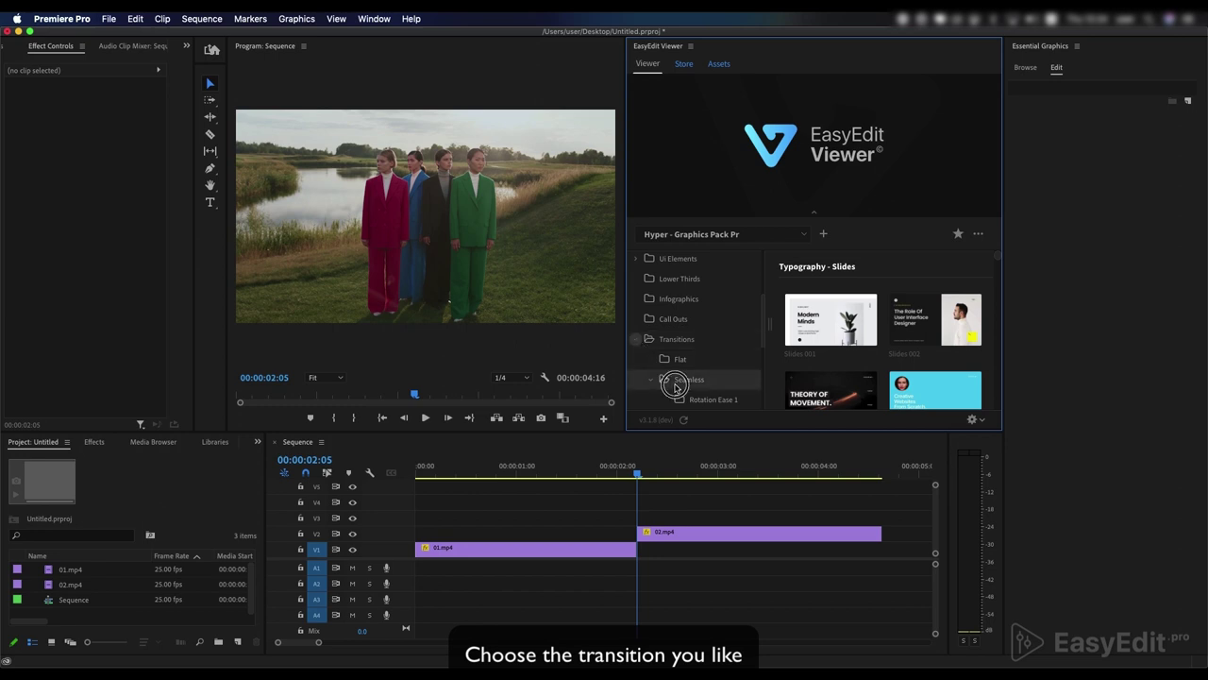
{"action": "scroll", "coordinate": [678, 381], "scroll_direction": "down", "scroll_amount": 1}
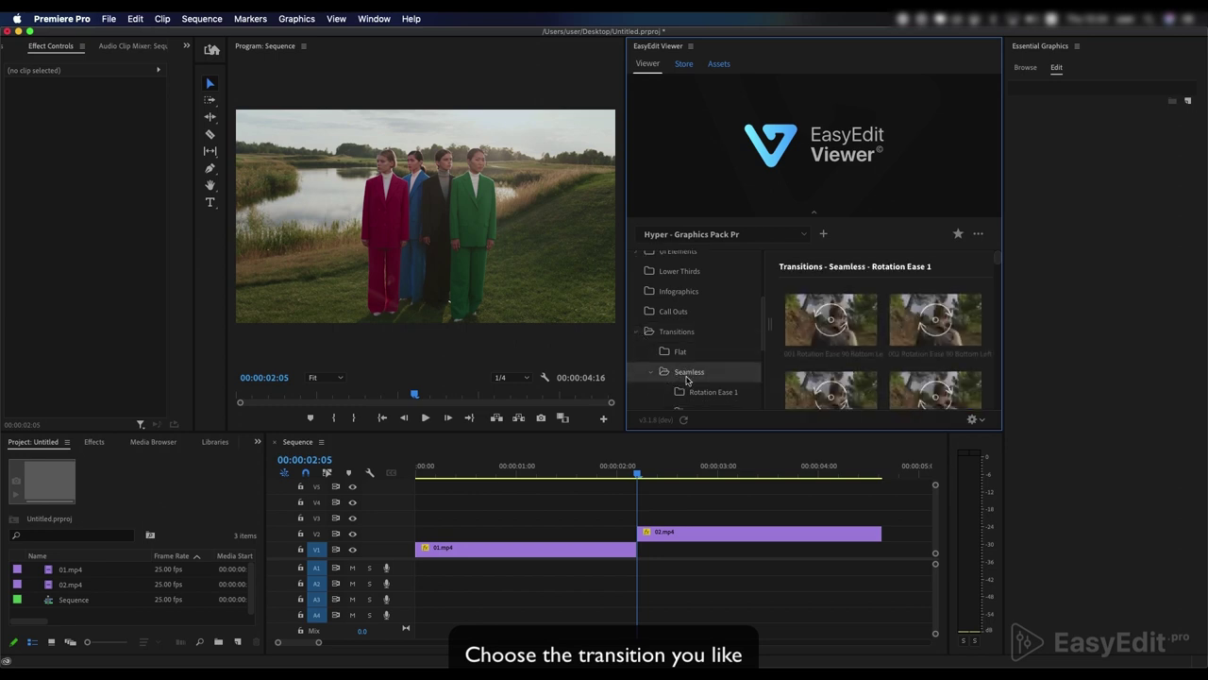
{"action": "scroll", "coordinate": [680, 381], "scroll_direction": "down", "scroll_amount": 1}
{"action": "scroll", "coordinate": [683, 382], "scroll_direction": "down", "scroll_amount": 2}
{"action": "scroll", "coordinate": [686, 381], "scroll_direction": "down", "scroll_amount": 1}
{"action": "scroll", "coordinate": [686, 381], "scroll_direction": "down", "scroll_amount": 1}
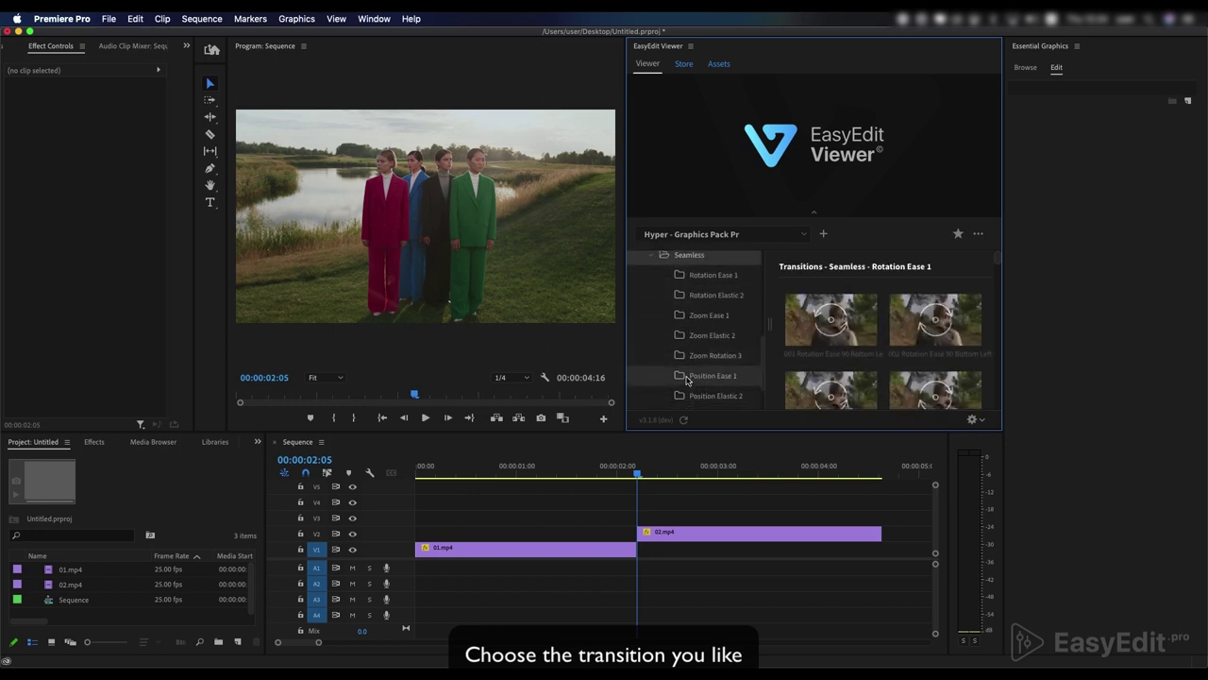
{"action": "scroll", "coordinate": [689, 383], "scroll_direction": "down", "scroll_amount": 1}
{"action": "left_click", "coordinate": [700, 386]}
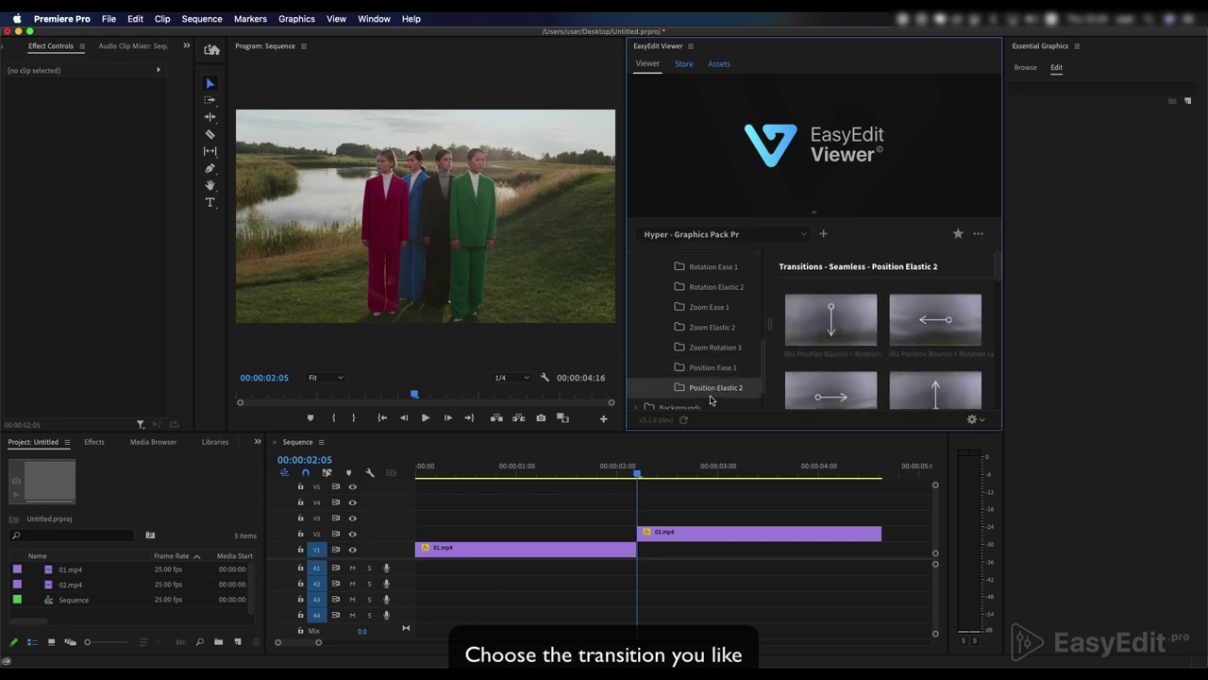
Import the third thumbnail, 003 Position Bounce + Rotation Right, at the cut.
{"action": "mouse_move", "coordinate": [827, 335]}
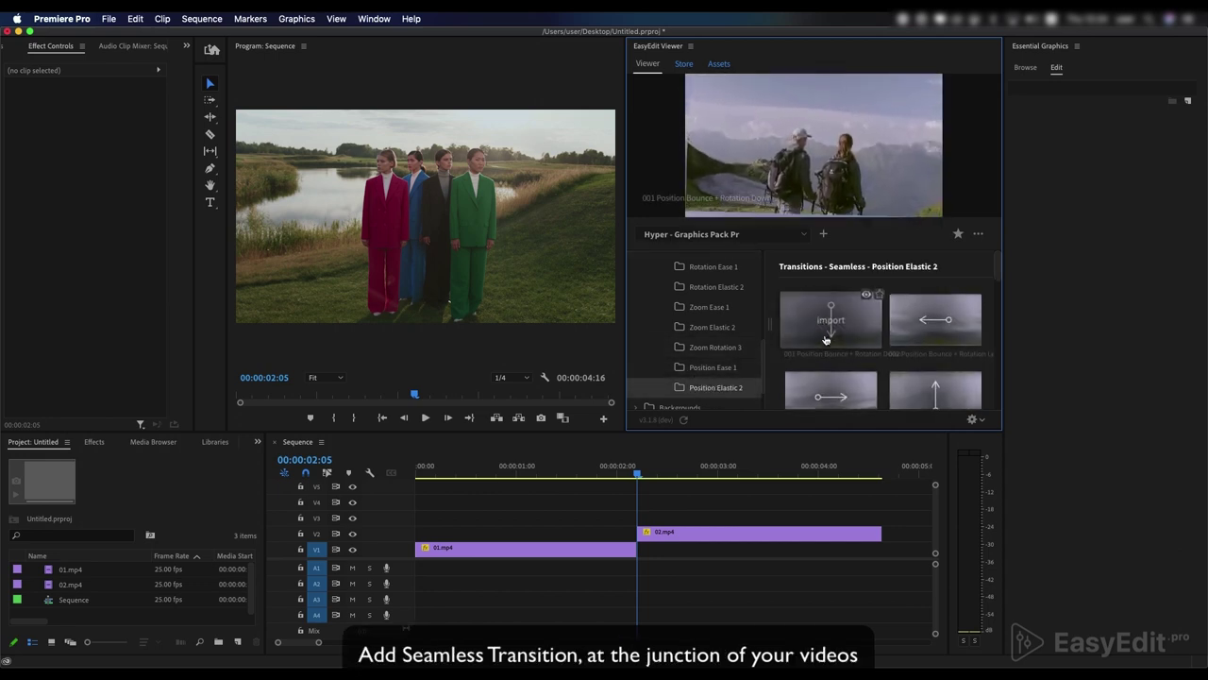
{"action": "mouse_move", "coordinate": [827, 405]}
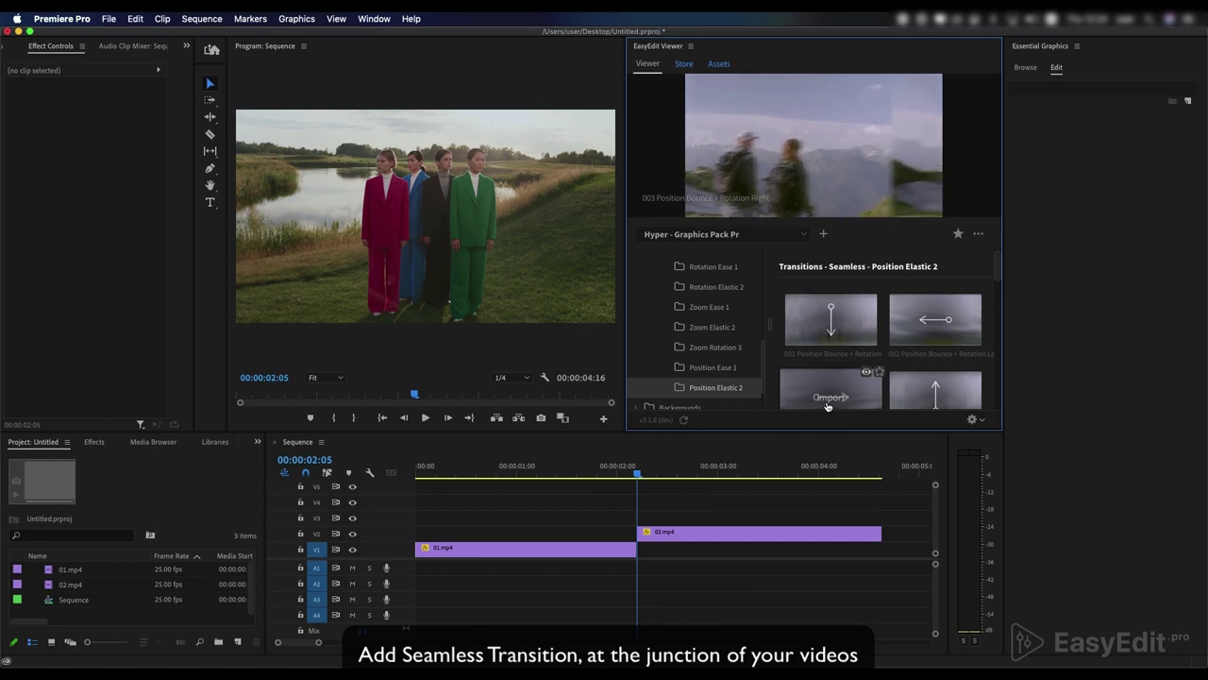
{"action": "left_click", "coordinate": [827, 404]}
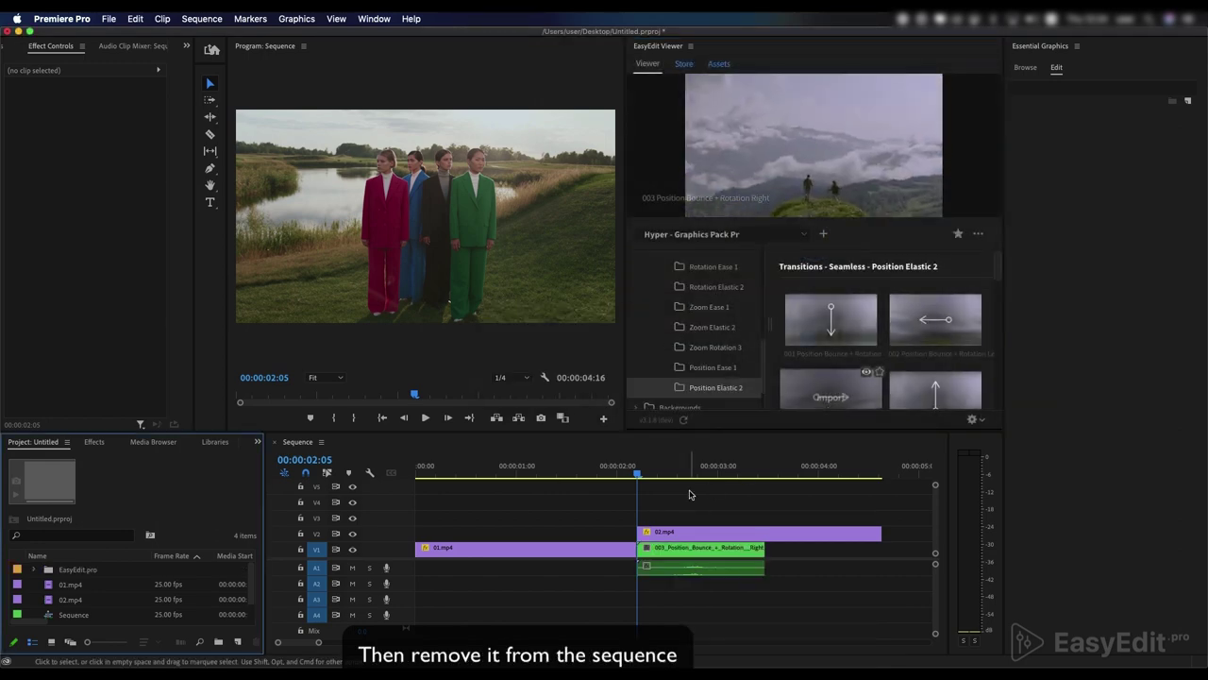
Delete the imported green transition clip from the timeline, then select 02.mp4.
{"action": "left_click", "coordinate": [688, 557]}
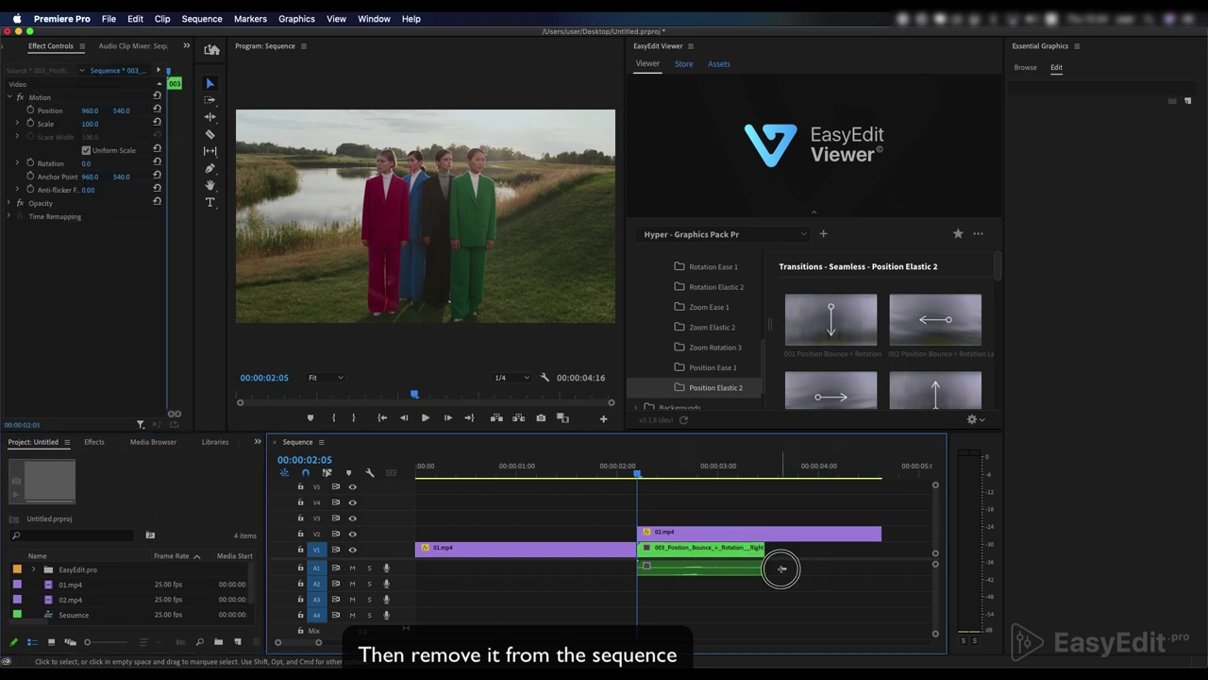
{"action": "key", "text": "Delete"}
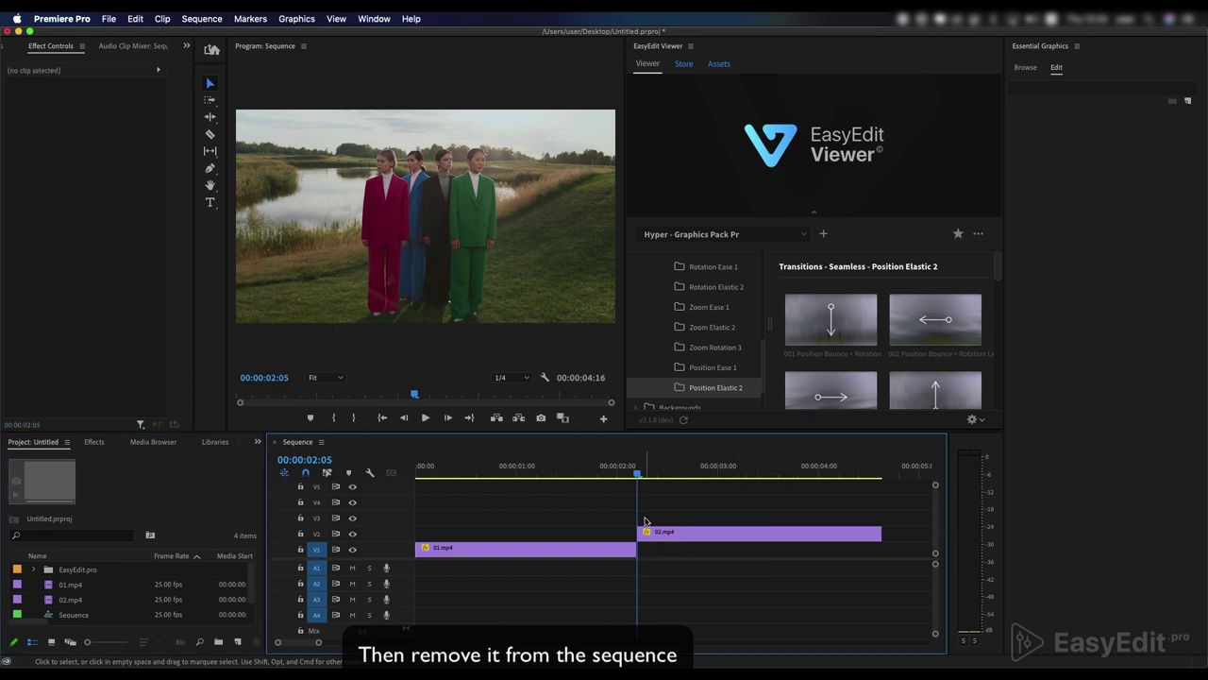
{"action": "left_click", "coordinate": [646, 533]}
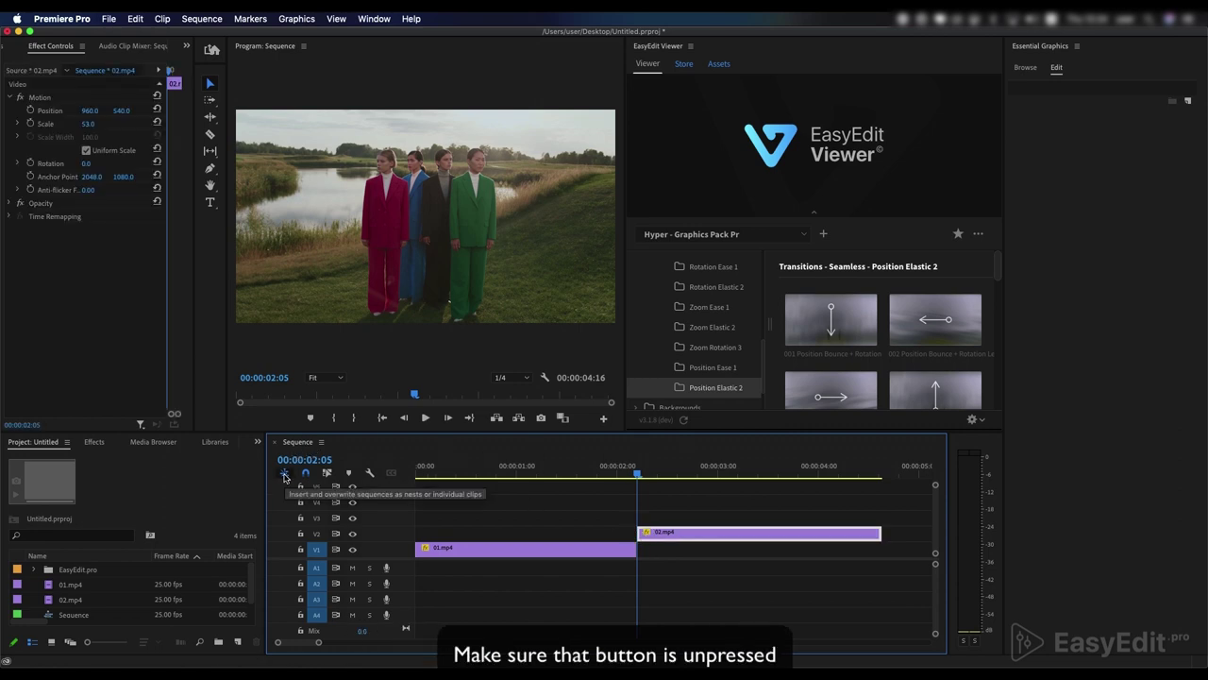
Turn off nesting and select the 003 Position Bounce sequence under EasyEdit.pro > Hyper - Graphics Pack.
{"action": "left_click", "coordinate": [284, 473]}
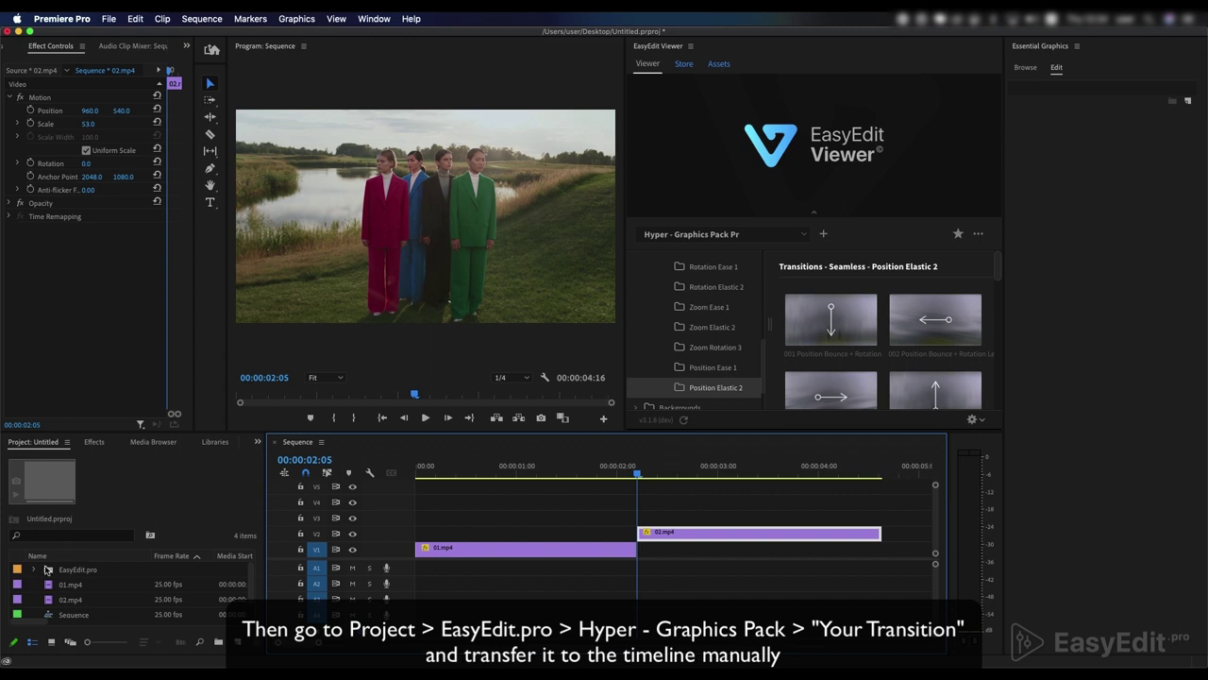
{"action": "left_click", "coordinate": [35, 571]}
{"action": "left_click", "coordinate": [51, 586]}
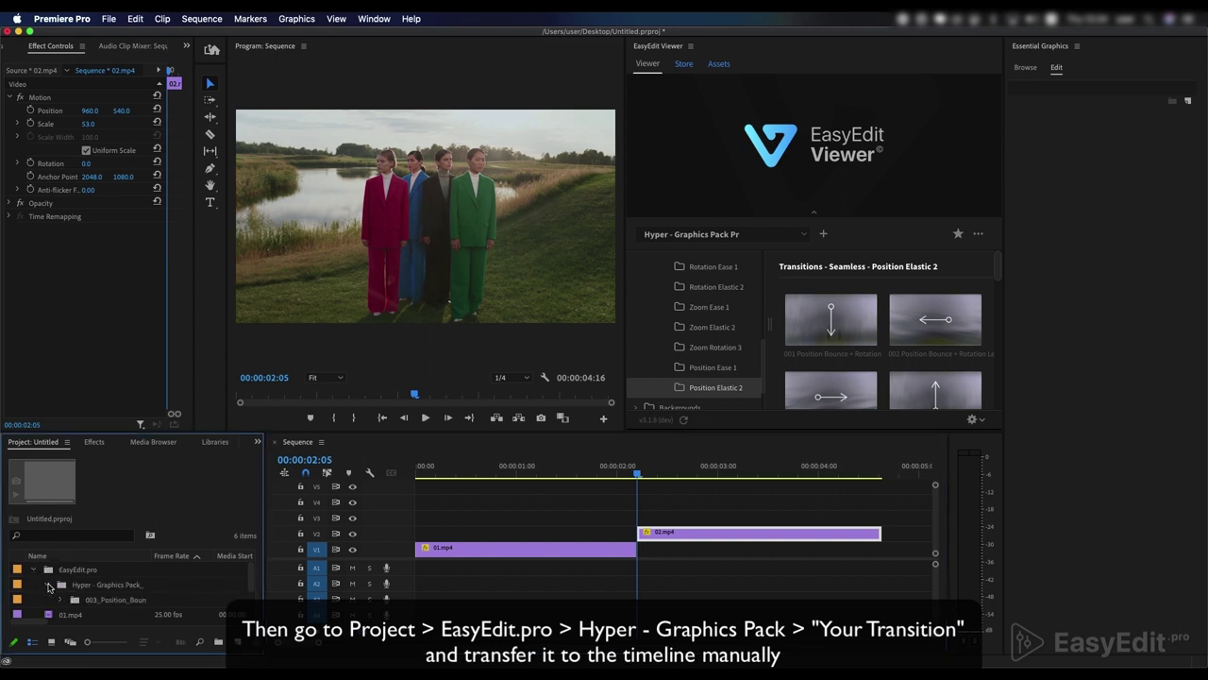
{"action": "scroll", "coordinate": [49, 588], "scroll_direction": "down", "scroll_amount": 2}
{"action": "left_click", "coordinate": [57, 571]}
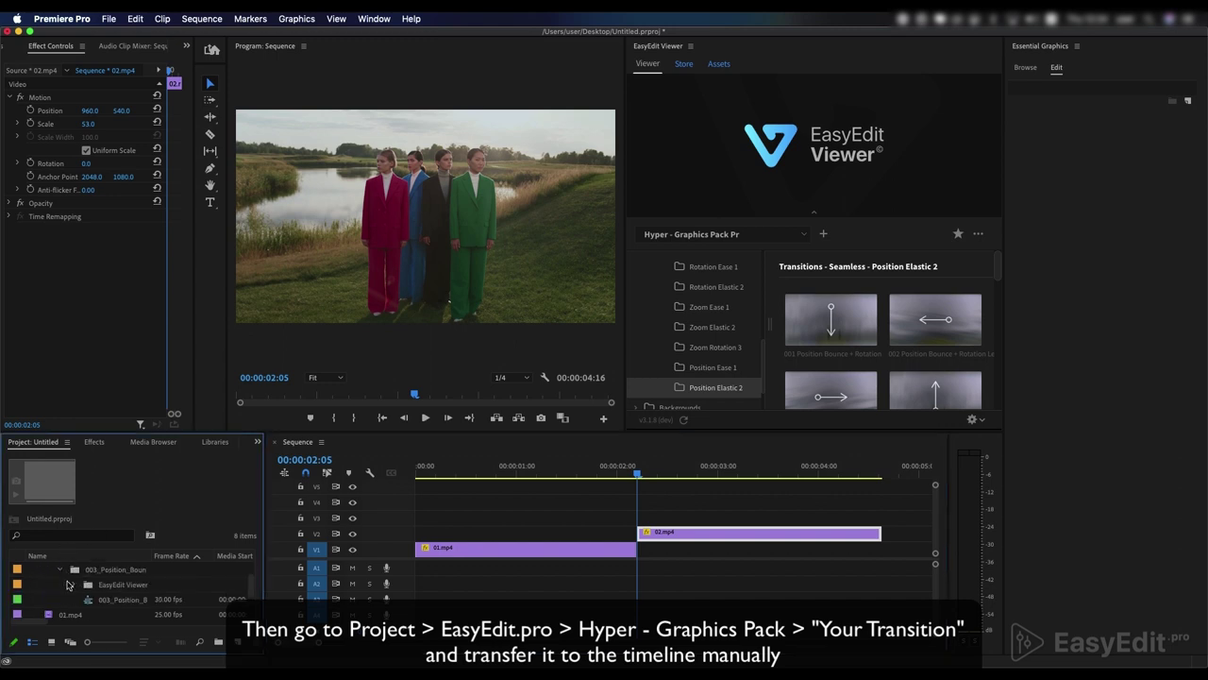
{"action": "left_click", "coordinate": [103, 601]}
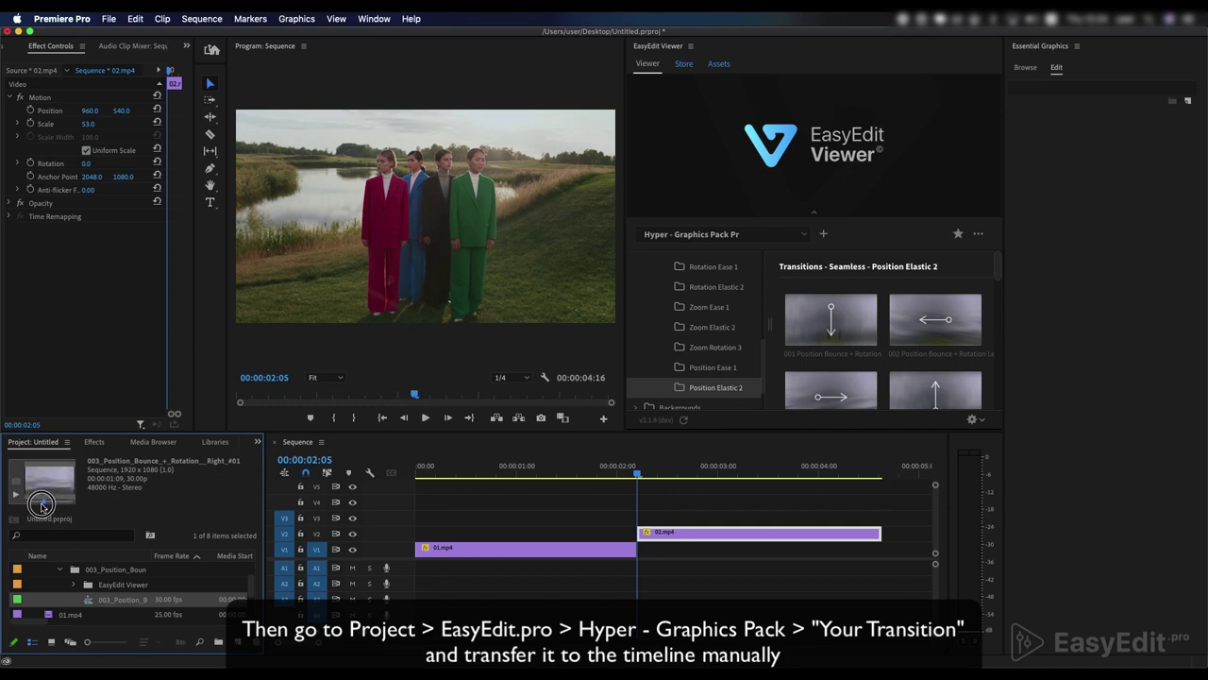
Drop the transition sequence above the clips and delete its Position Bounce preview clip on V3.
{"action": "left_click", "coordinate": [27, 506]}
{"action": "left_click_drag", "start_coordinate": [95, 601], "coordinate": [640, 518]}
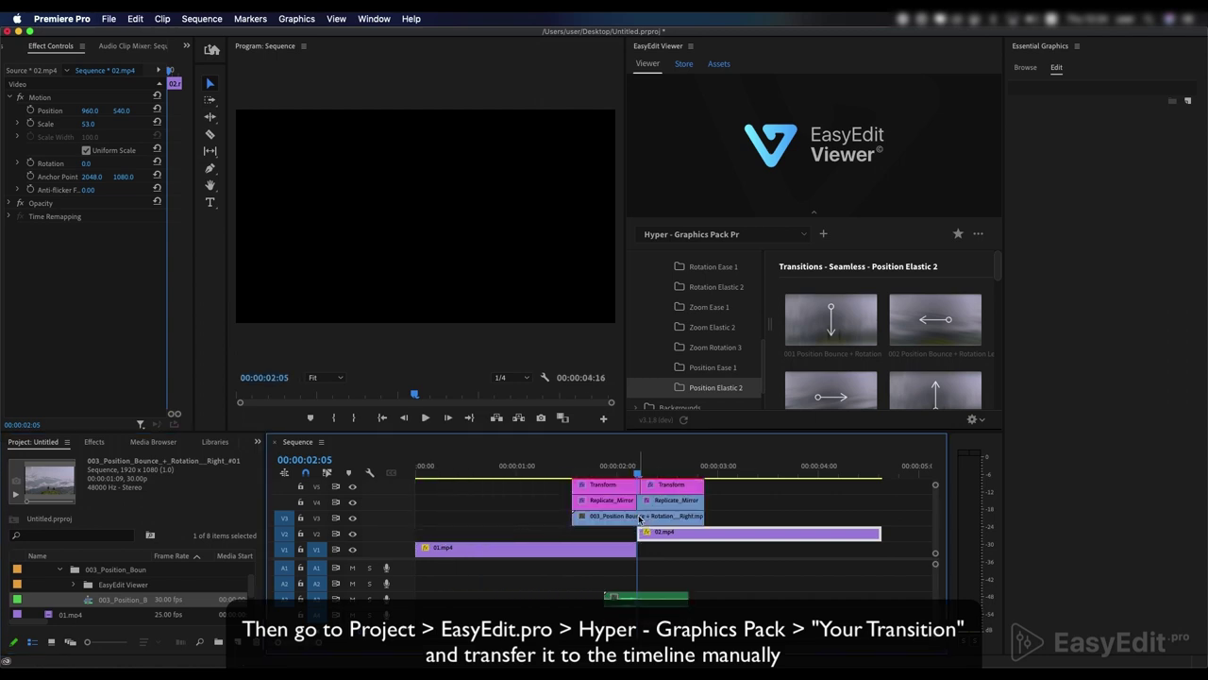
{"action": "left_click", "coordinate": [627, 521]}
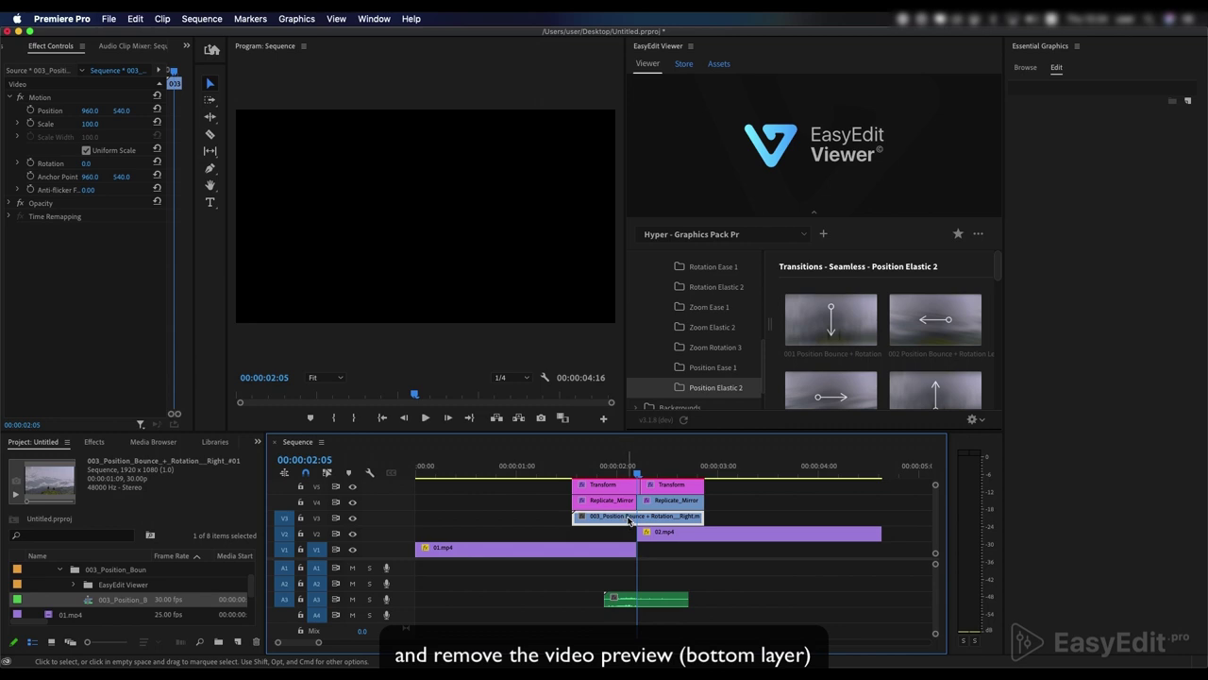
{"action": "key", "text": "Delete"}
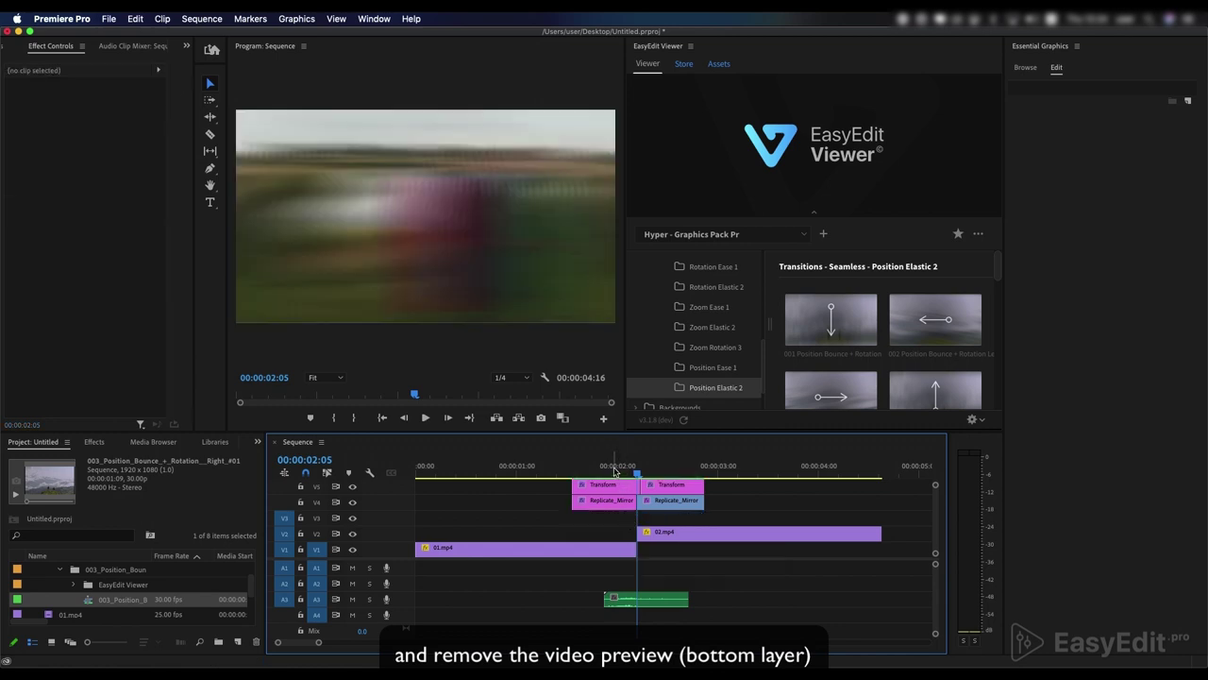
Play the sequence from the start to check the transition, then stop.
{"action": "left_click_drag", "start_coordinate": [627, 472], "coordinate": [539, 477]}
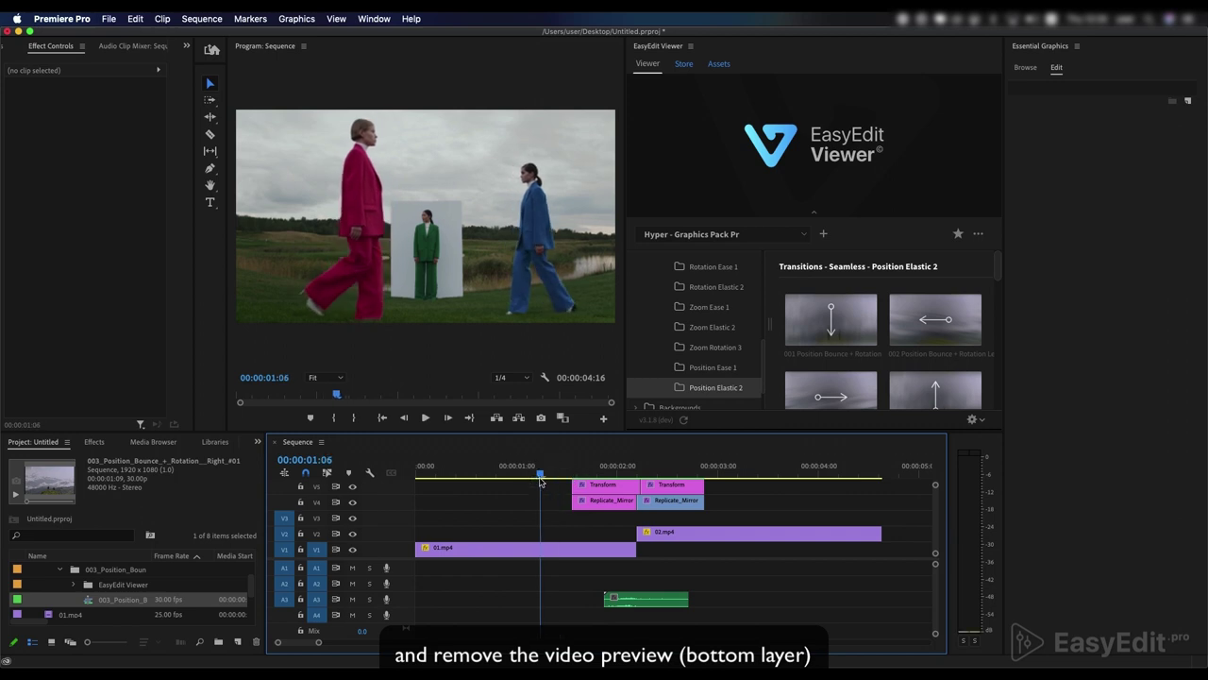
{"action": "key", "text": "Home"}
{"action": "key", "text": "space"}
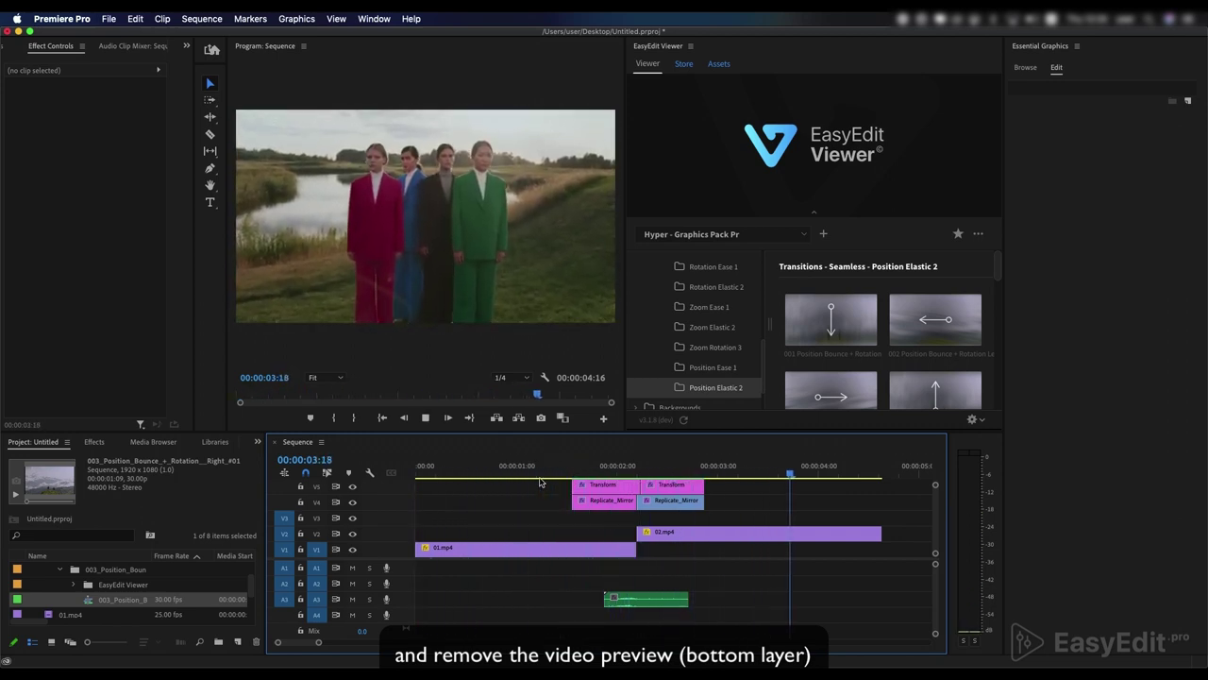
{"action": "key", "text": "space"}
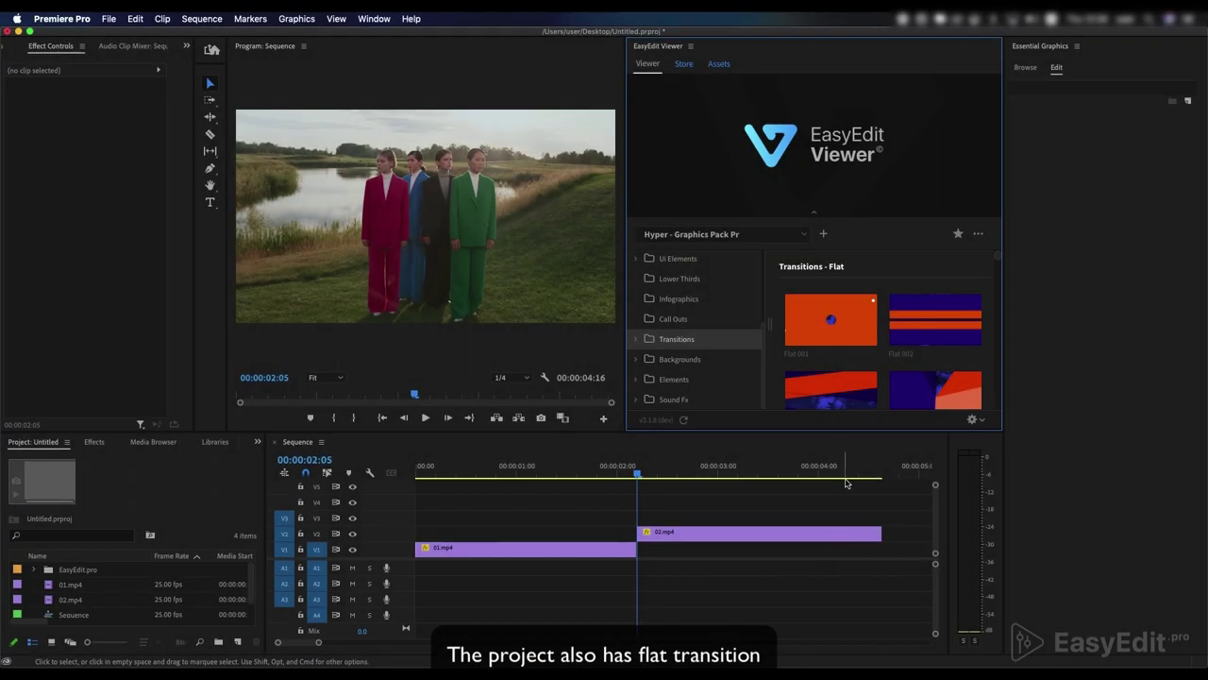
{"action": "scroll", "coordinate": [886, 364], "scroll_direction": "down", "scroll_amount": 2}
{"action": "scroll", "coordinate": [886, 364], "scroll_direction": "down", "scroll_amount": 2}
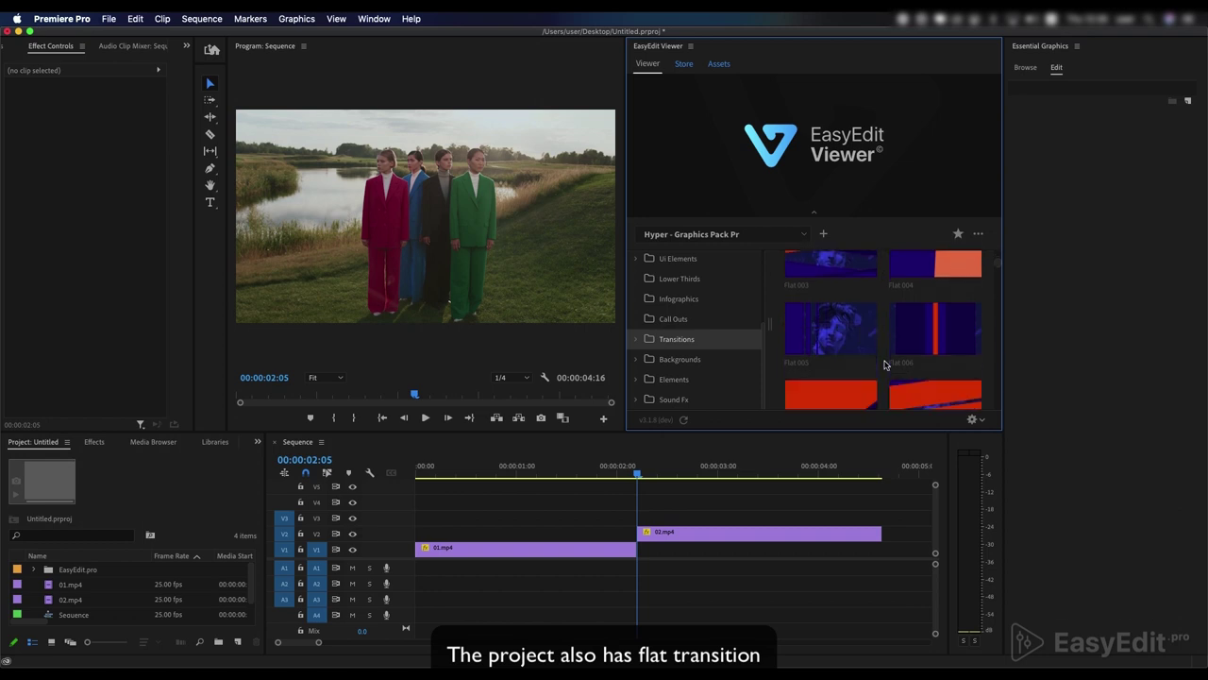
{"action": "mouse_move", "coordinate": [910, 347]}
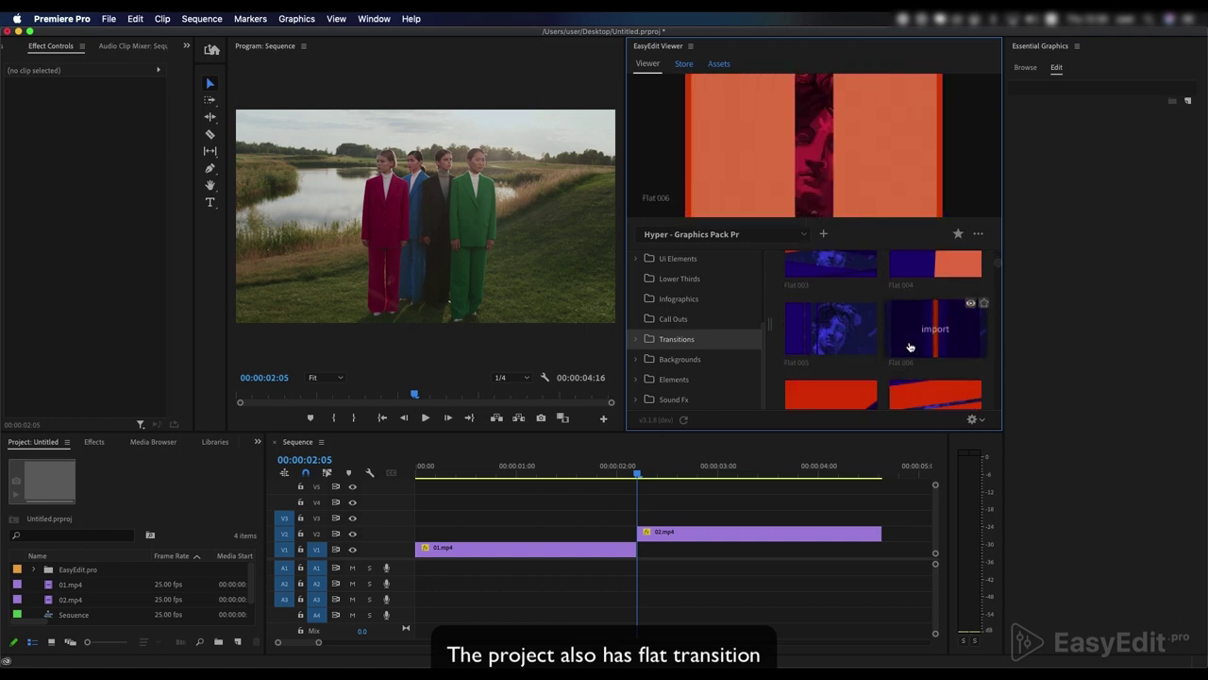
{"action": "scroll", "coordinate": [909, 348], "scroll_direction": "down", "scroll_amount": 2}
{"action": "scroll", "coordinate": [907, 349], "scroll_direction": "down", "scroll_amount": 2}
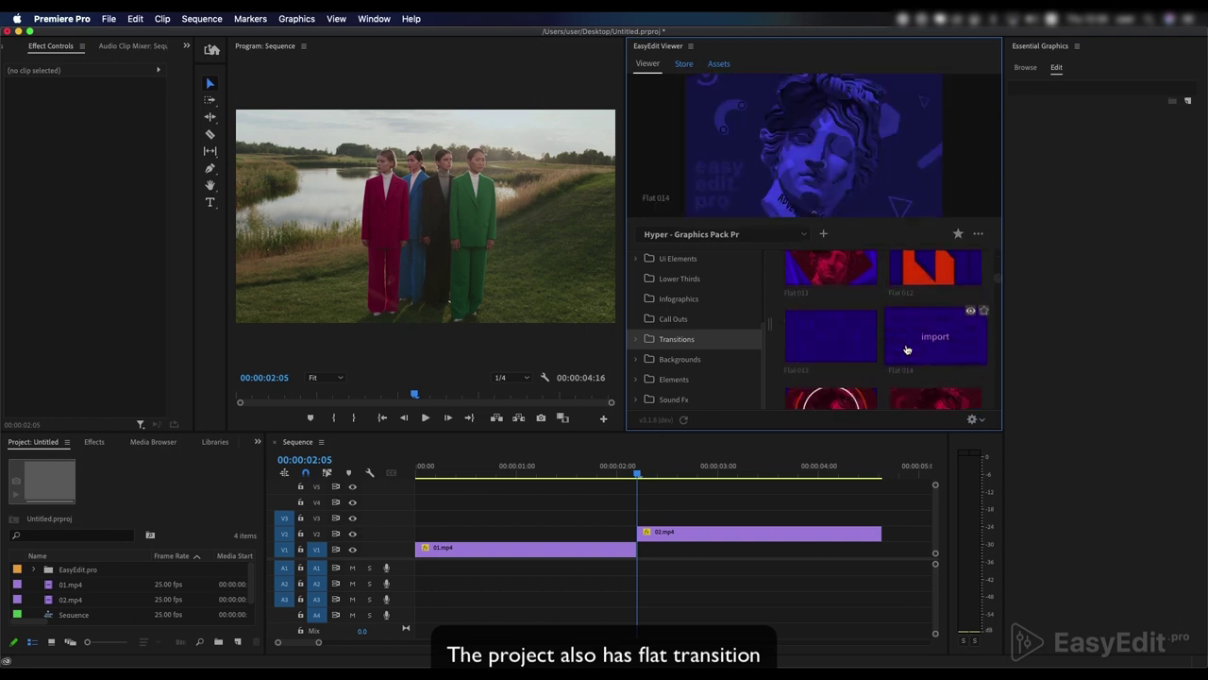
{"action": "scroll", "coordinate": [906, 349], "scroll_direction": "down", "scroll_amount": 1}
{"action": "scroll", "coordinate": [907, 352], "scroll_direction": "down", "scroll_amount": 1}
{"action": "scroll", "coordinate": [907, 354], "scroll_direction": "down", "scroll_amount": 1}
{"action": "scroll", "coordinate": [907, 356], "scroll_direction": "down", "scroll_amount": 1}
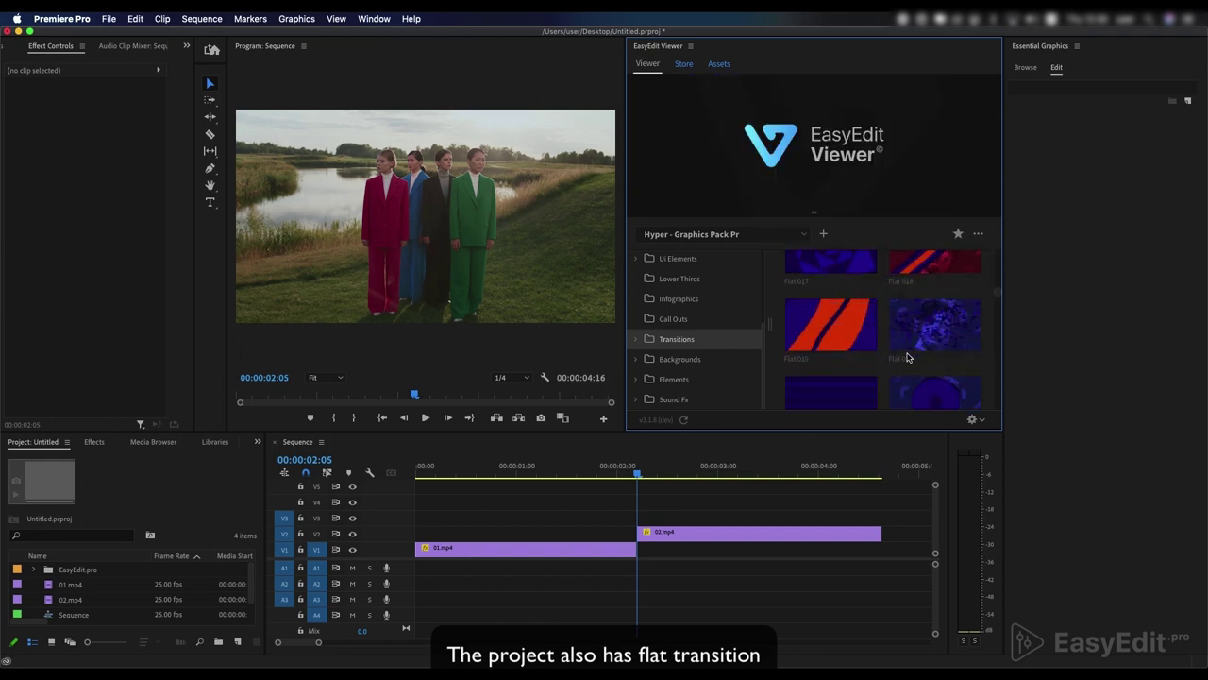
{"action": "scroll", "coordinate": [906, 357], "scroll_direction": "down", "scroll_amount": 1}
{"action": "scroll", "coordinate": [907, 357], "scroll_direction": "down", "scroll_amount": 1}
{"action": "scroll", "coordinate": [877, 355], "scroll_direction": "down", "scroll_amount": 1}
{"action": "mouse_move", "coordinate": [877, 357]}
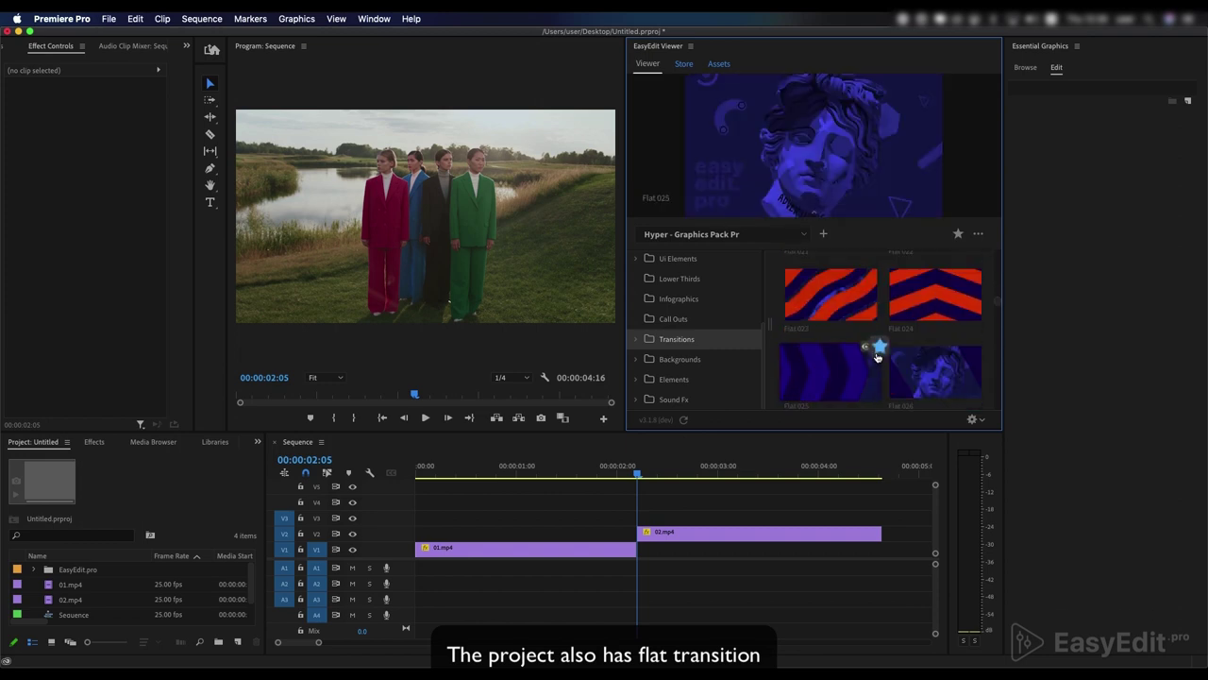
{"action": "mouse_move", "coordinate": [853, 314]}
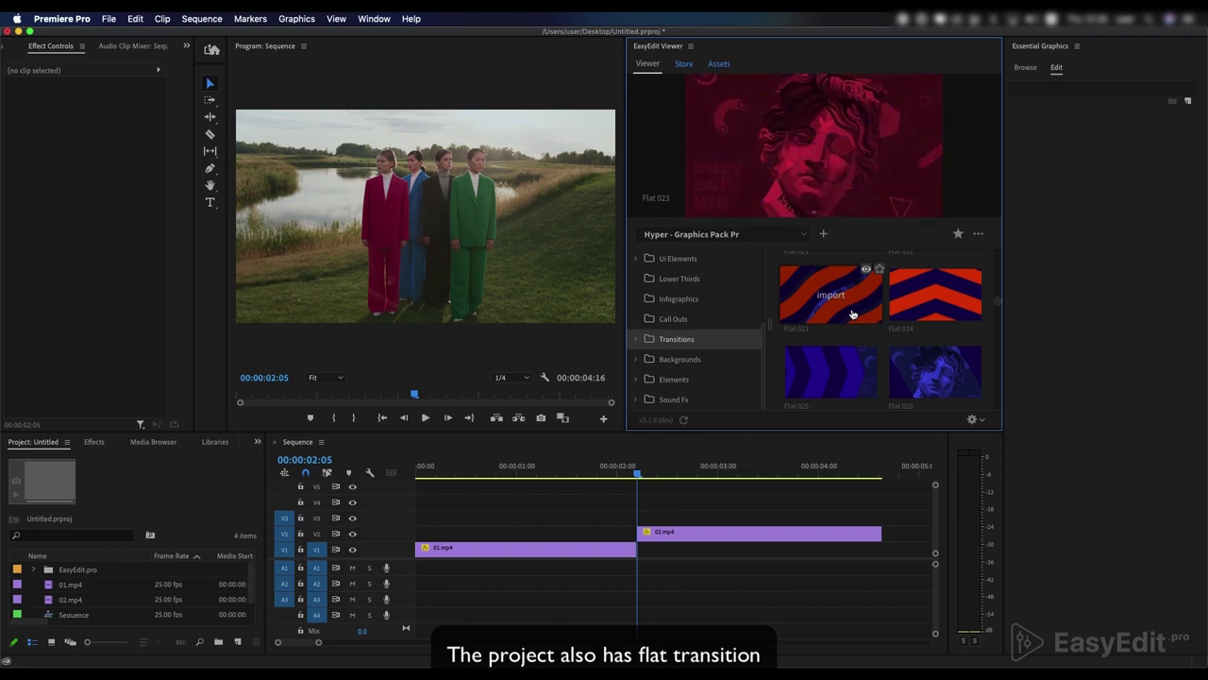
Import Flat 023 over the 01.mp4/02.mp4 cut and play it back from before the transition.
{"action": "left_click", "coordinate": [650, 534]}
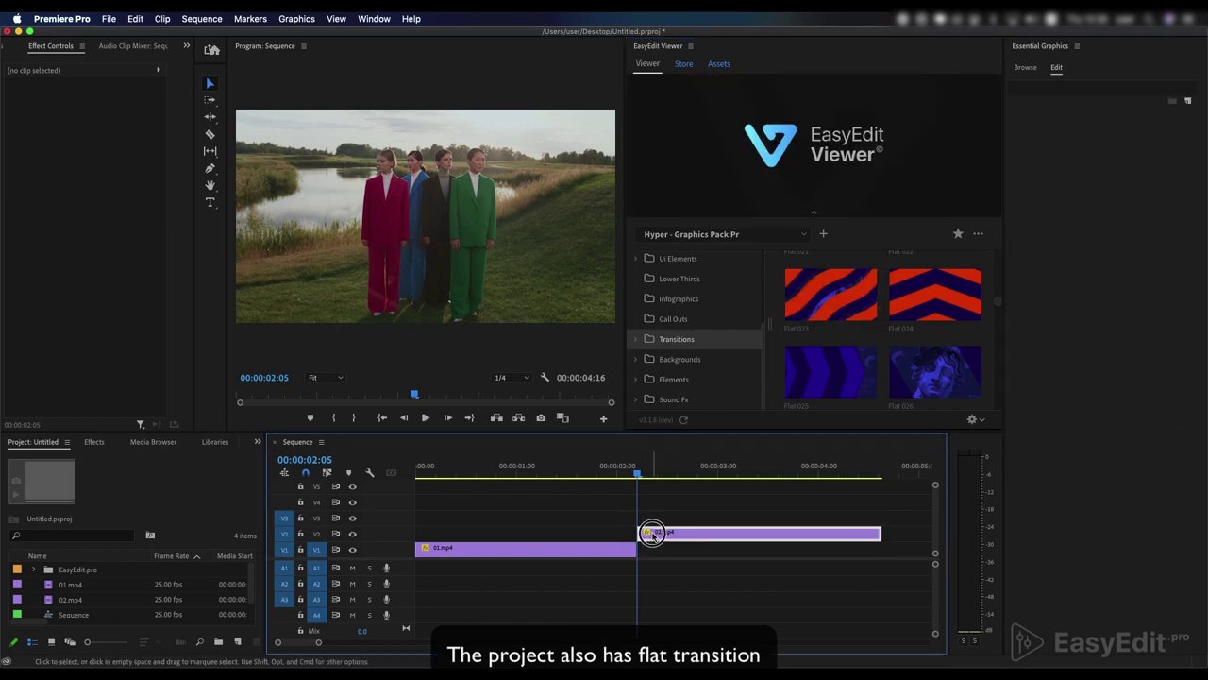
{"action": "left_click", "coordinate": [801, 310]}
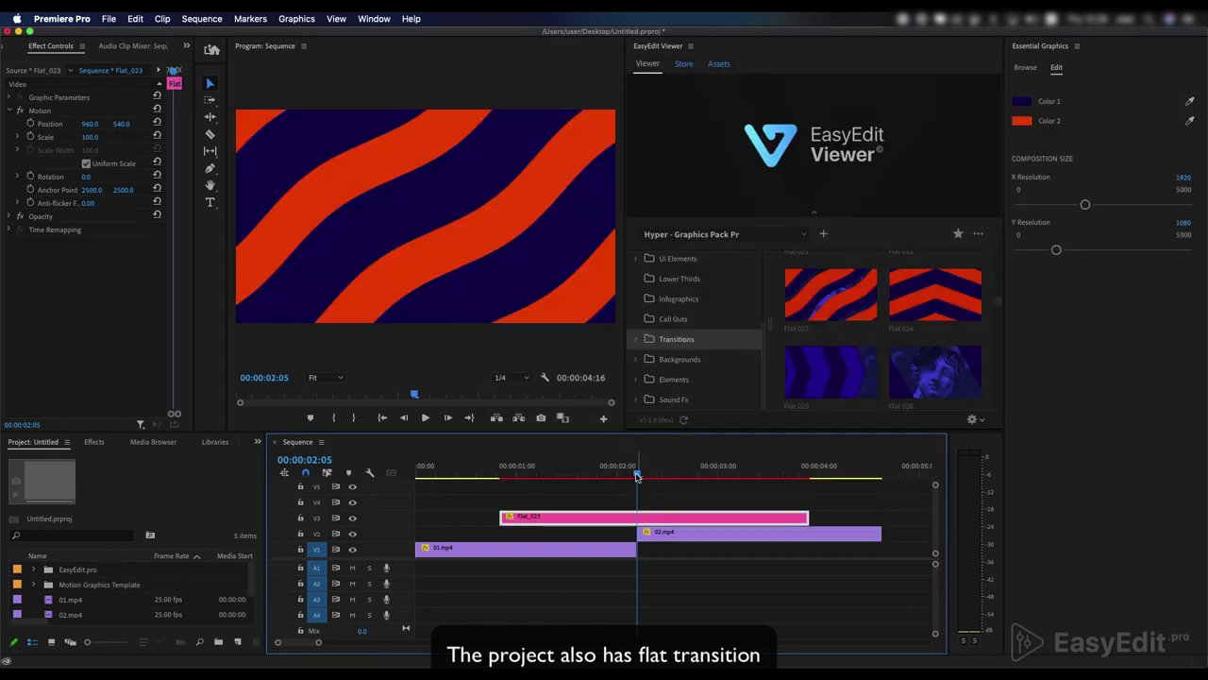
{"action": "left_click_drag", "start_coordinate": [638, 476], "coordinate": [475, 491]}
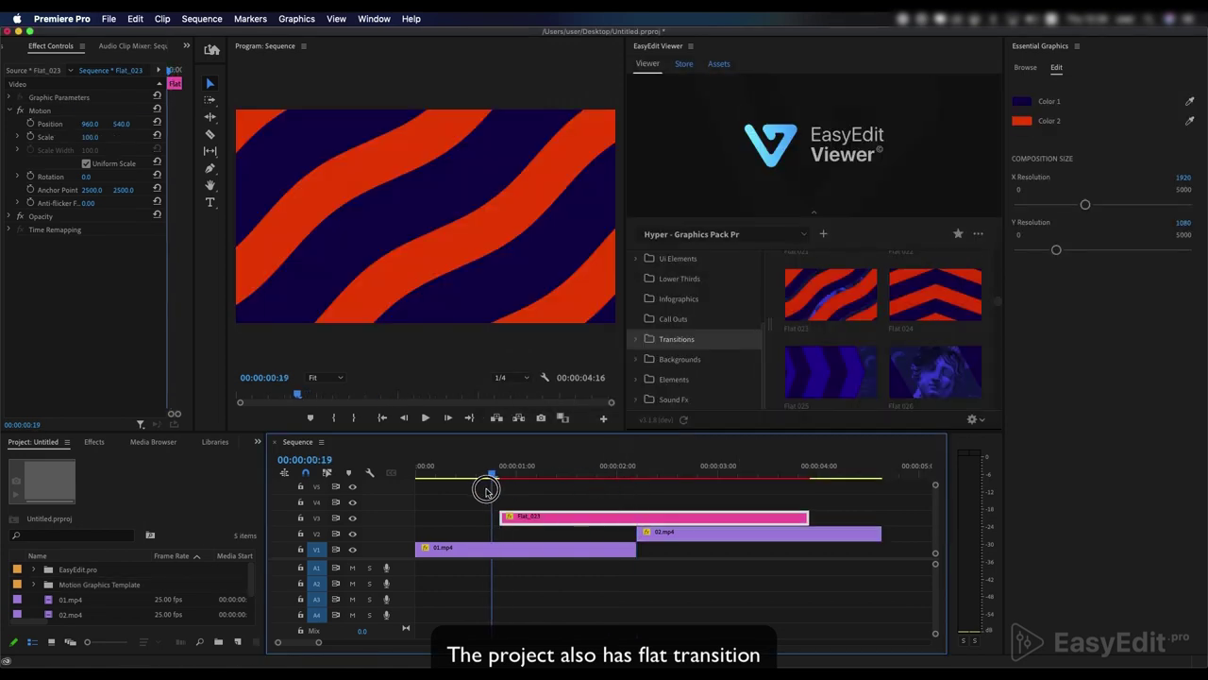
{"action": "key", "text": "Return"}
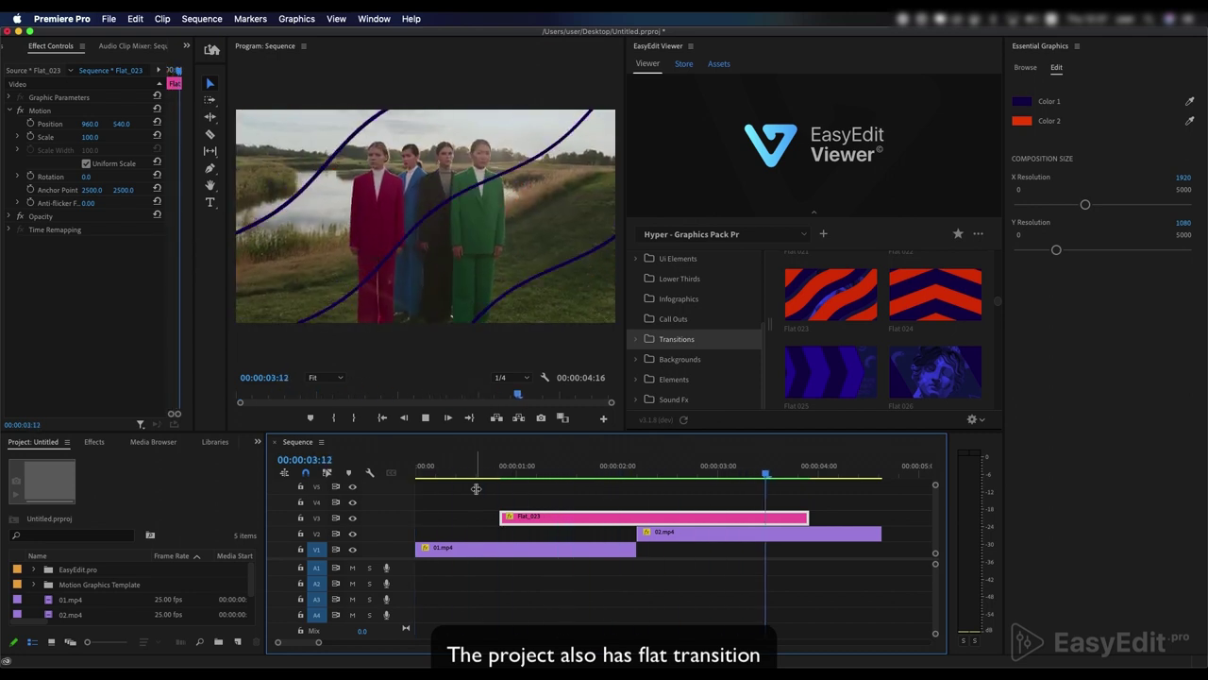
{"action": "key", "text": "space"}
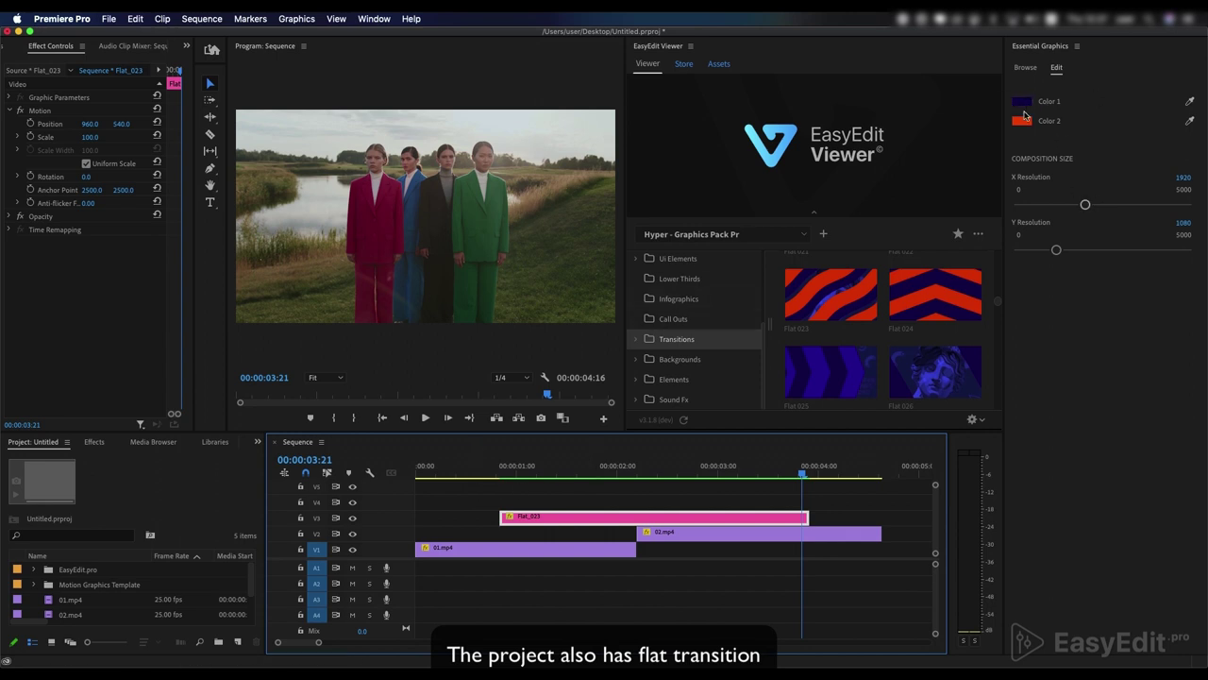
Eyedrop two suit colours from the footage into Flat 023's Color 1 and Color 2, then play back.
{"action": "left_click", "coordinate": [1191, 101]}
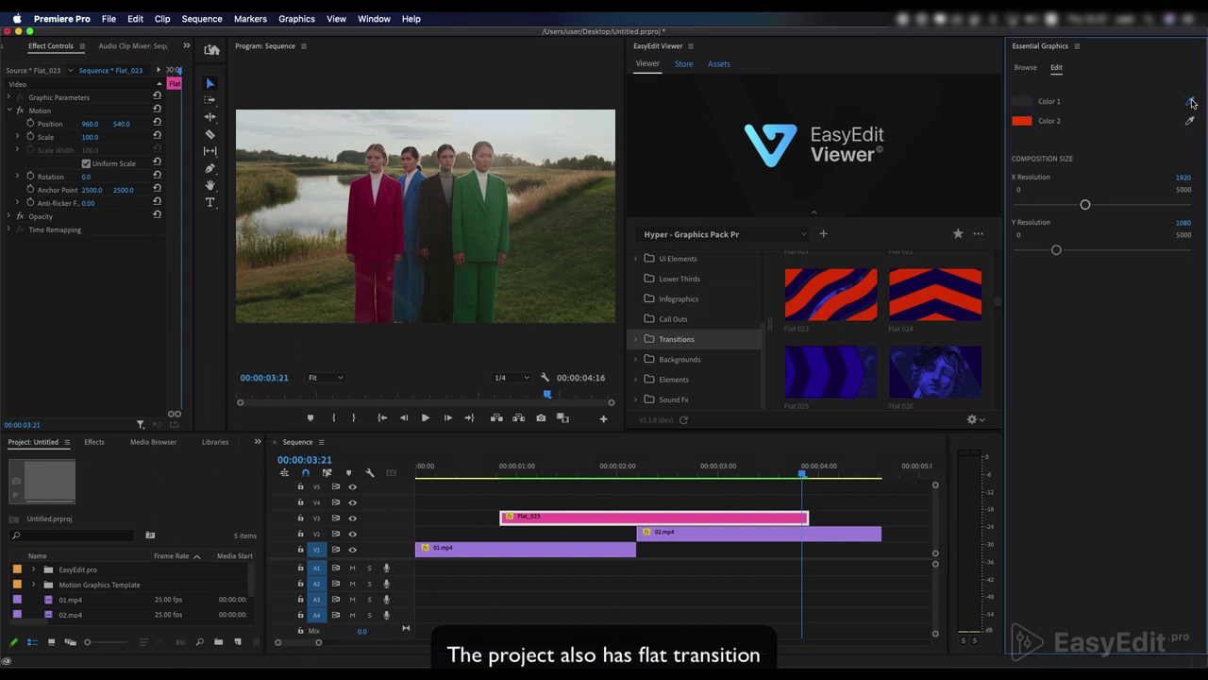
{"action": "left_click", "coordinate": [491, 219]}
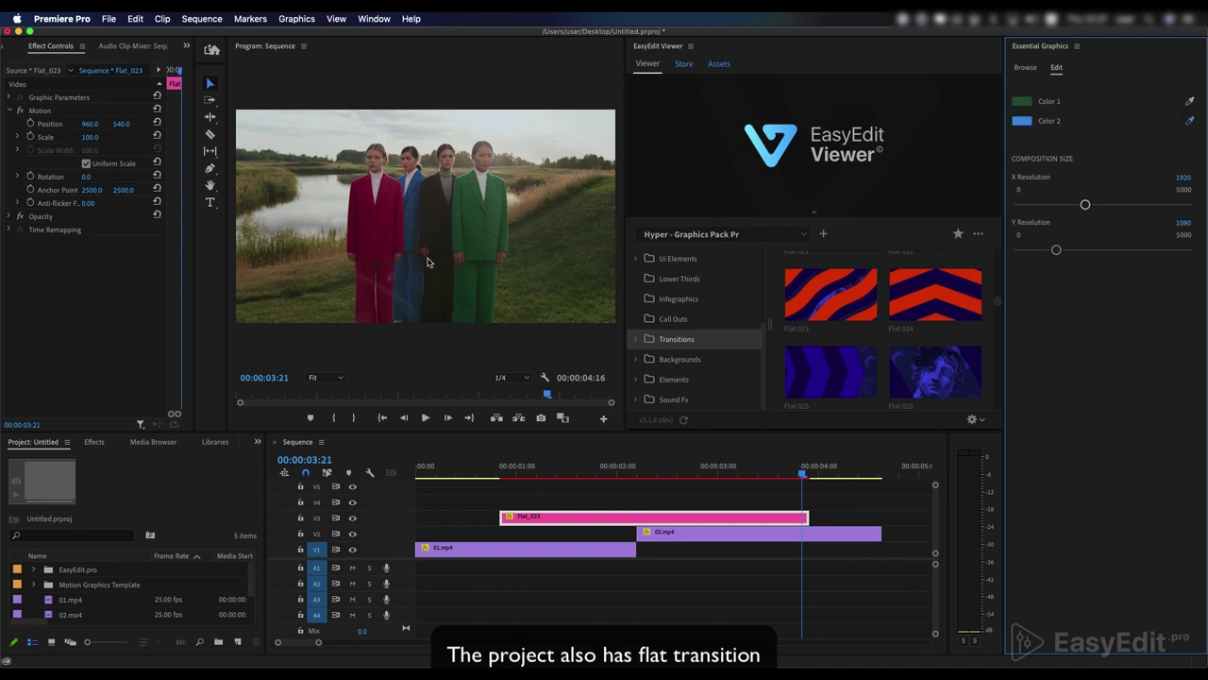
{"action": "left_click", "coordinate": [383, 221]}
{"action": "left_click", "coordinate": [486, 474]}
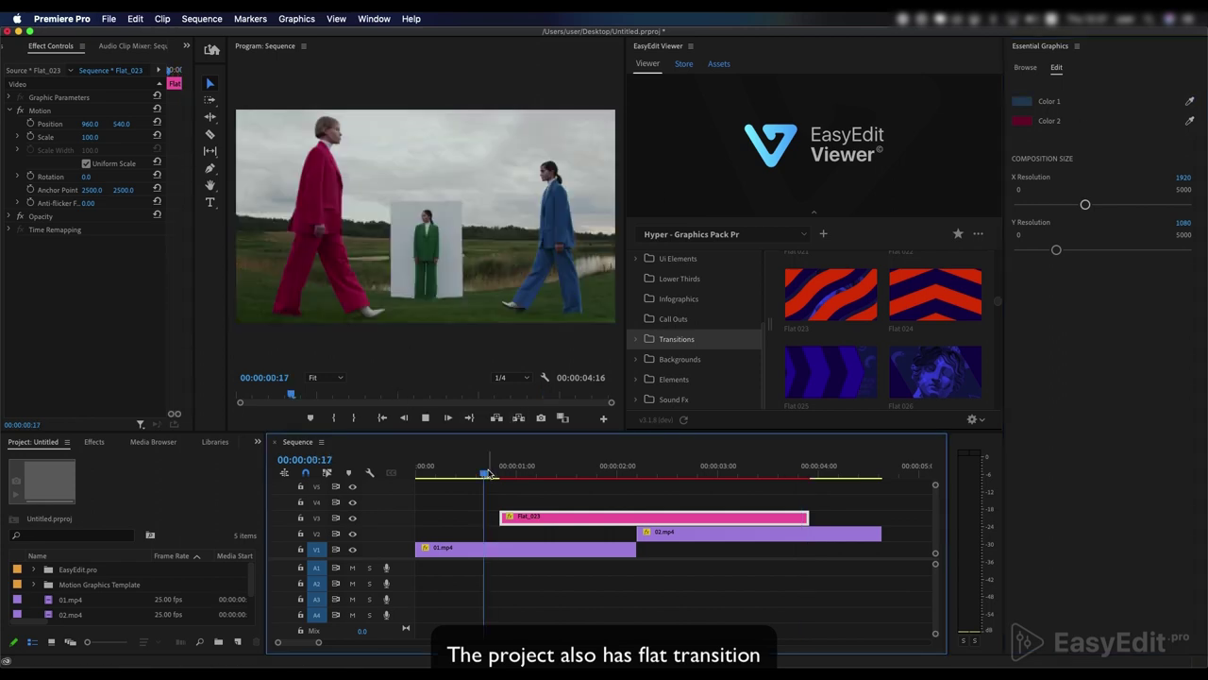
{"action": "key", "text": "space"}
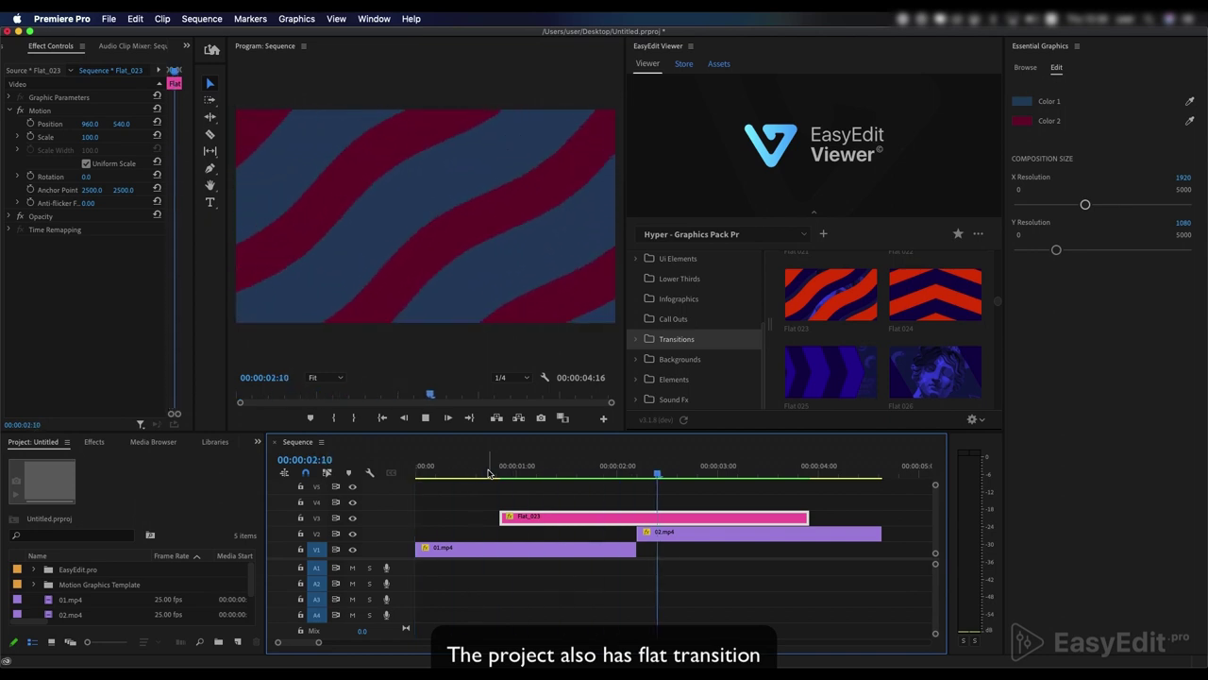
{"action": "key", "text": "space"}
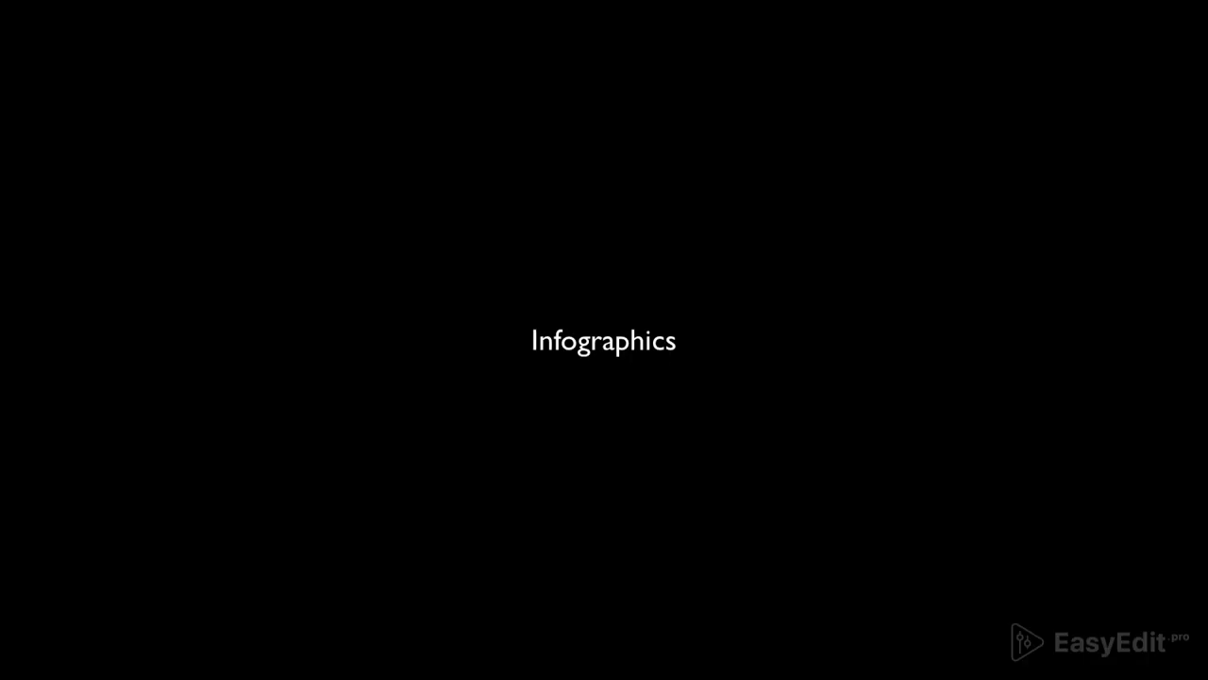
Import the Infographics 006 Website Traffic chart from the Infographics folder into the empty sequence.
{"action": "scroll", "coordinate": [754, 351], "scroll_direction": "down", "scroll_amount": 2}
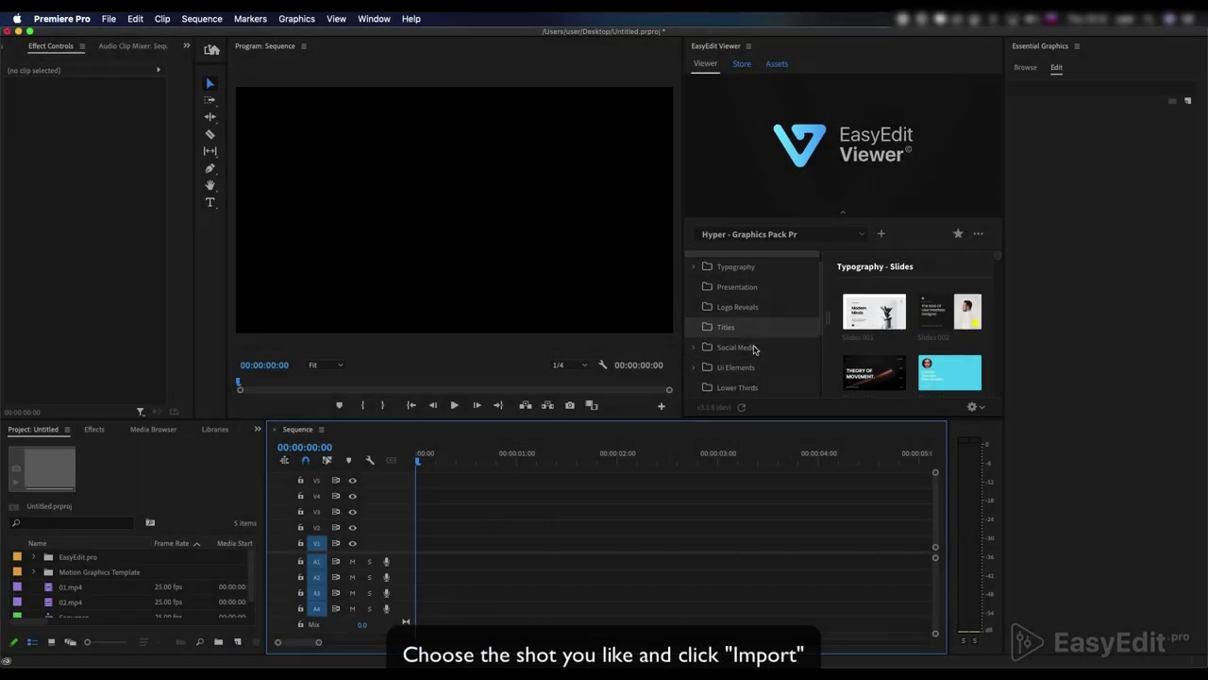
{"action": "scroll", "coordinate": [753, 350], "scroll_direction": "down", "scroll_amount": 3}
{"action": "scroll", "coordinate": [752, 347], "scroll_direction": "down", "scroll_amount": 1}
{"action": "left_click", "coordinate": [744, 380]}
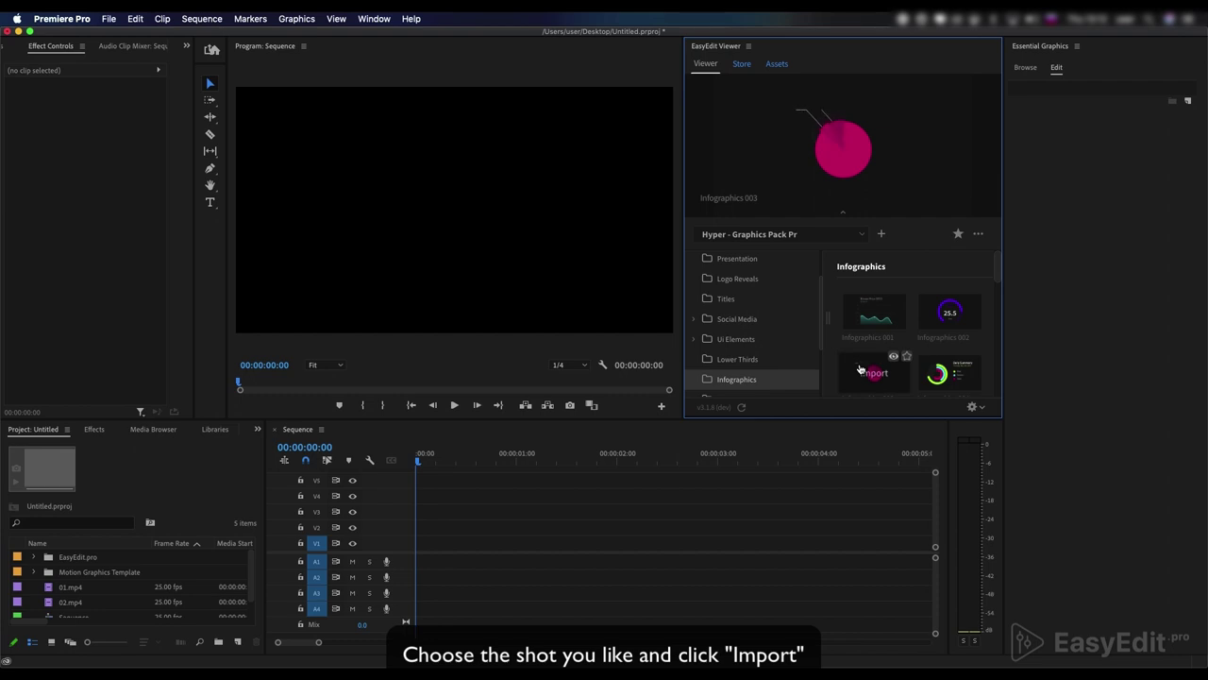
{"action": "mouse_move", "coordinate": [943, 376]}
{"action": "scroll", "coordinate": [944, 376], "scroll_direction": "down", "scroll_amount": 3}
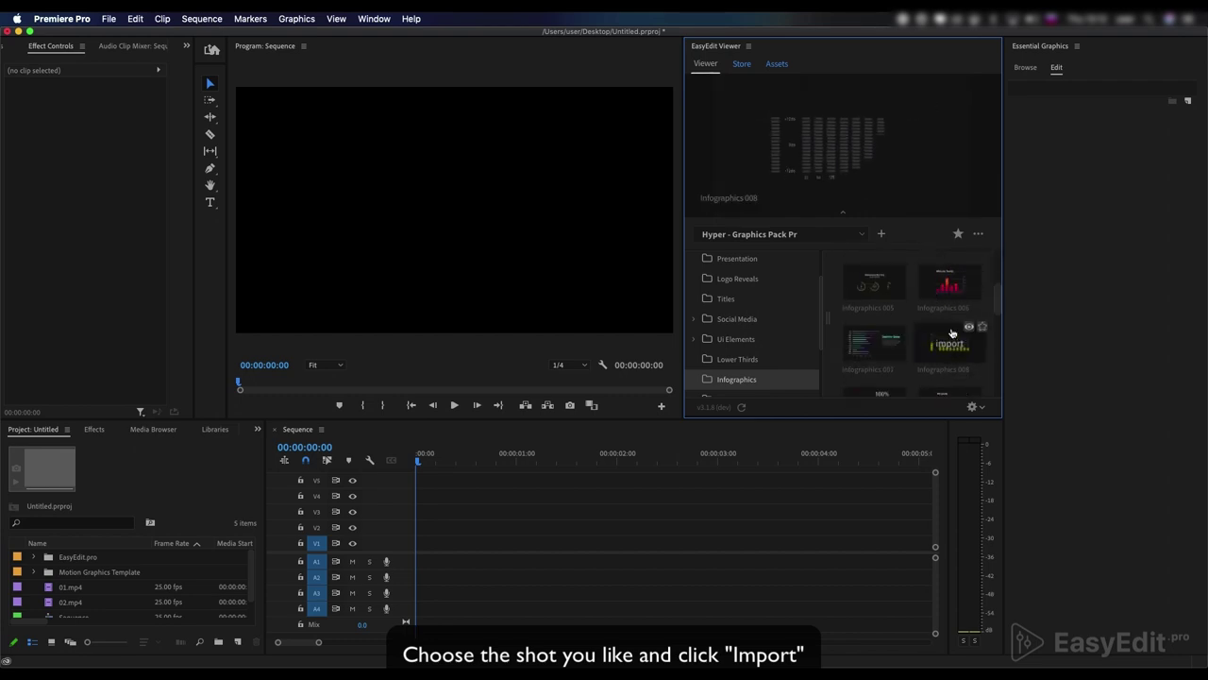
{"action": "left_click", "coordinate": [953, 291]}
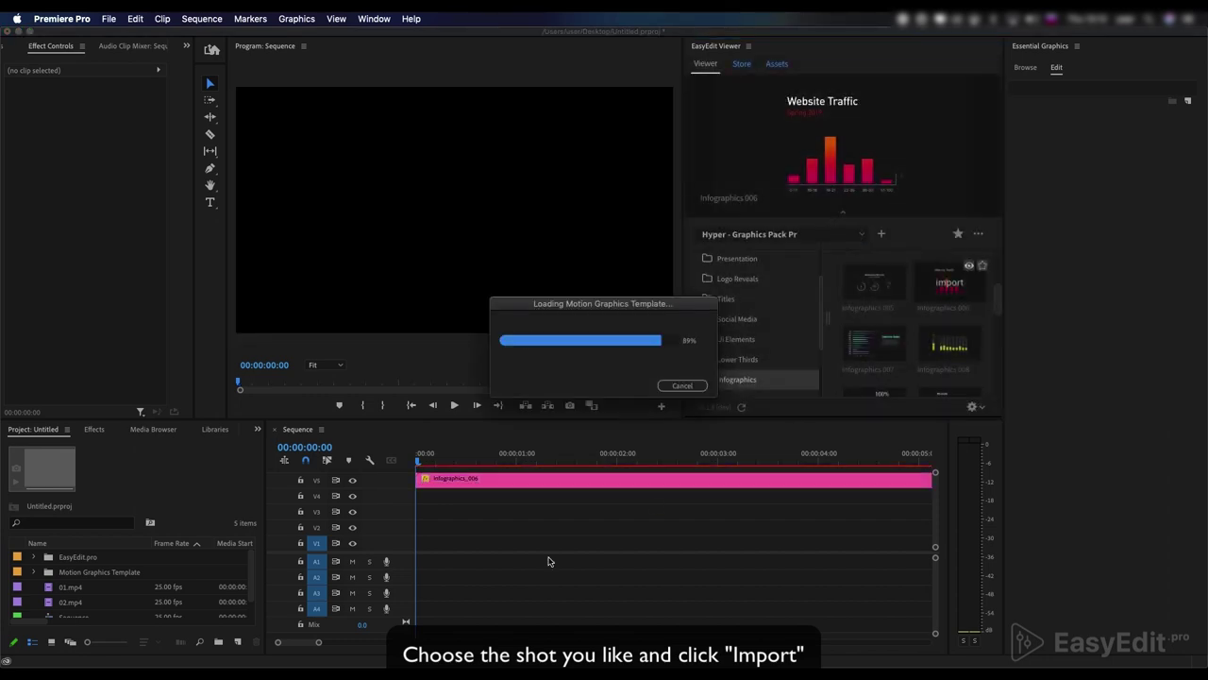
Move the playhead to about 00:00:02:11 and reveal the chart's MaxValue and Value sliders.
{"action": "left_click_drag", "start_coordinate": [420, 460], "coordinate": [663, 474]}
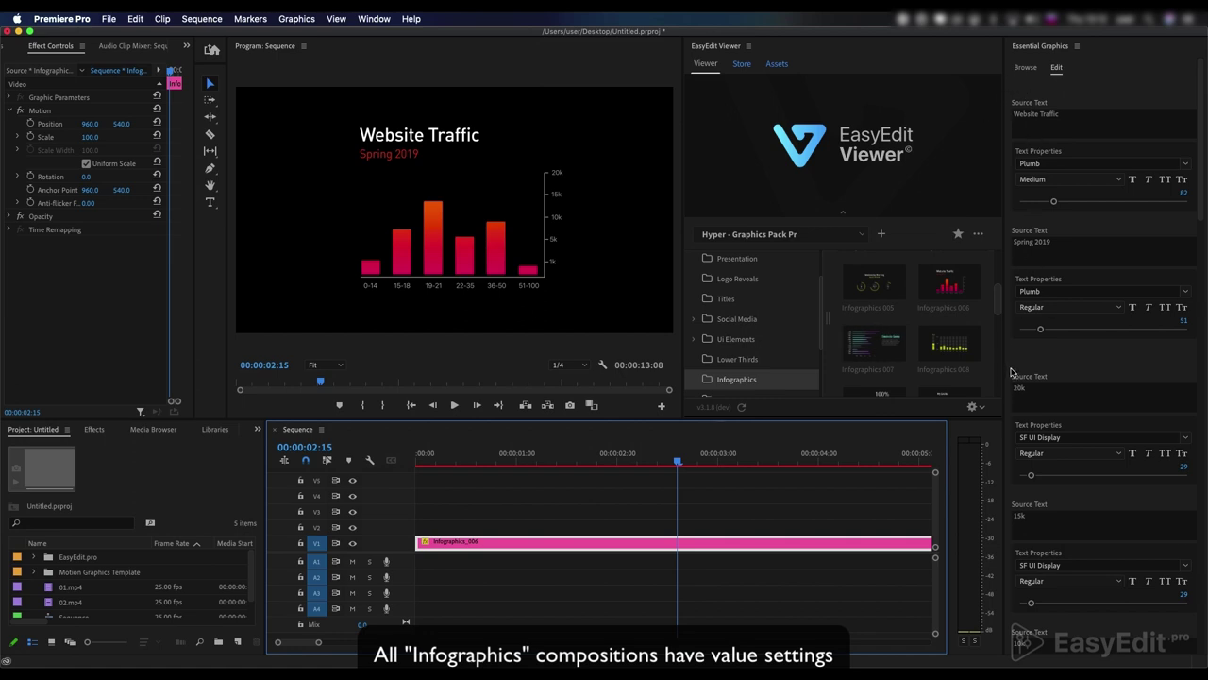
{"action": "scroll", "coordinate": [1020, 352], "scroll_direction": "down", "scroll_amount": 10}
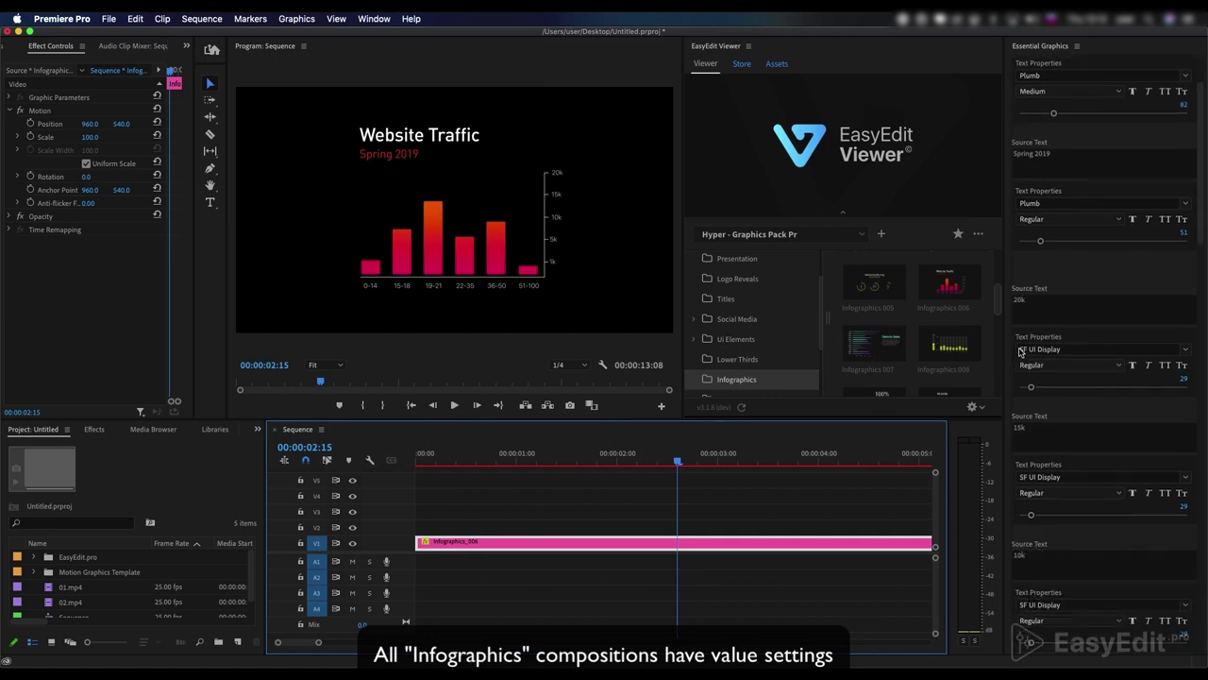
{"action": "scroll", "coordinate": [1020, 352], "scroll_direction": "down", "scroll_amount": 2}
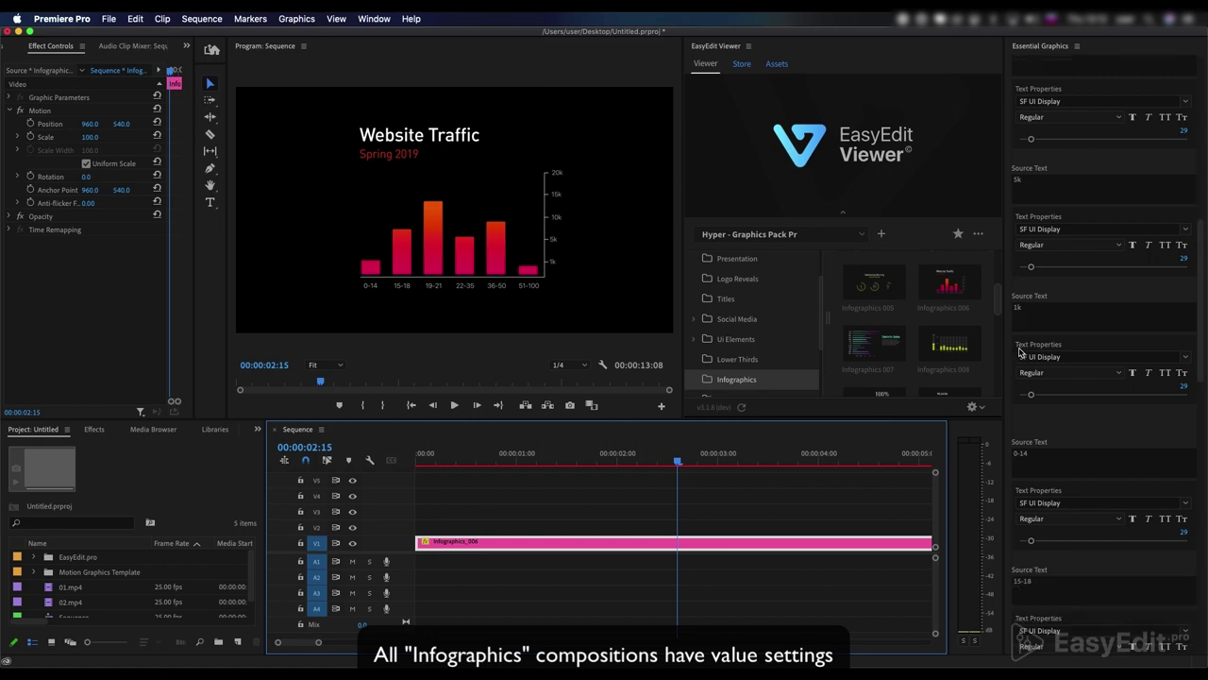
{"action": "scroll", "coordinate": [1019, 352], "scroll_direction": "down", "scroll_amount": 3}
{"action": "scroll", "coordinate": [1058, 326], "scroll_direction": "down", "scroll_amount": 4}
{"action": "scroll", "coordinate": [1057, 326], "scroll_direction": "down", "scroll_amount": 4}
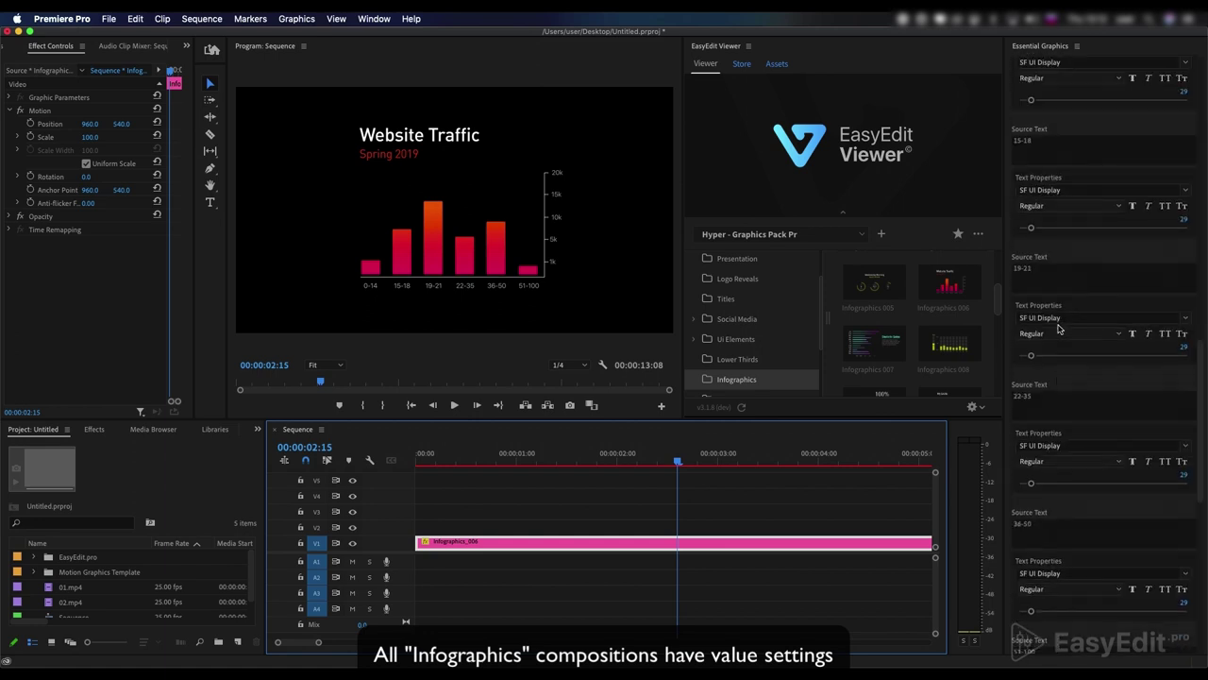
{"action": "scroll", "coordinate": [1058, 326], "scroll_direction": "down", "scroll_amount": 4}
{"action": "scroll", "coordinate": [1059, 330], "scroll_direction": "down", "scroll_amount": 3}
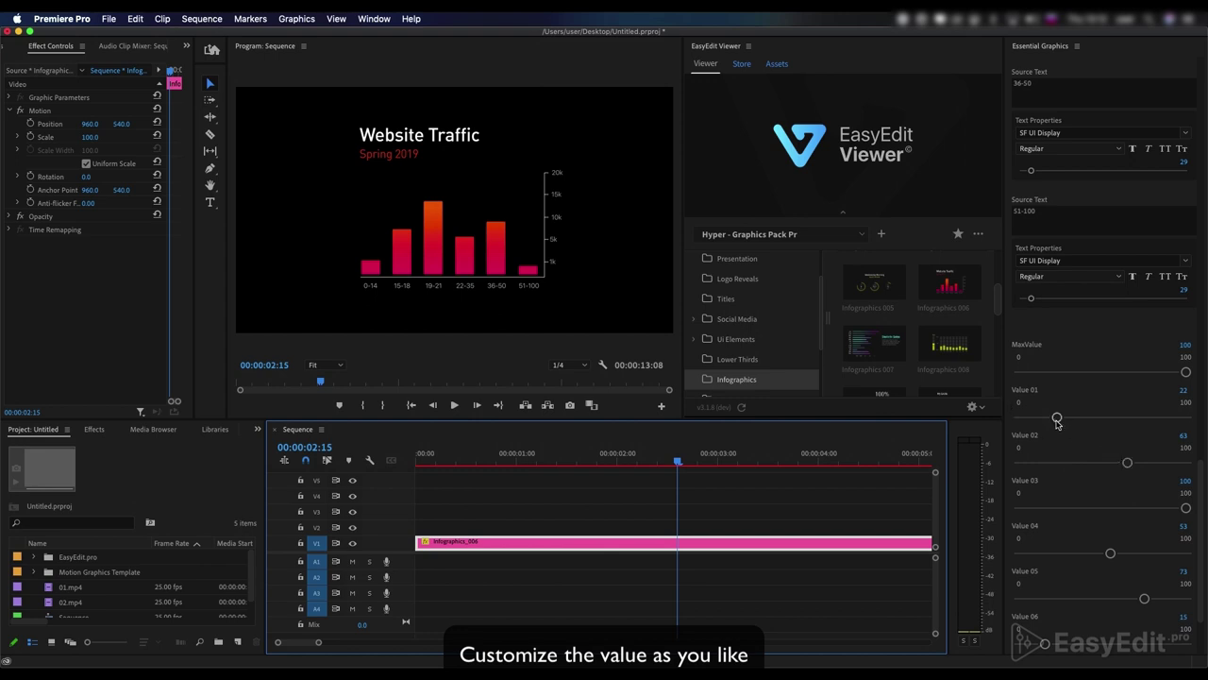
Set the bar values to 56, 38, 63, 53, 73 and 100, then preview the chart.
{"action": "left_click_drag", "start_coordinate": [1057, 419], "coordinate": [1073, 417]}
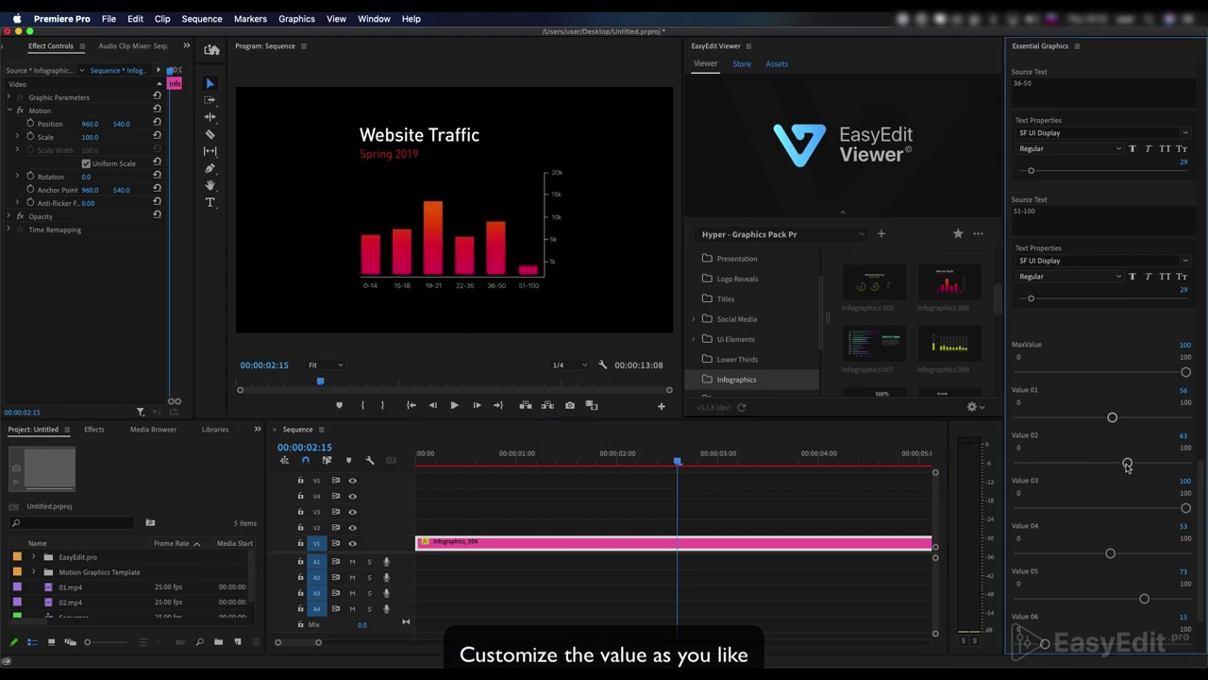
{"action": "left_click_drag", "start_coordinate": [1127, 461], "coordinate": [1085, 461]}
{"action": "left_click_drag", "start_coordinate": [1186, 509], "coordinate": [1135, 506]}
{"action": "scroll", "coordinate": [1122, 507], "scroll_direction": "down", "scroll_amount": 1}
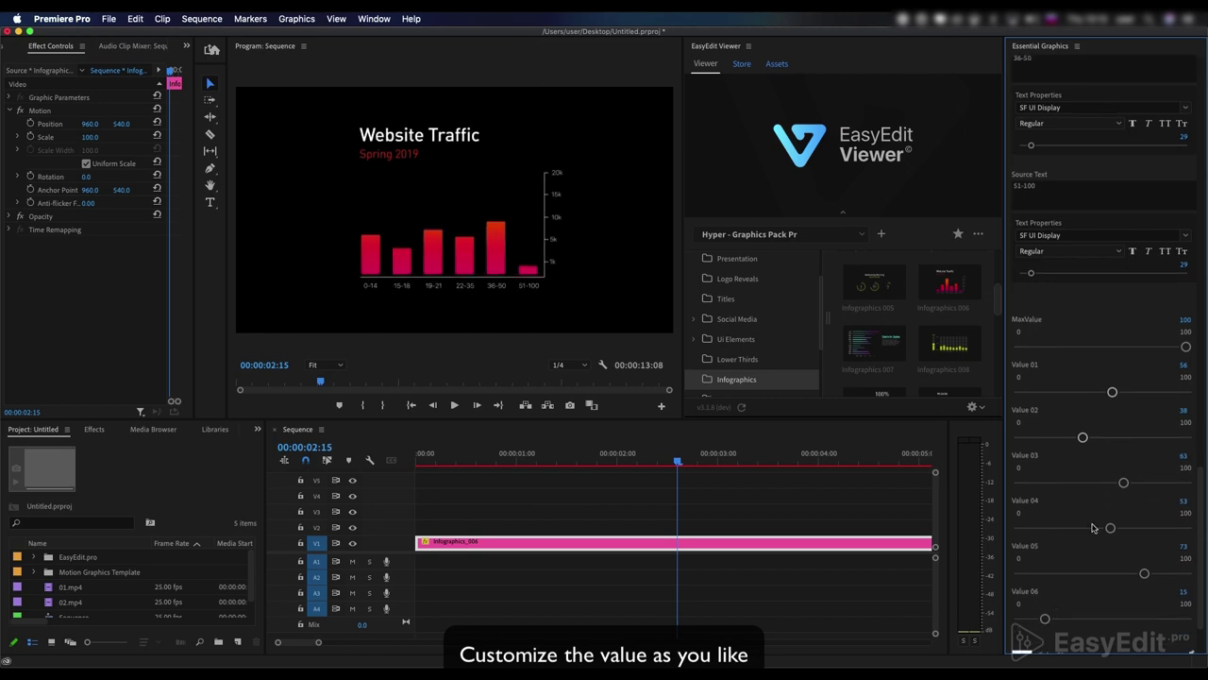
{"action": "scroll", "coordinate": [1105, 518], "scroll_direction": "down", "scroll_amount": 3}
{"action": "left_click_drag", "start_coordinate": [1044, 546], "coordinate": [1174, 506]}
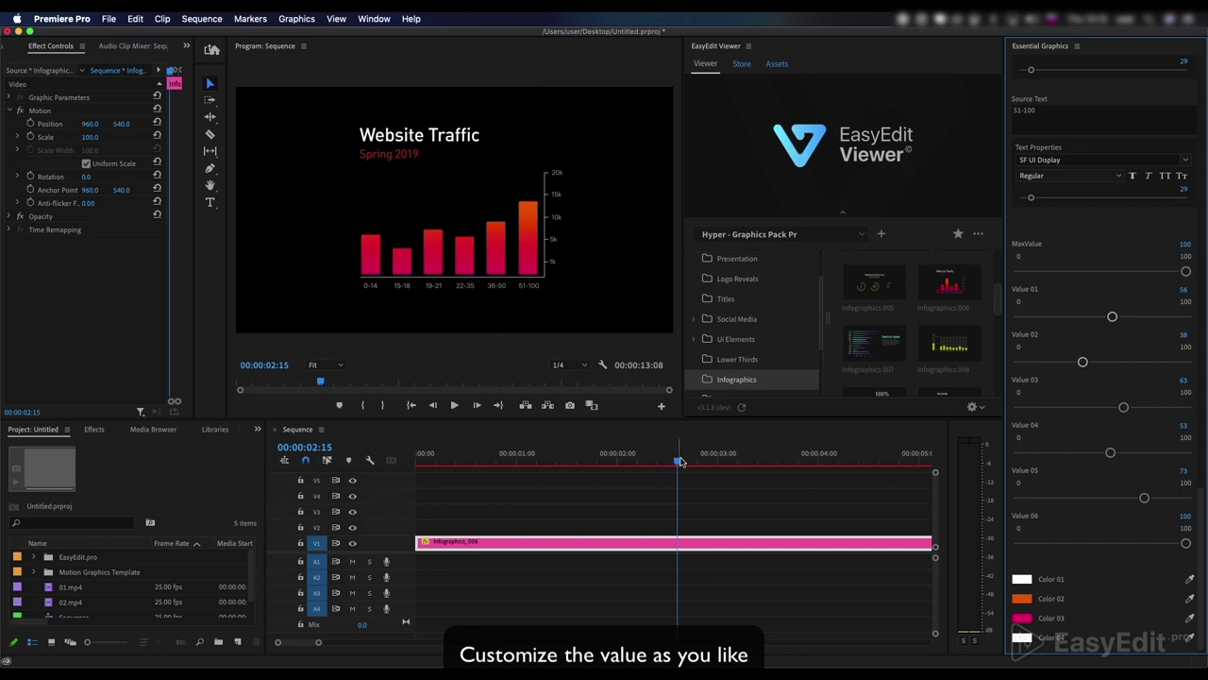
{"action": "mouse_move", "coordinate": [679, 461]}
{"action": "left_mouse_down"}
{"action": "mouse_move", "coordinate": [631, 441]}
{"action": "mouse_move", "coordinate": [670, 439]}
{"action": "left_mouse_up"}
{"action": "scroll", "coordinate": [1080, 349], "scroll_direction": "up", "scroll_amount": 10}
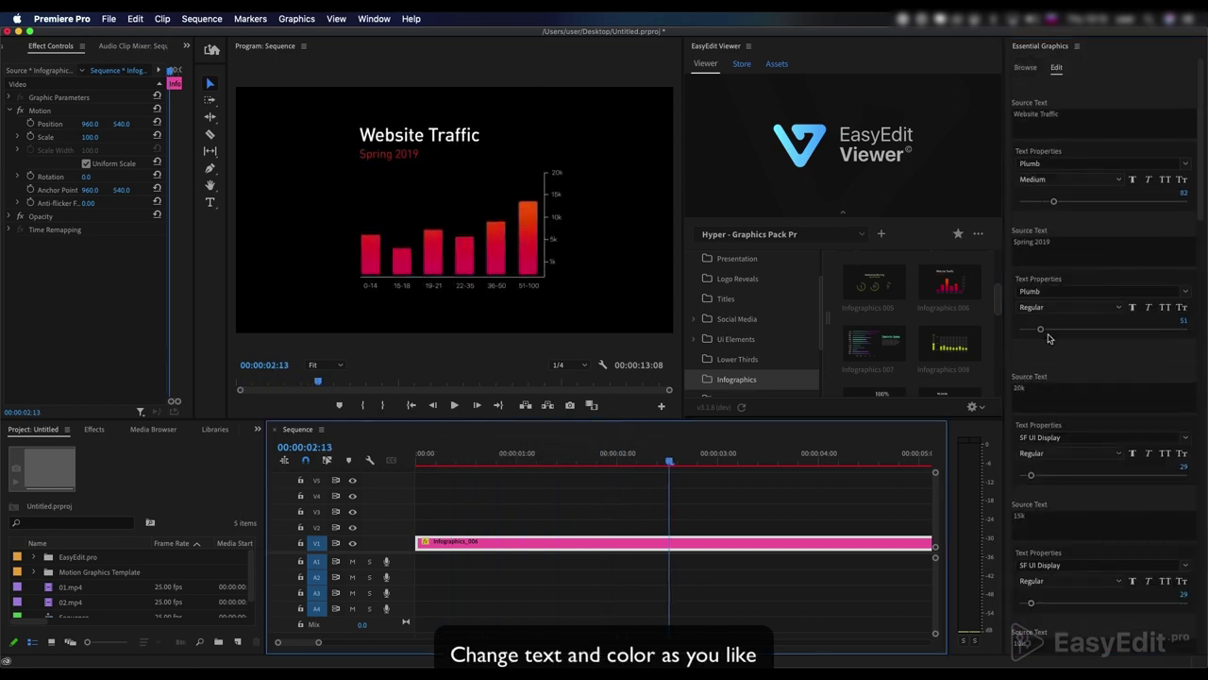
Change the subtitle from Spring 2019 to Spring 2021 and turn Color 02 from orange to blue.
{"action": "left_click", "coordinate": [1071, 243]}
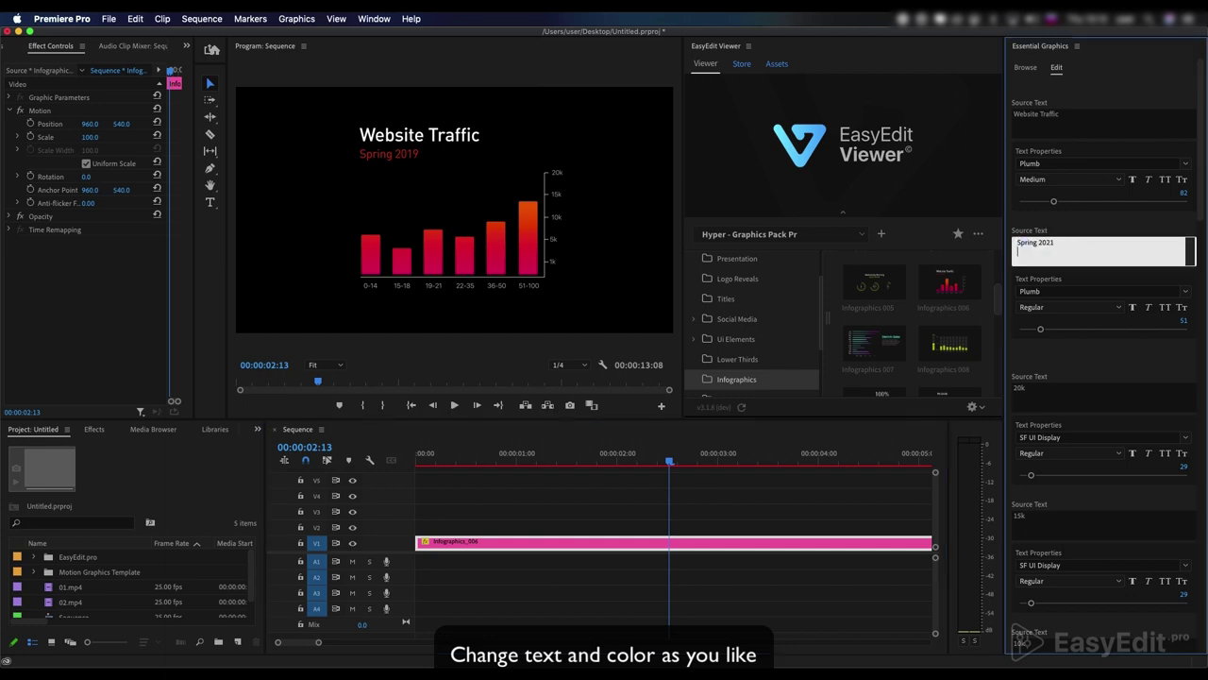
{"action": "left_click", "coordinate": [1080, 225]}
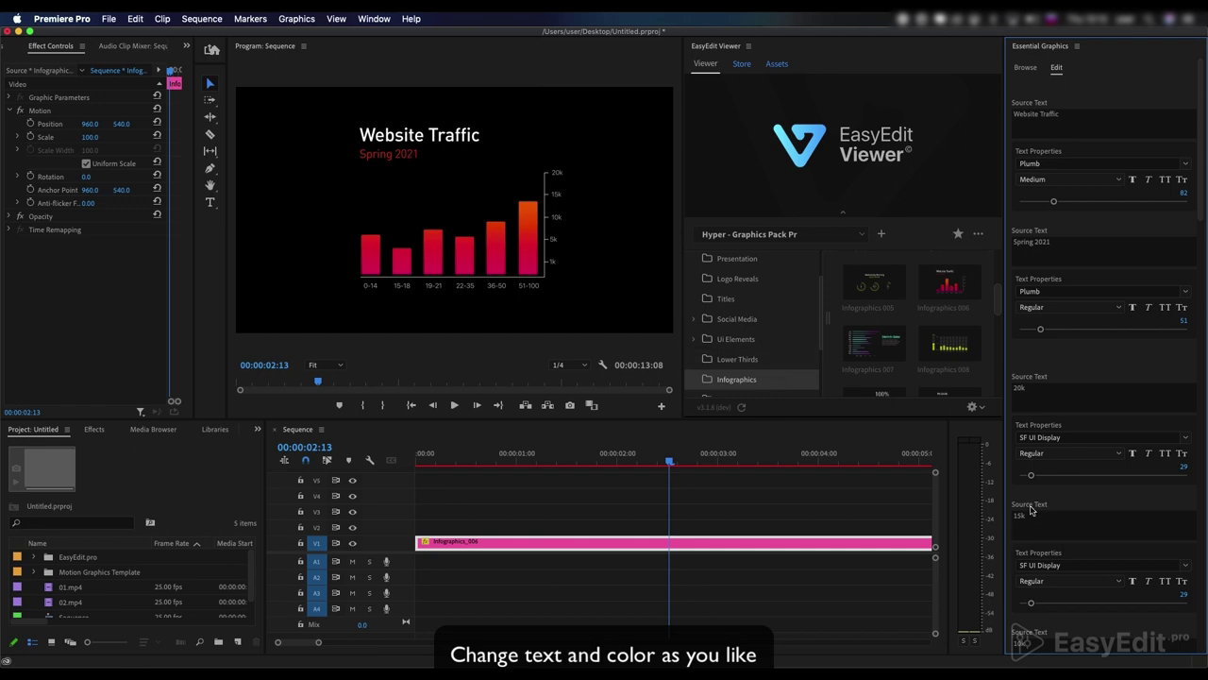
{"action": "scroll", "coordinate": [1031, 510], "scroll_direction": "down", "scroll_amount": 8}
{"action": "scroll", "coordinate": [1029, 510], "scroll_direction": "down", "scroll_amount": 7}
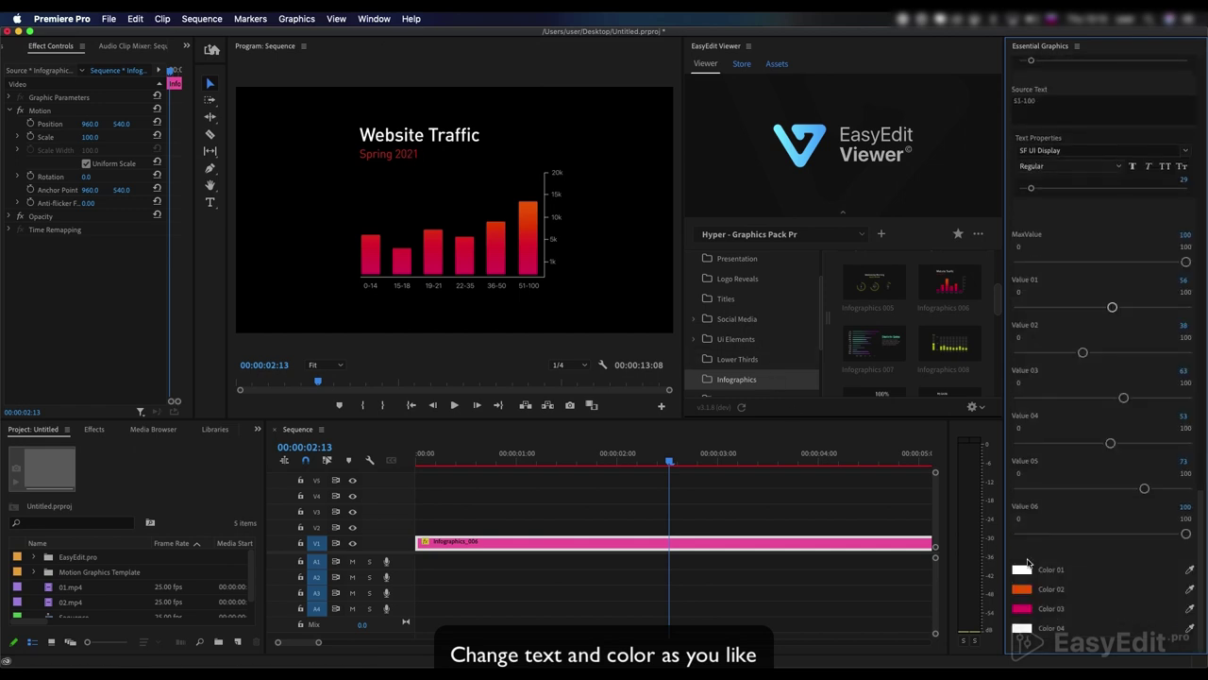
{"action": "left_click", "coordinate": [1022, 589]}
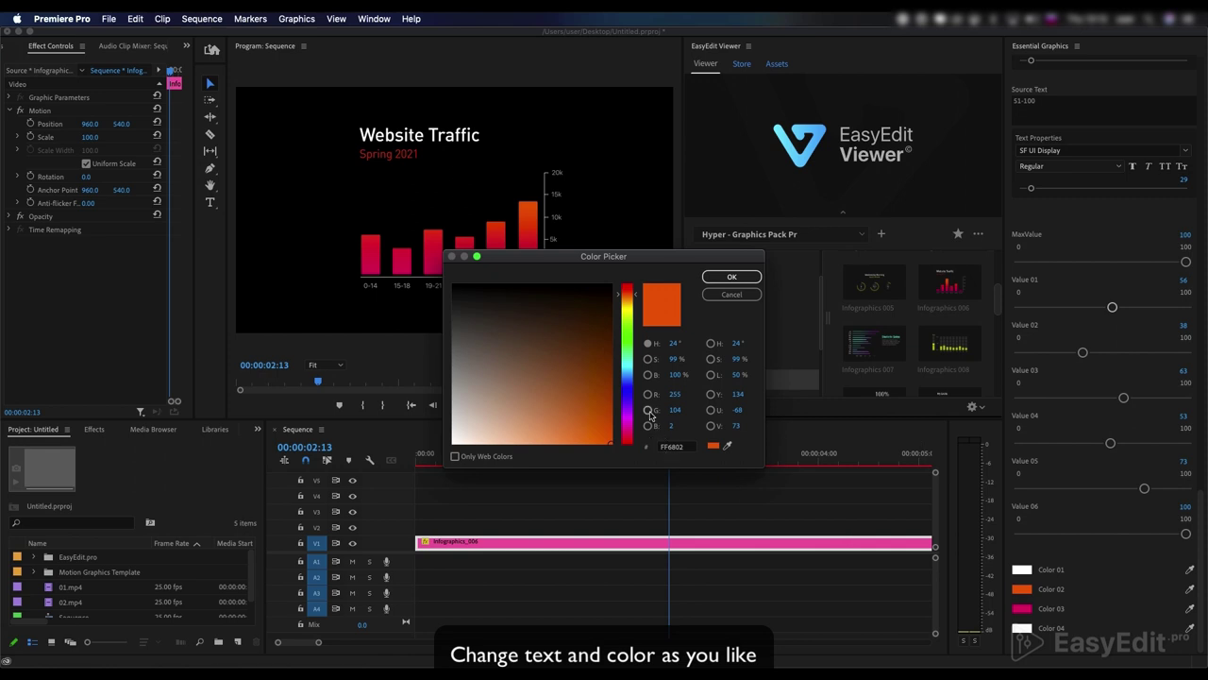
{"action": "left_click_drag", "start_coordinate": [632, 398], "coordinate": [630, 381]}
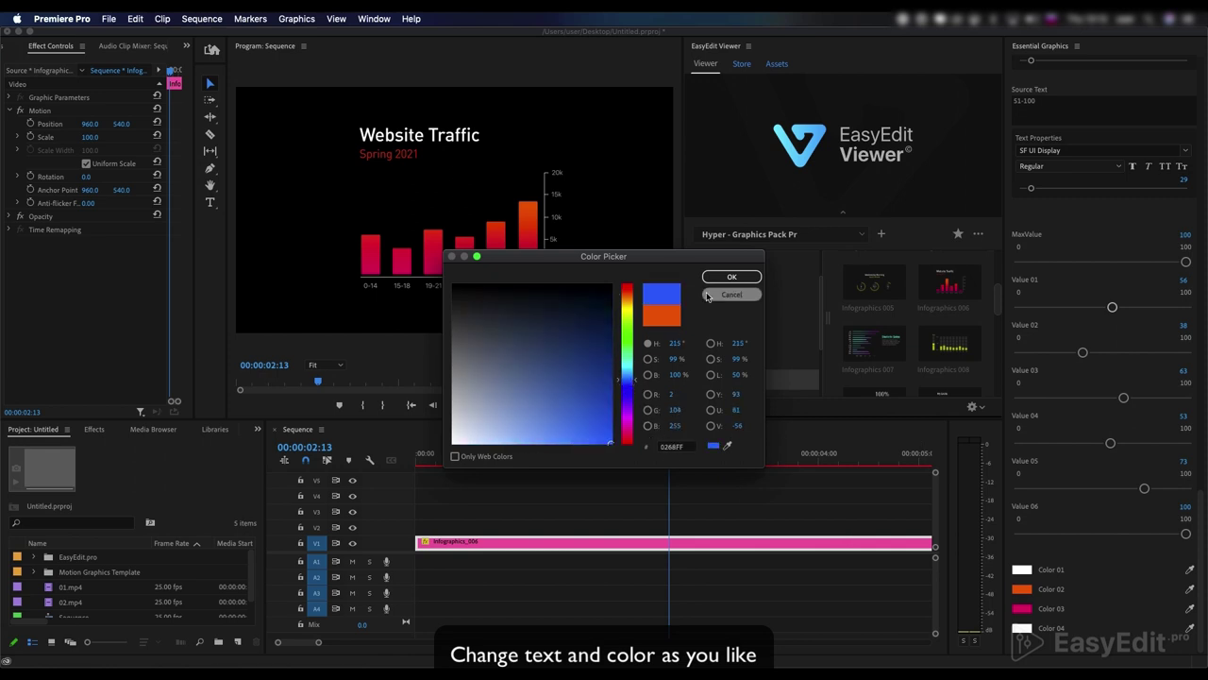
{"action": "left_click", "coordinate": [732, 277]}
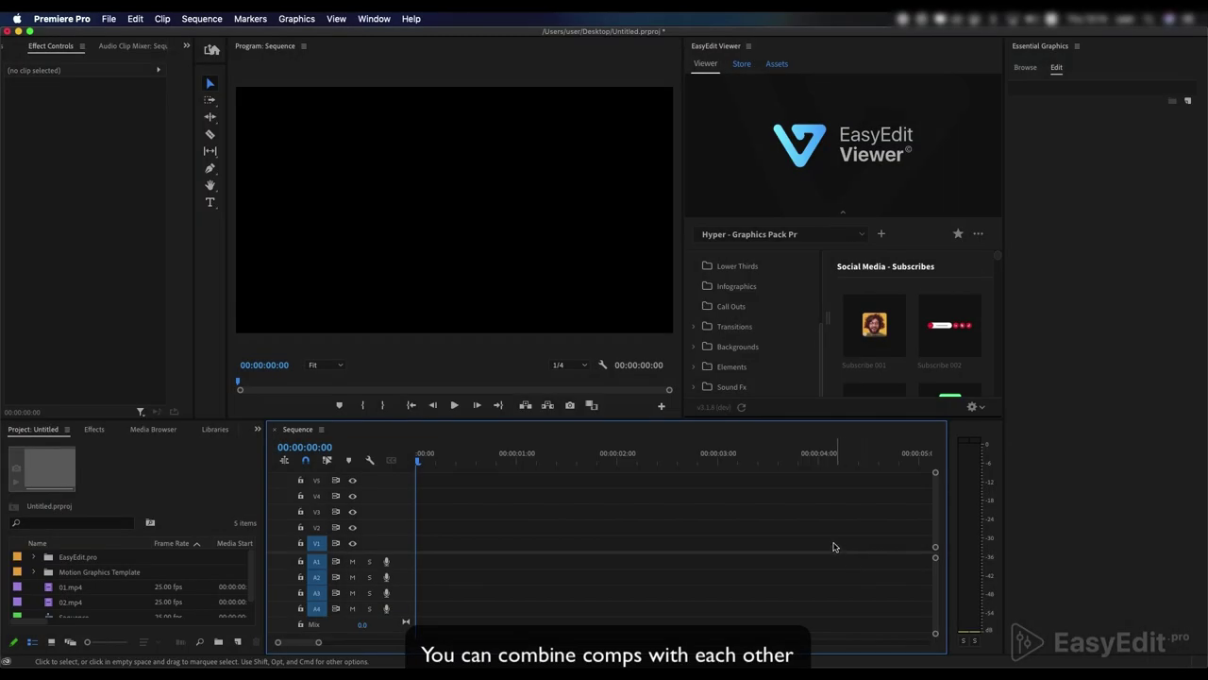
Import Title 002 'From Zero — To Hero.' from Titles, preview it, and move its clip to V3.
{"action": "scroll", "coordinate": [754, 332], "scroll_direction": "up", "scroll_amount": 5}
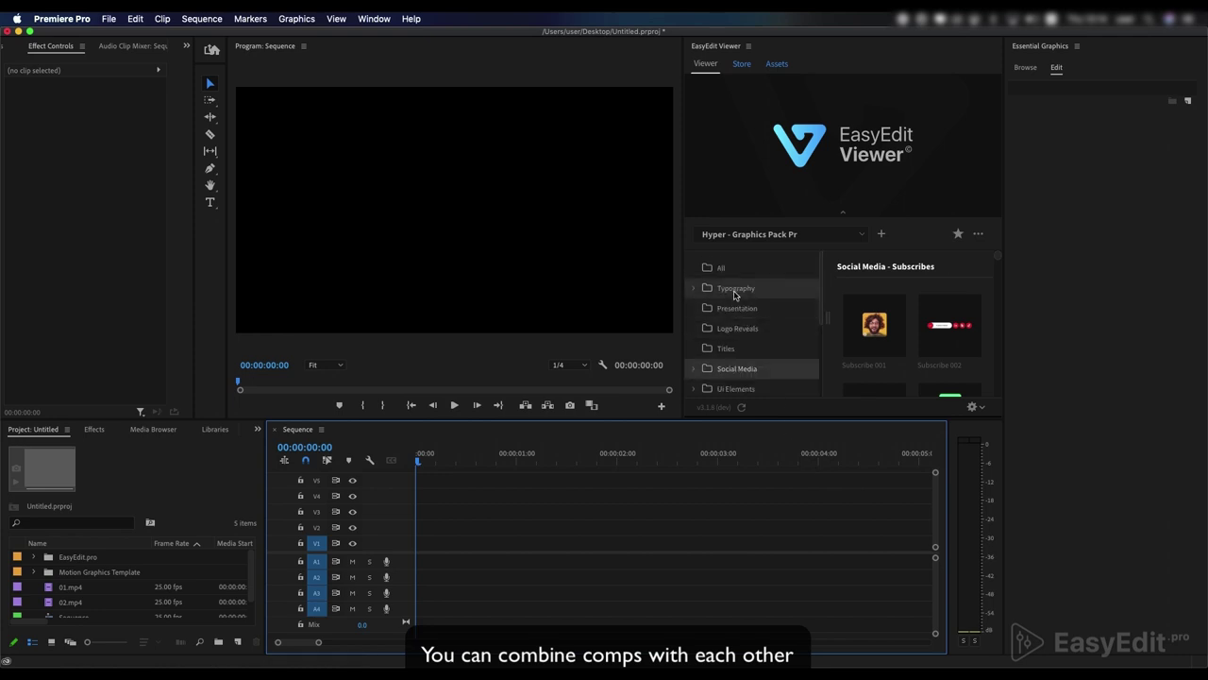
{"action": "left_click", "coordinate": [735, 349]}
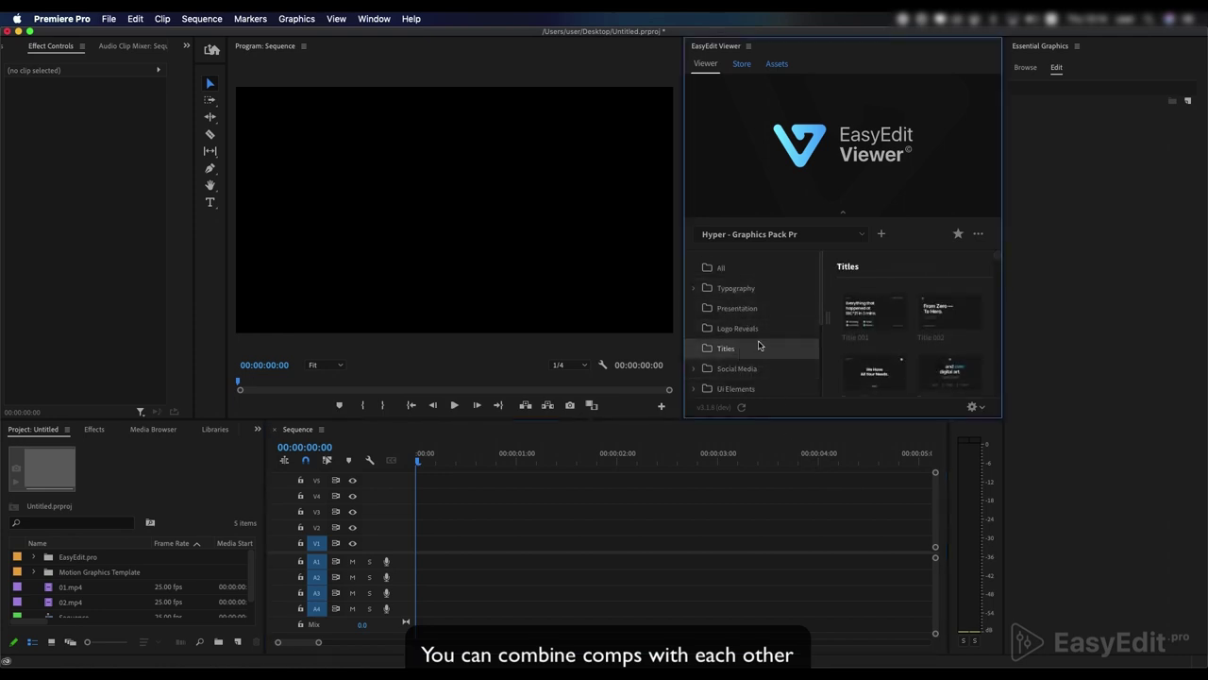
{"action": "left_click_drag", "start_coordinate": [684, 264], "coordinate": [642, 263]}
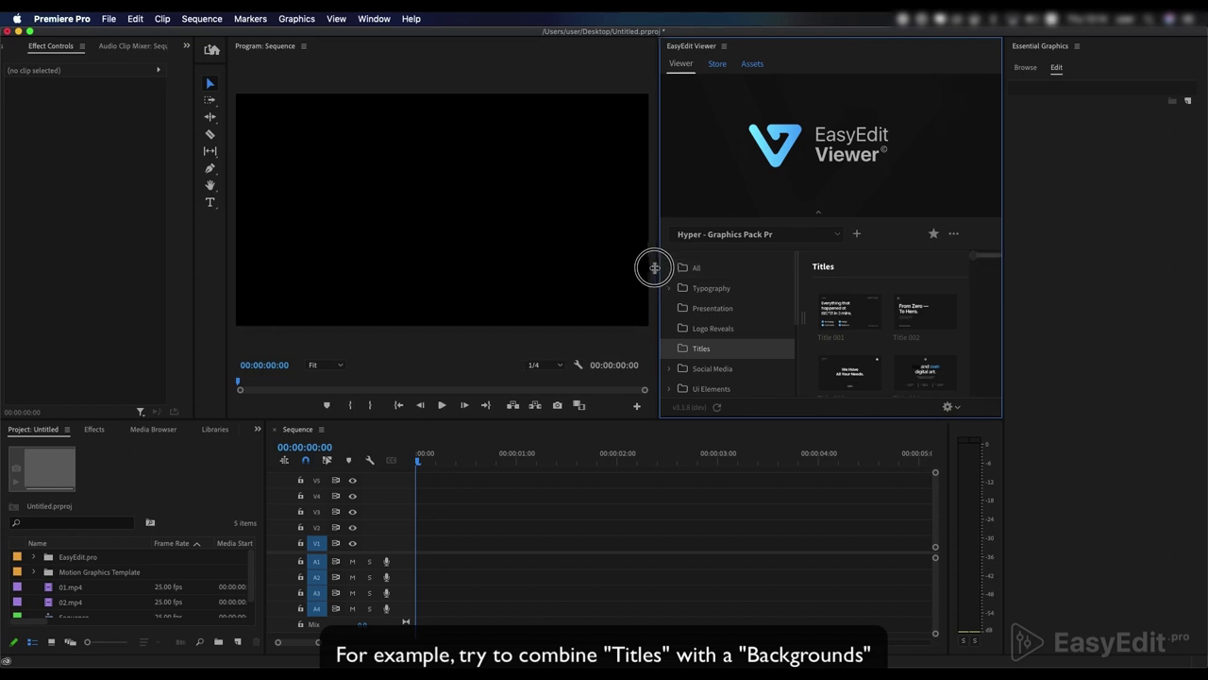
{"action": "left_click", "coordinate": [918, 324]}
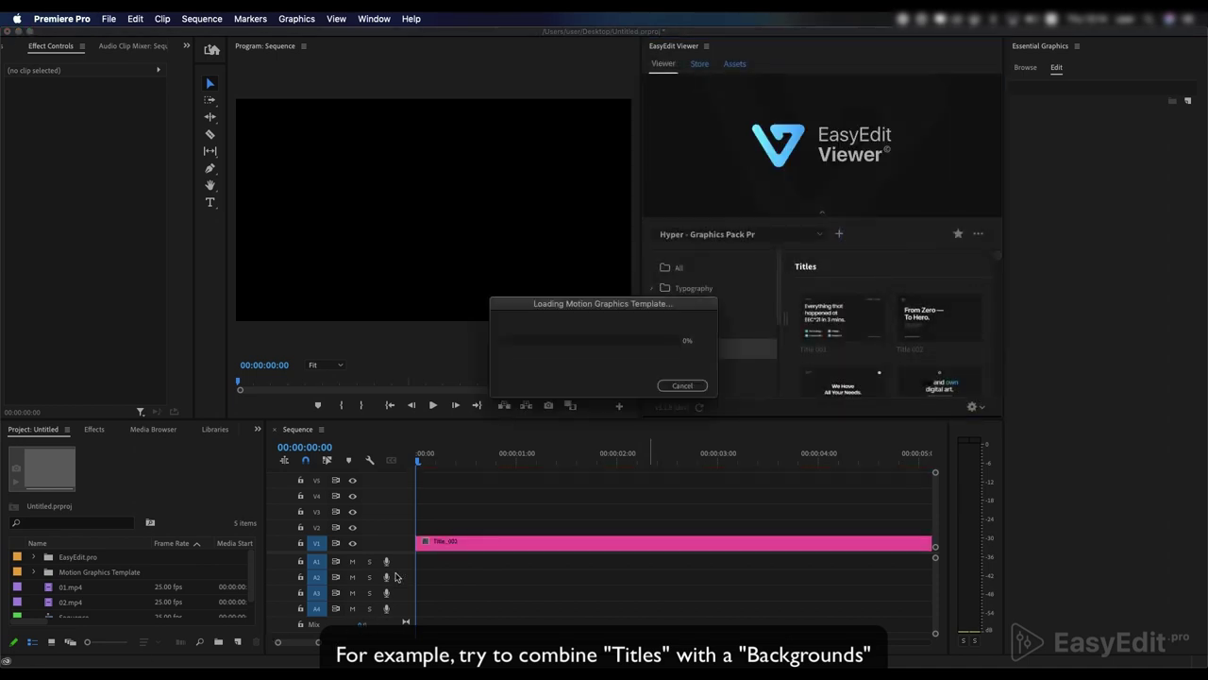
{"action": "left_click_drag", "start_coordinate": [417, 460], "coordinate": [670, 462]}
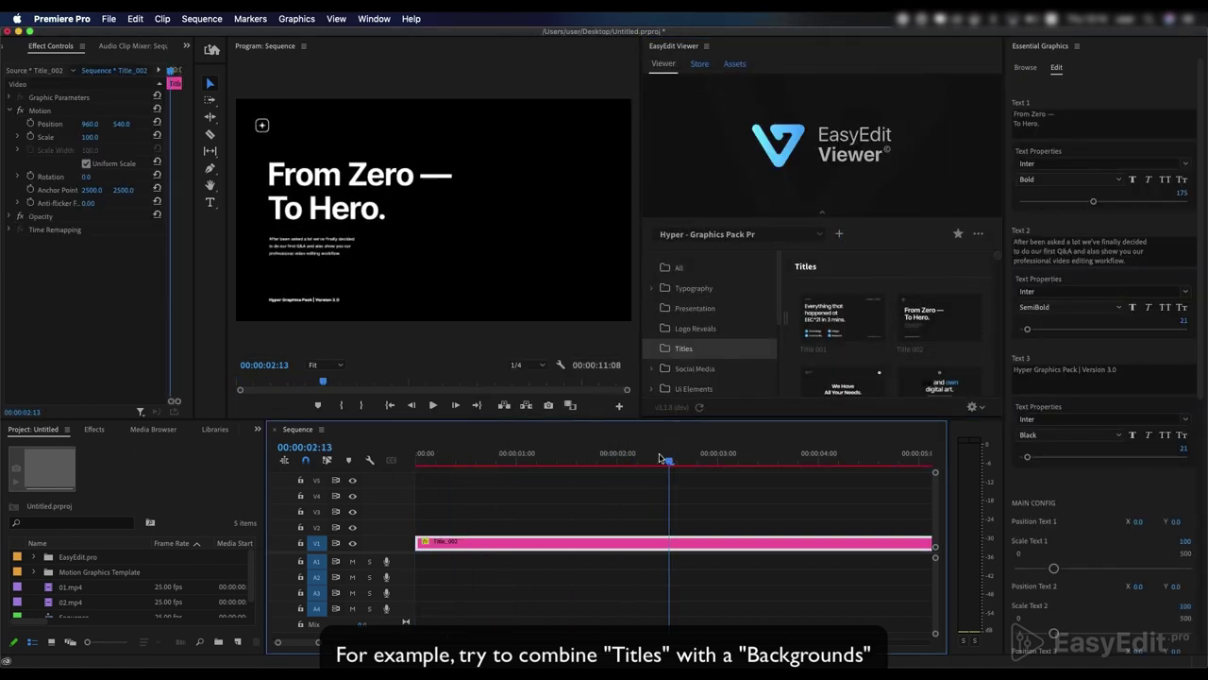
{"action": "left_click_drag", "start_coordinate": [478, 544], "coordinate": [463, 517]}
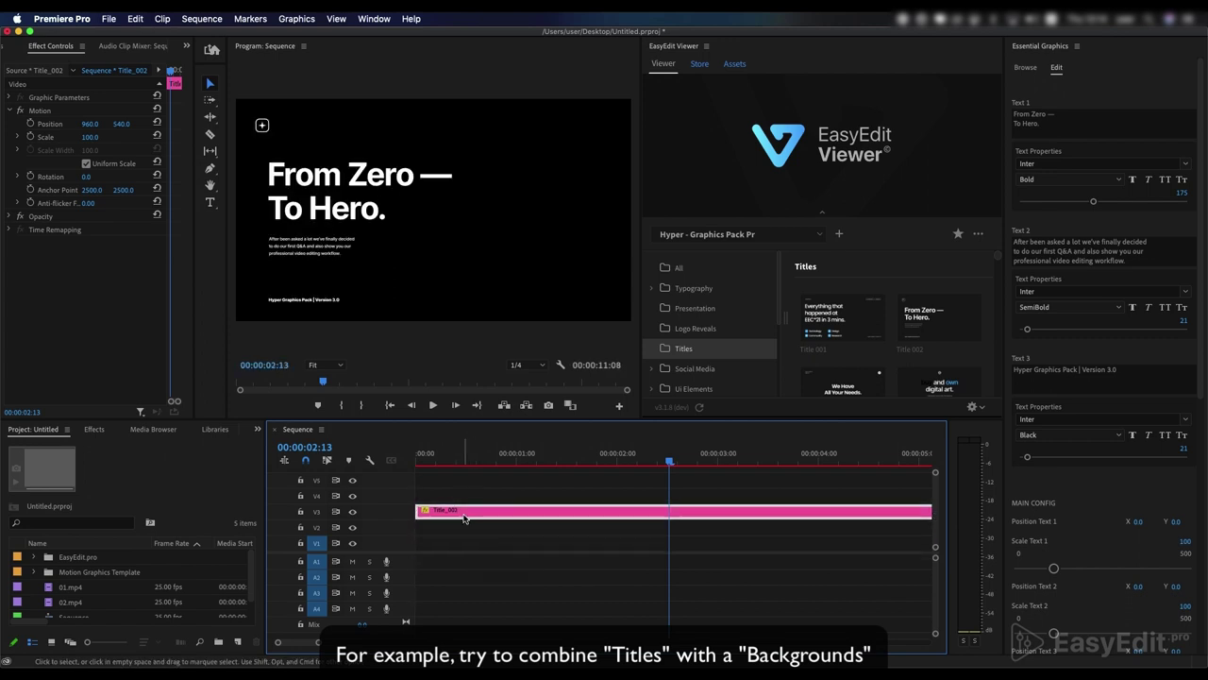
Place the Basic 002 background from Backgrounds beneath the title and preview it.
{"action": "scroll", "coordinate": [668, 357], "scroll_direction": "down", "scroll_amount": 4}
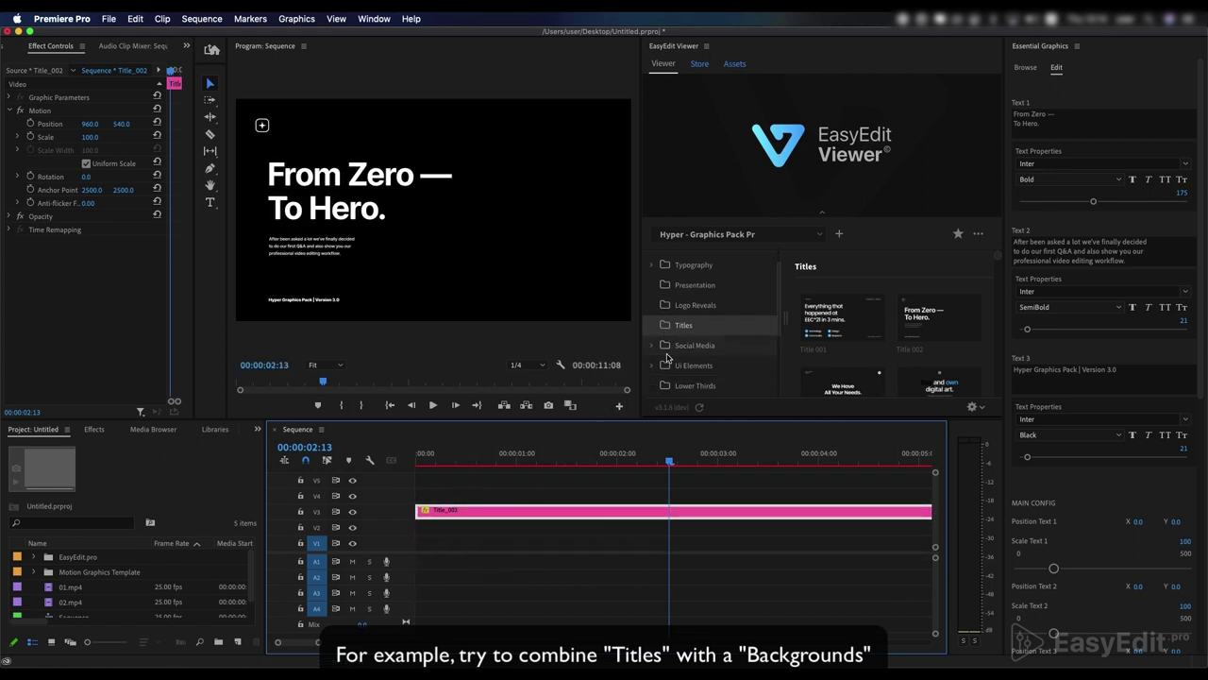
{"action": "scroll", "coordinate": [668, 359], "scroll_direction": "down", "scroll_amount": 2}
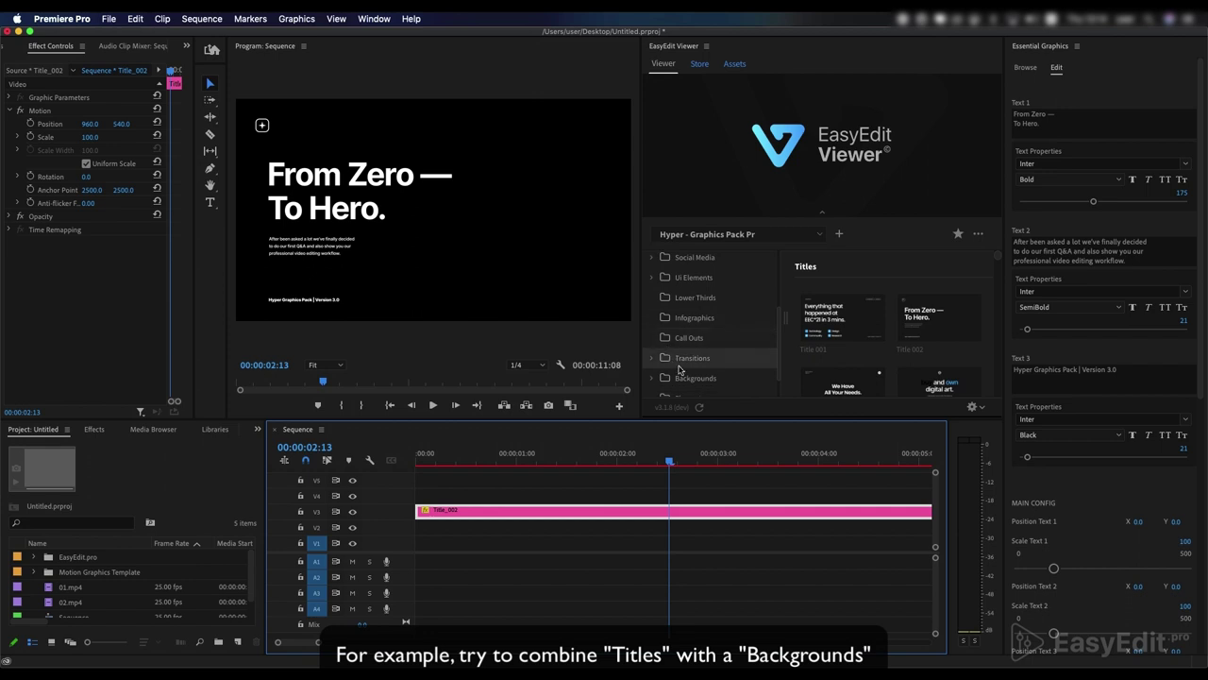
{"action": "left_click", "coordinate": [677, 381]}
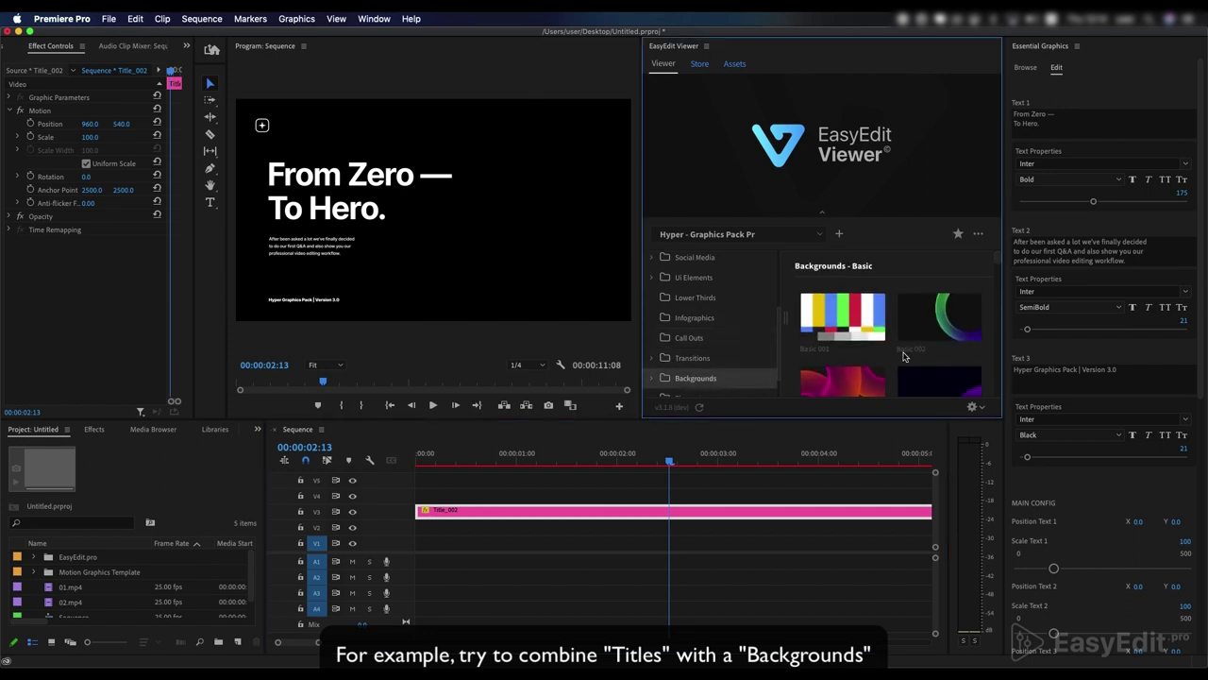
{"action": "scroll", "coordinate": [904, 356], "scroll_direction": "down", "scroll_amount": 1}
{"action": "mouse_move", "coordinate": [945, 287]}
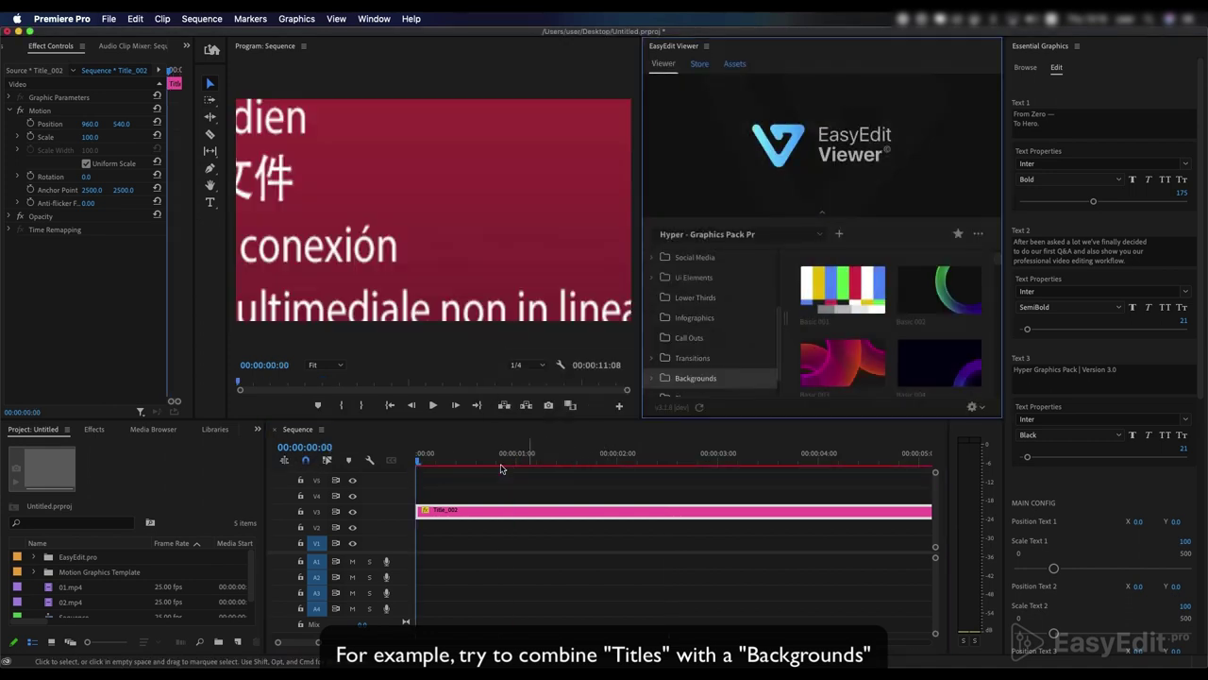
{"action": "left_click_drag", "start_coordinate": [426, 543], "coordinate": [429, 527]}
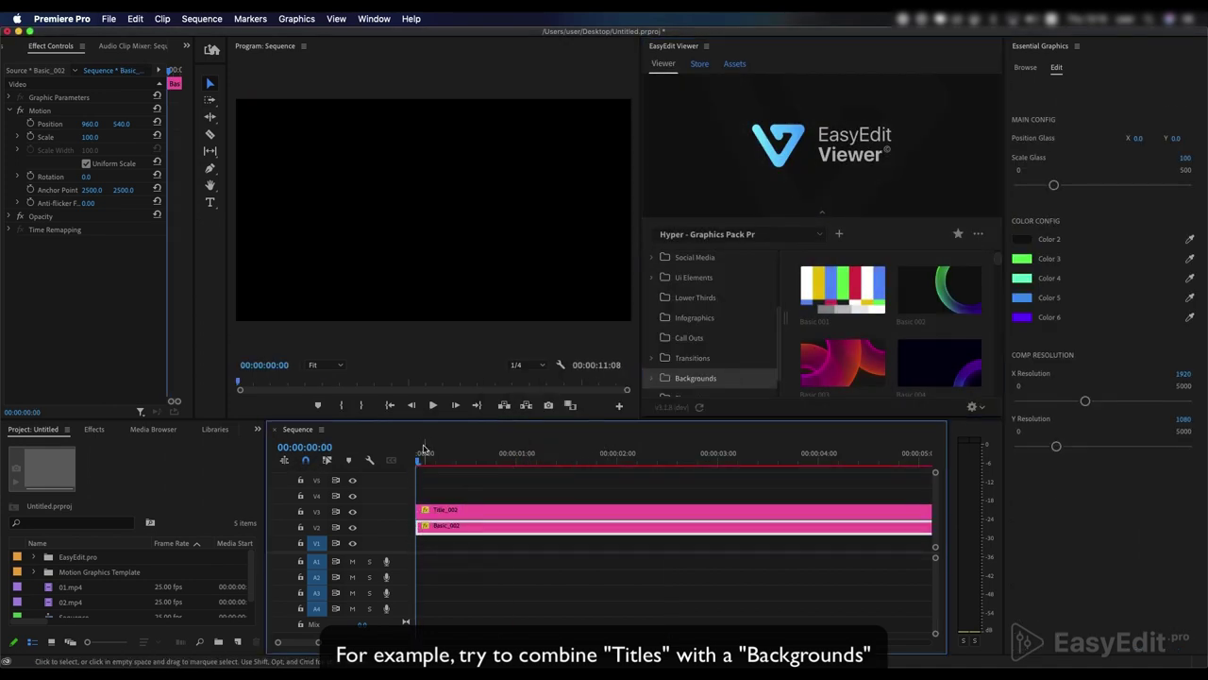
{"action": "left_click_drag", "start_coordinate": [426, 458], "coordinate": [753, 479]}
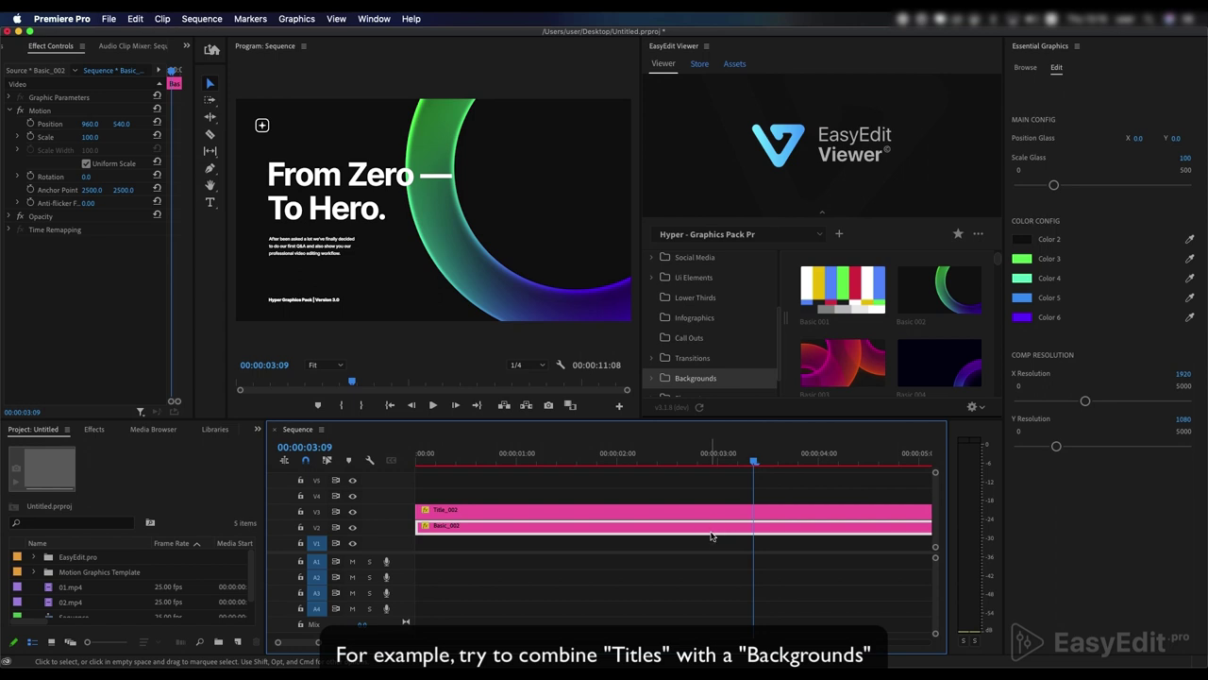
Delete the Basic_002 background clip and return the playhead to the sequence start.
{"action": "key", "text": "Delete"}
{"action": "key", "text": "Home"}
{"action": "left_click", "coordinate": [228, 460]}
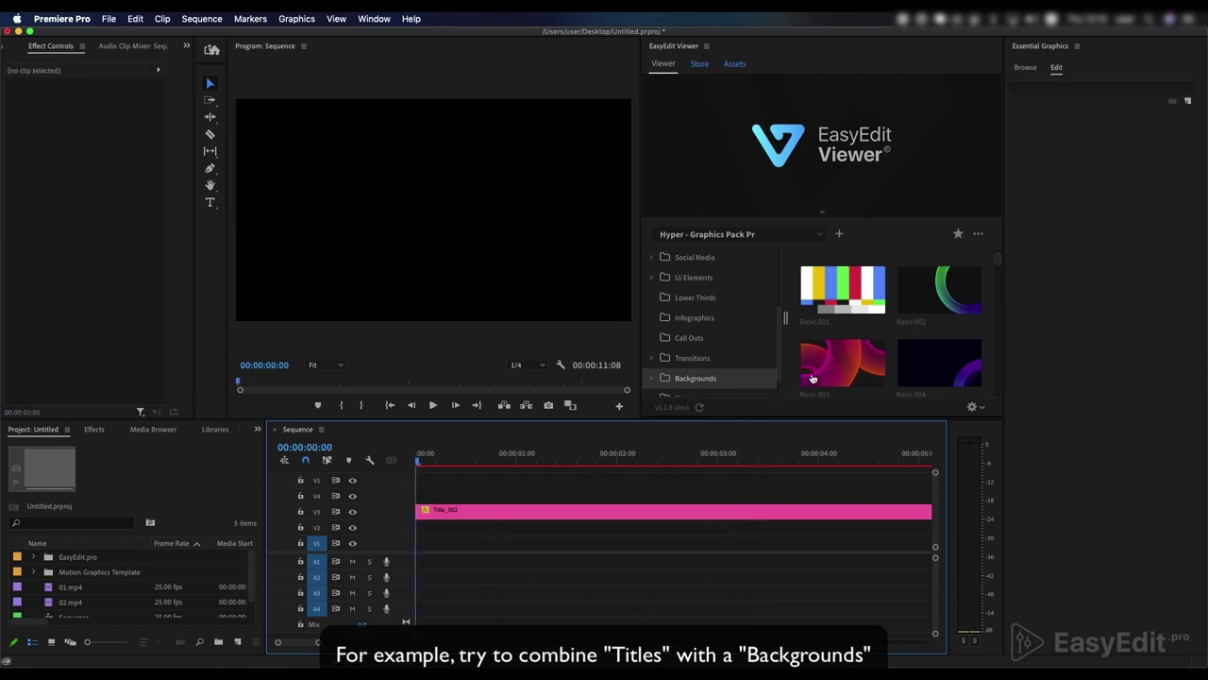
Add the Basic 003 background onto V1 and preview the title over it.
{"action": "left_click_drag", "start_coordinate": [812, 378], "coordinate": [450, 498]}
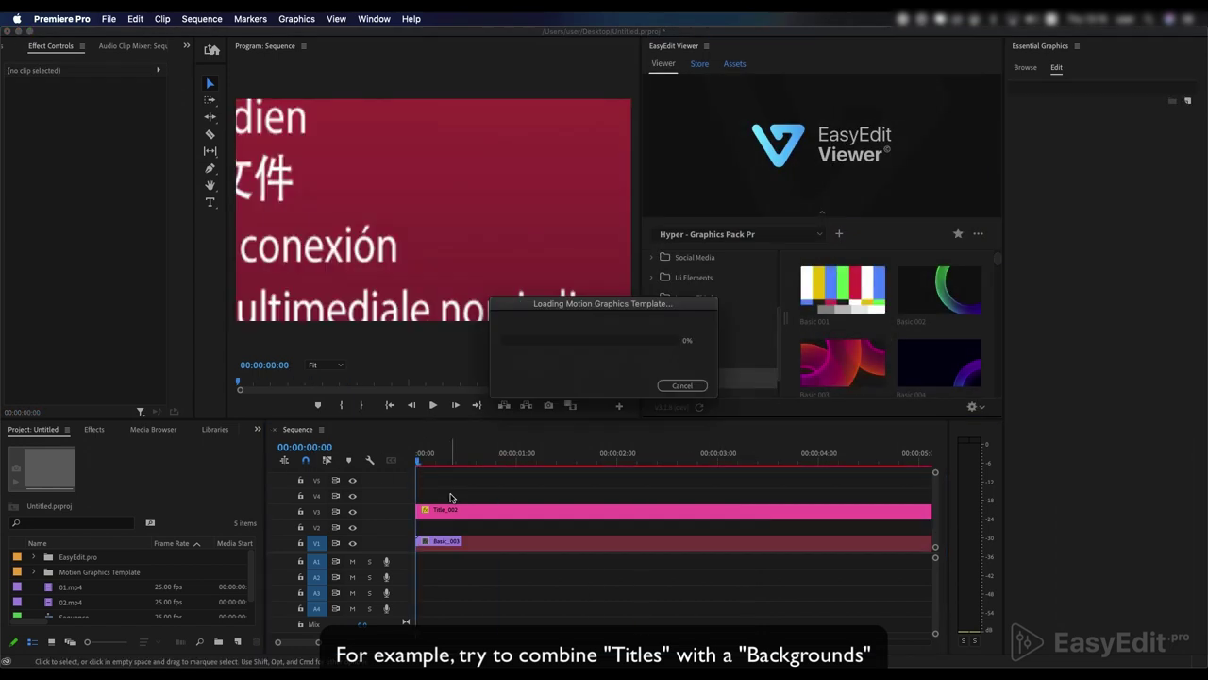
{"action": "left_click_drag", "start_coordinate": [429, 459], "coordinate": [709, 481]}
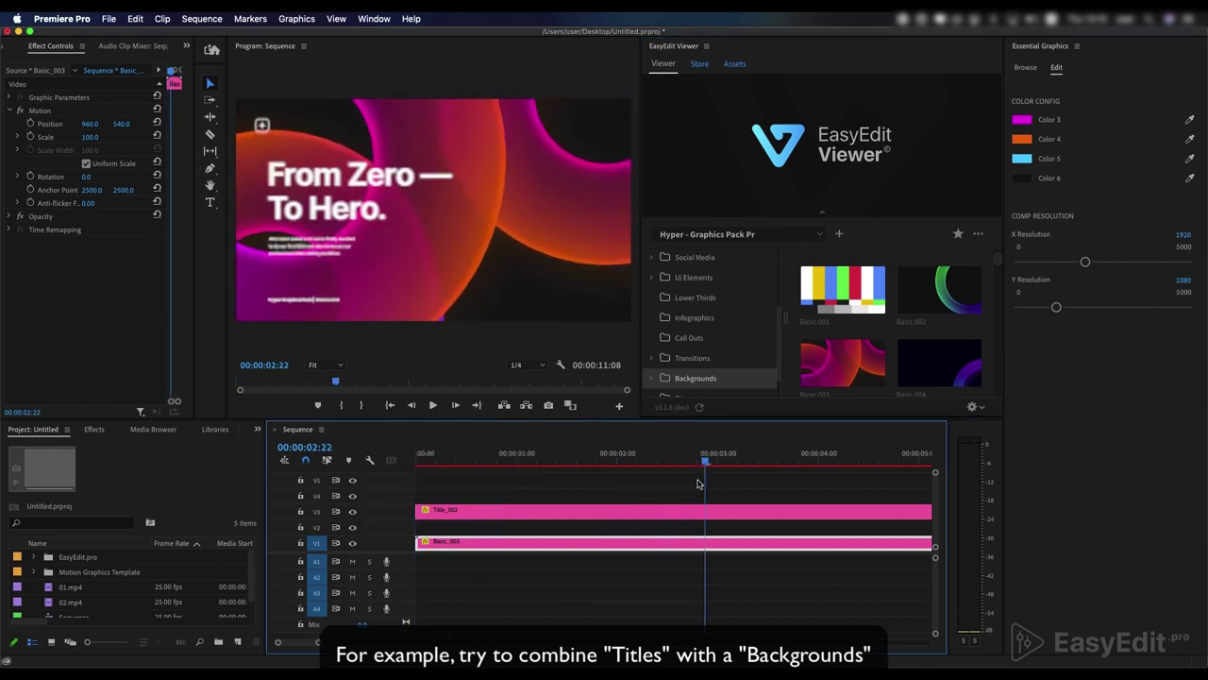